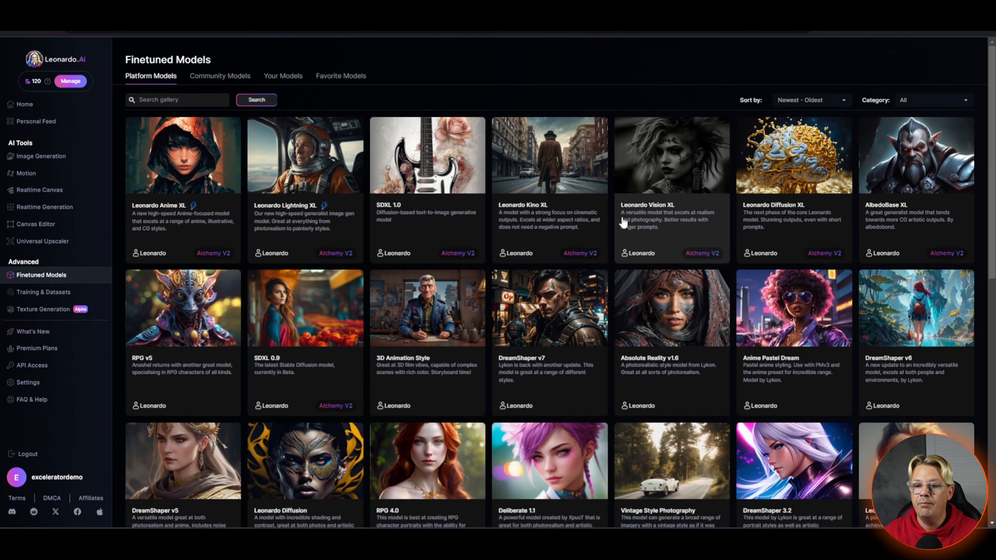
Step: Browse the full list of platform finetuned models and their descriptions
scroll(503, 271, down, 3)
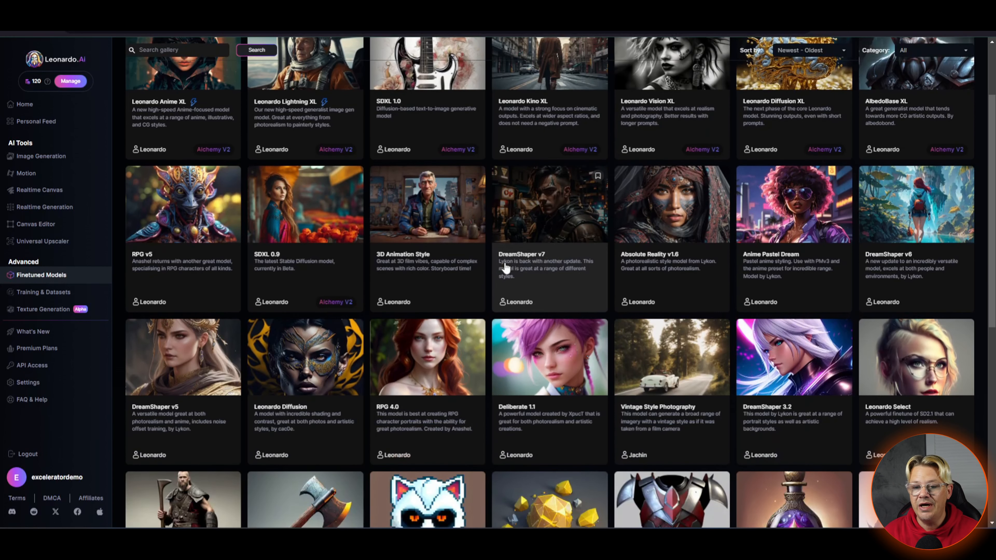
scroll(505, 268, down, 1)
scroll(505, 267, down, 1)
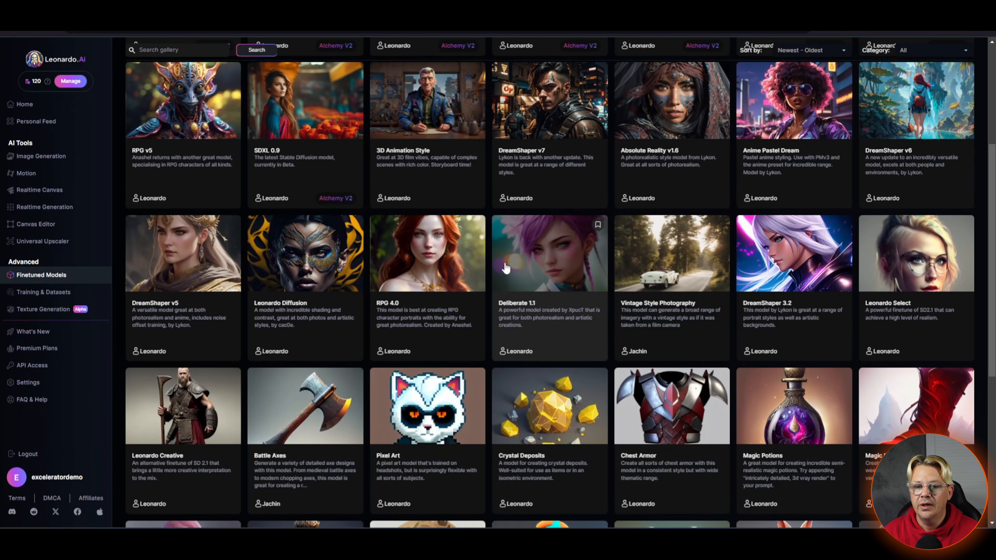
scroll(506, 268, down, 3)
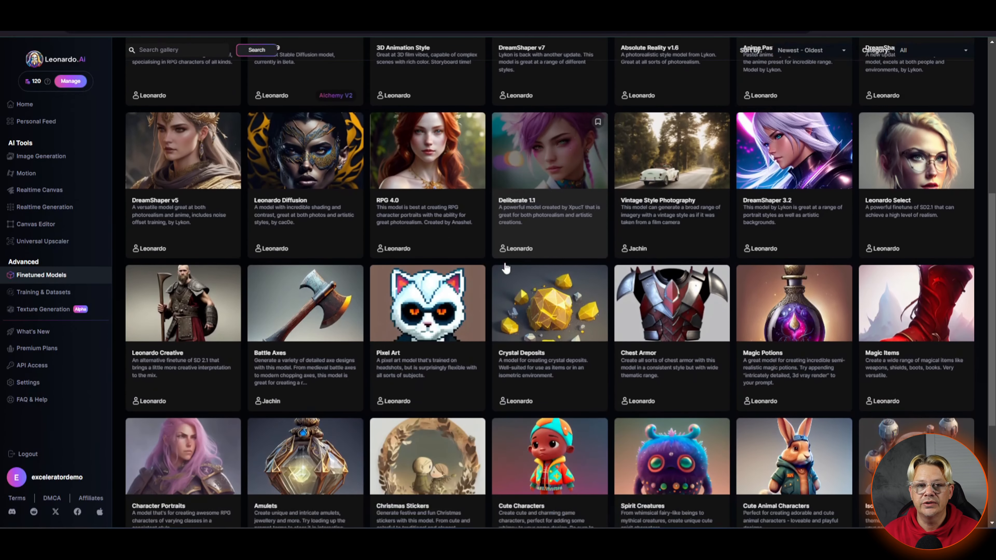
scroll(506, 268, down, 1)
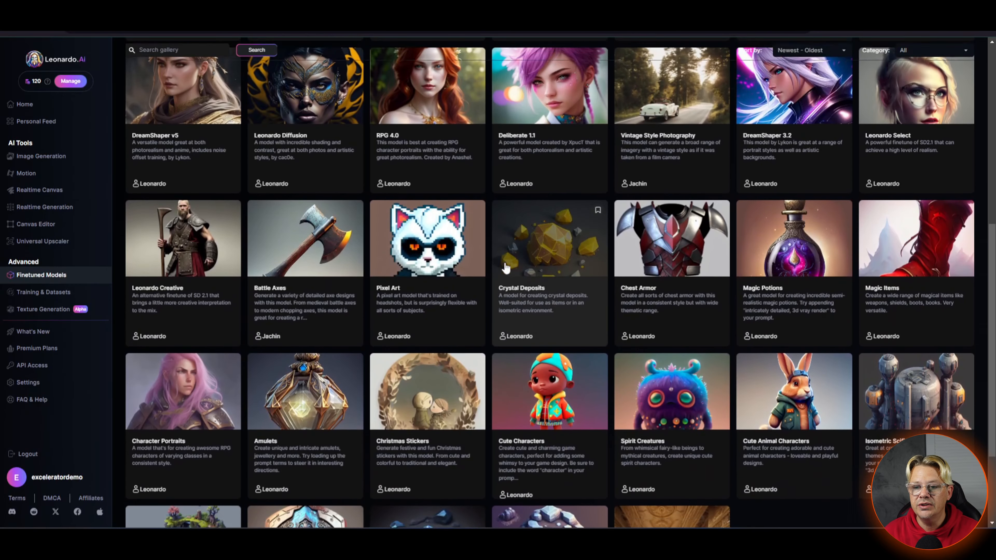
scroll(506, 268, down, 2)
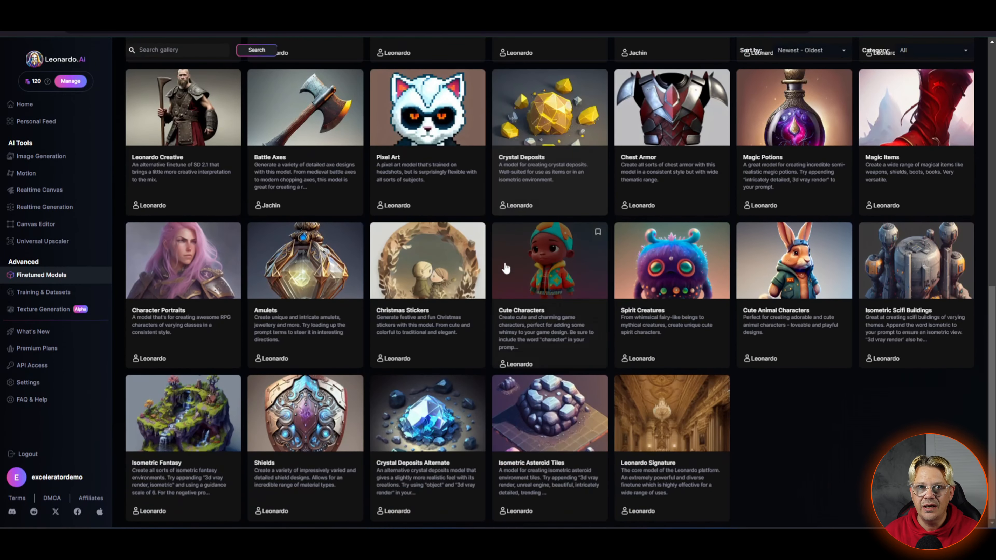
scroll(506, 268, up, 5)
scroll(506, 268, up, 5)
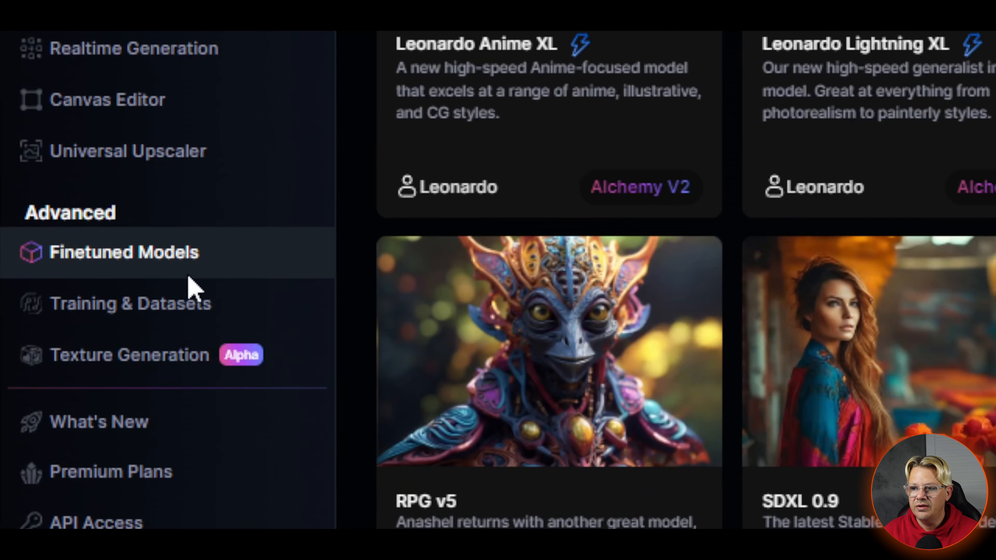
Step: View the Training & Datasets and Texture Generation pages, and return to the home page
click(59, 292)
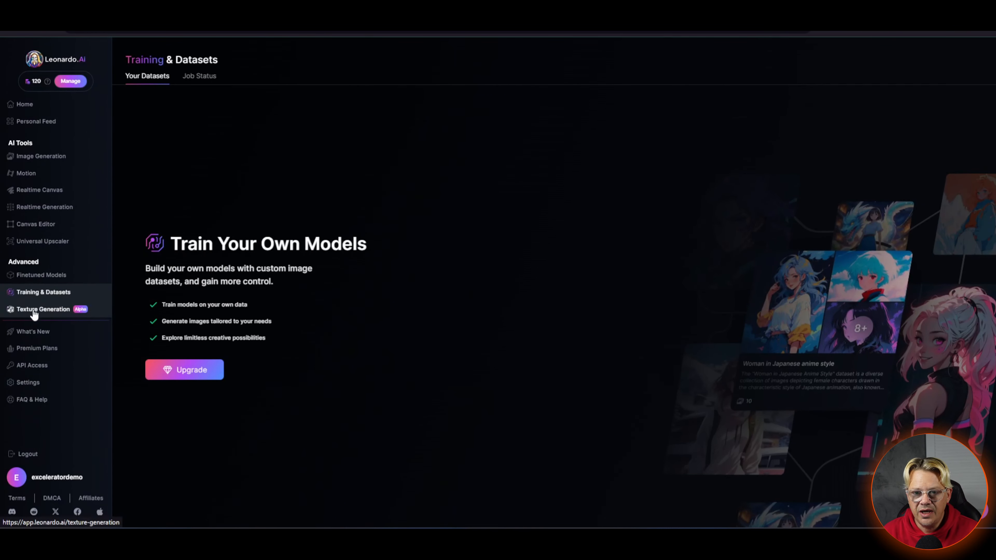
click(34, 313)
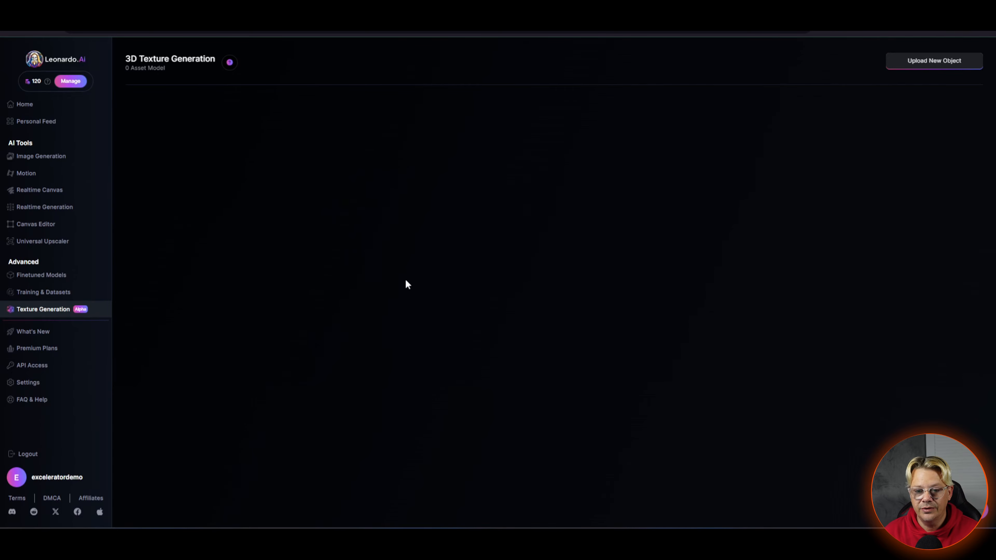
click(51, 59)
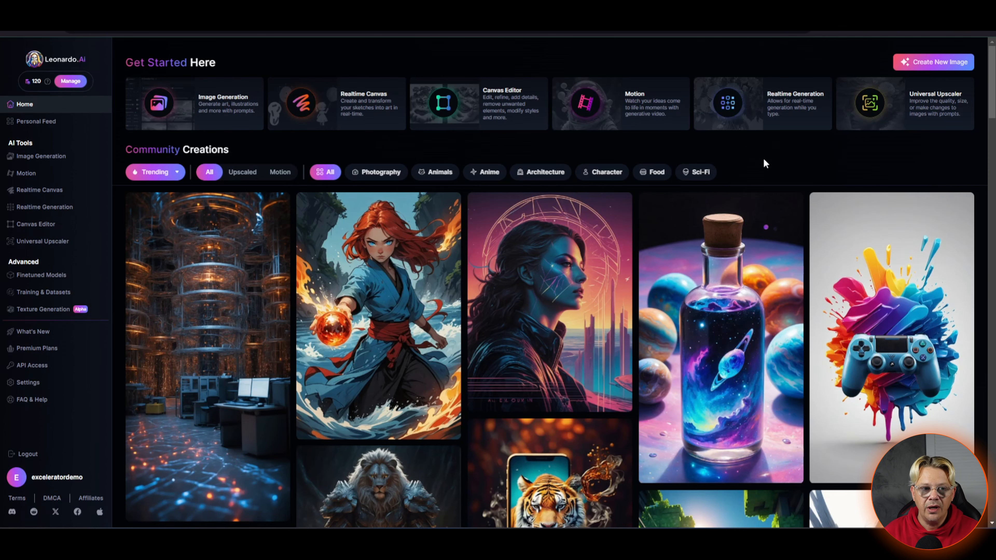
Step: Browse the Community Creations and inspect the prompt details of the Super-Kamioka Neutrino Detection Experiment image
scroll(765, 163, down, 4)
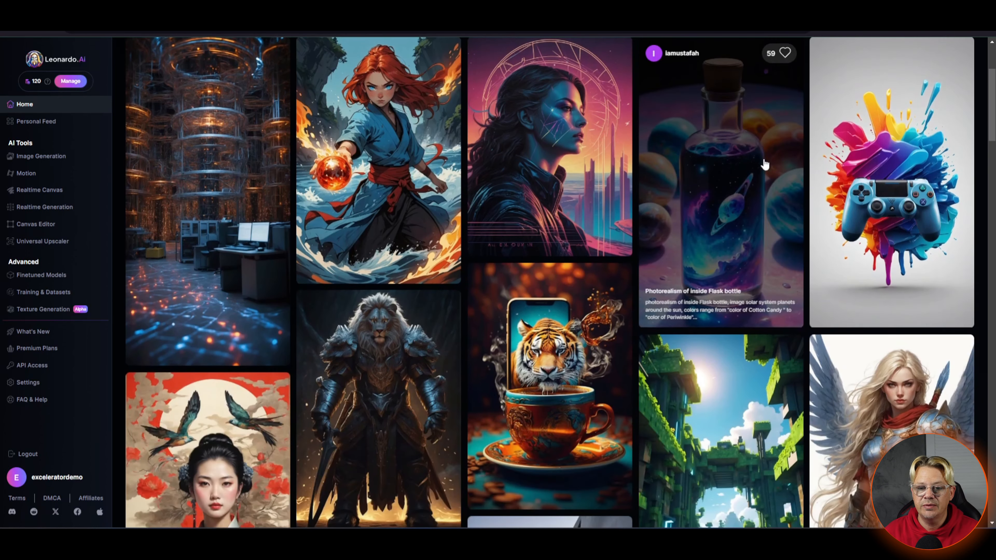
scroll(765, 165, down, 10)
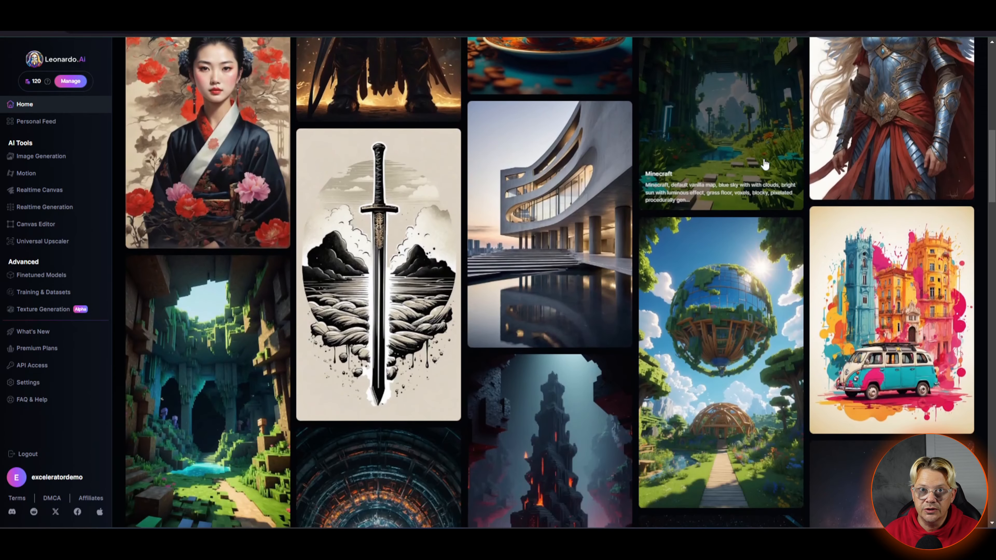
scroll(765, 165, down, 4)
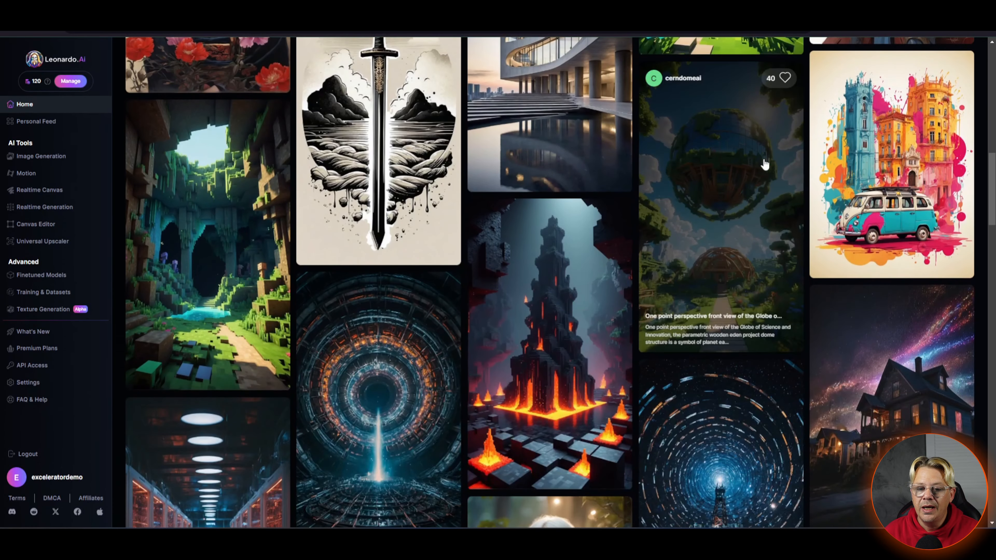
scroll(765, 165, down, 3)
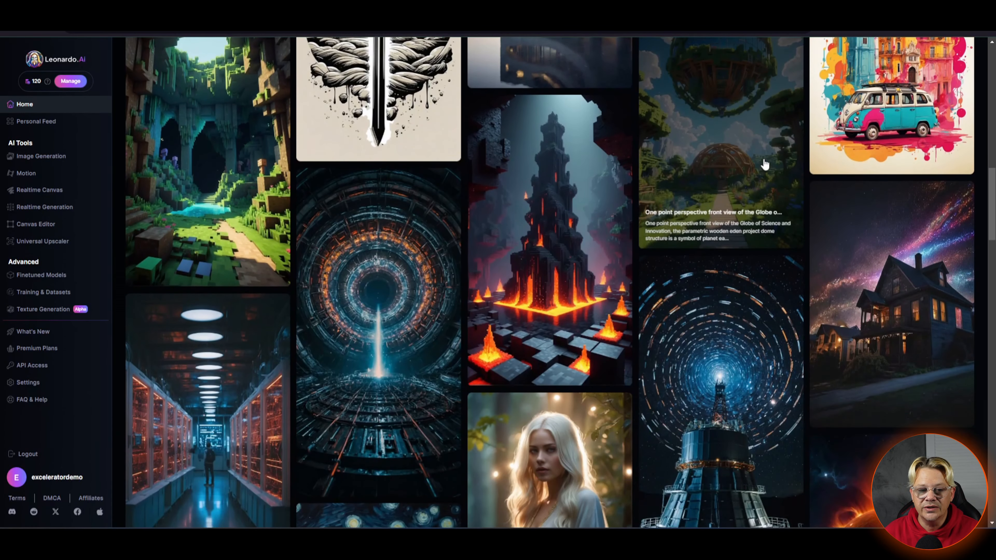
scroll(765, 165, down, 3)
scroll(765, 165, down, 3)
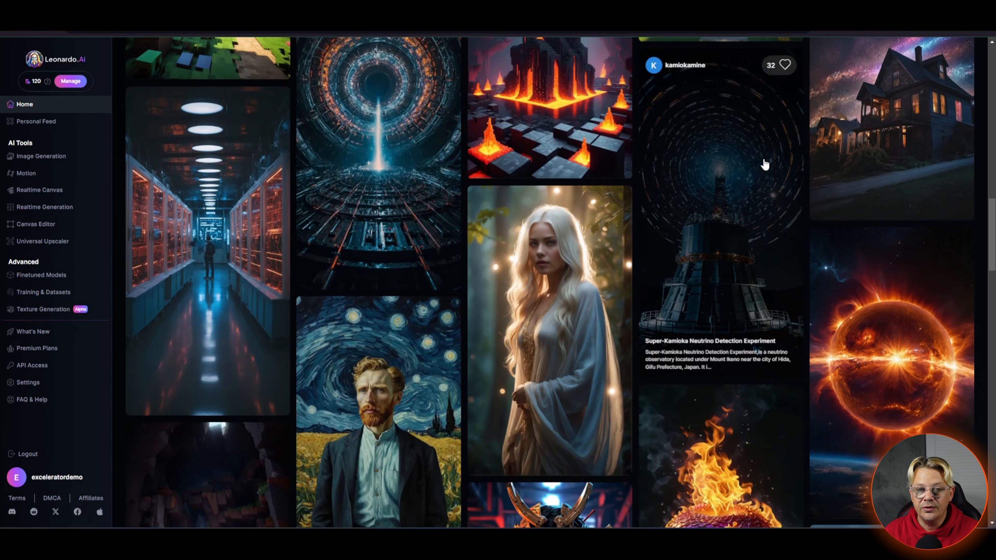
scroll(718, 279, up, 2)
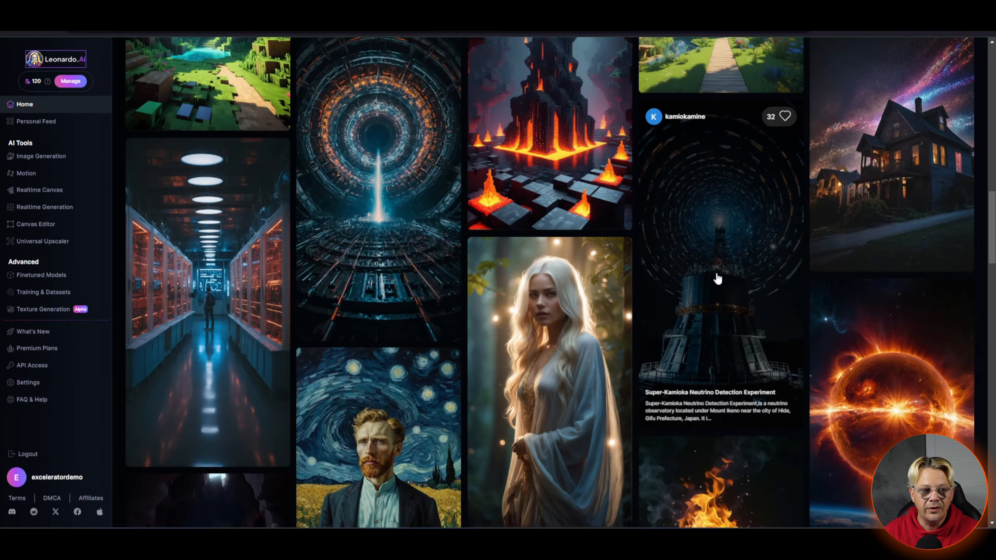
click(718, 278)
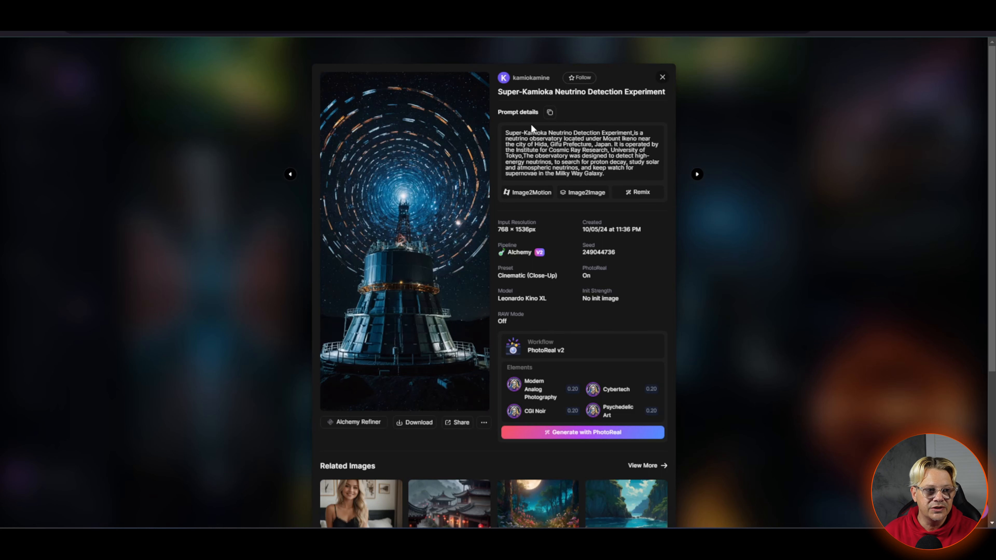
key(Escape)
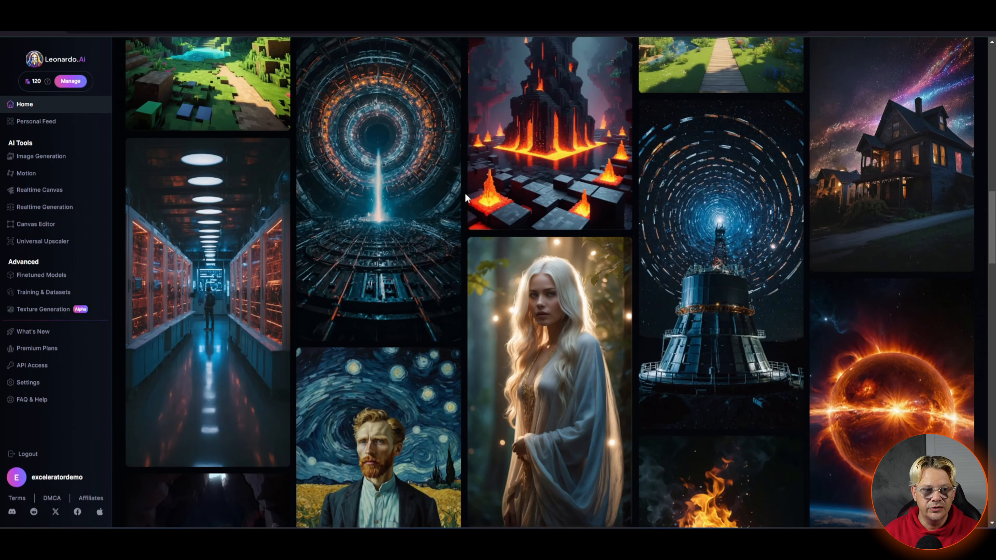
Step: Find the burning apple image in the community gallery and examine it enlarged along with its generation details
scroll(465, 193, down, 9)
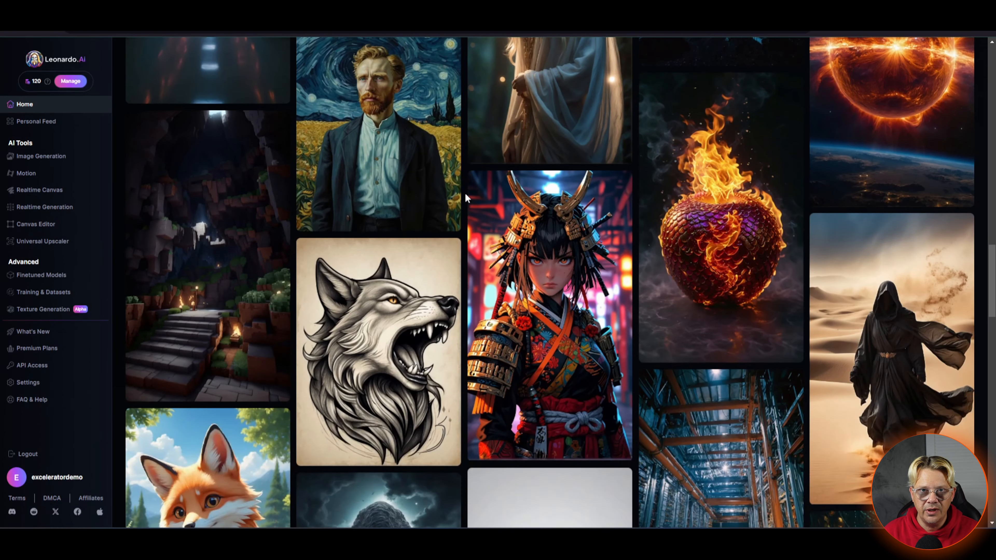
scroll(465, 193, down, 1)
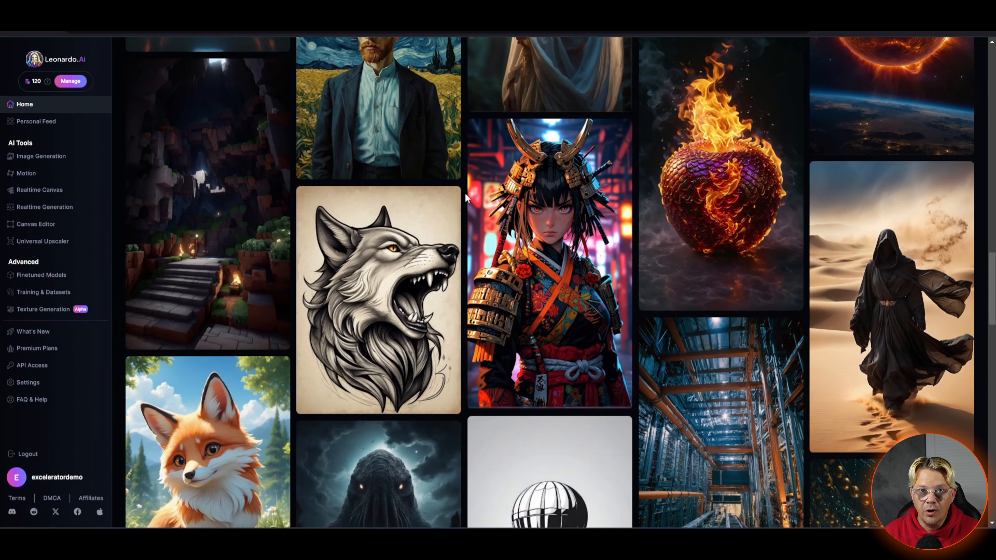
scroll(464, 193, up, 1)
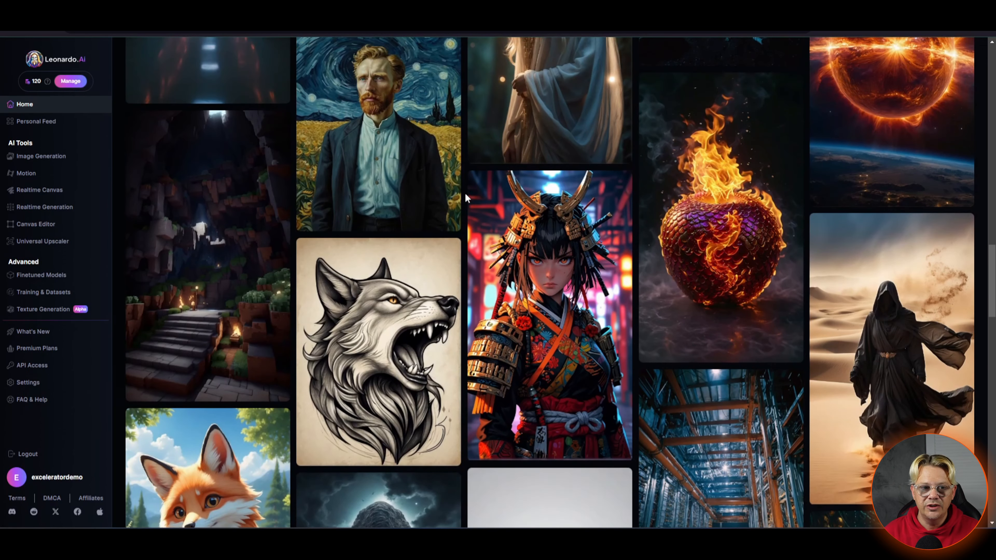
click(737, 253)
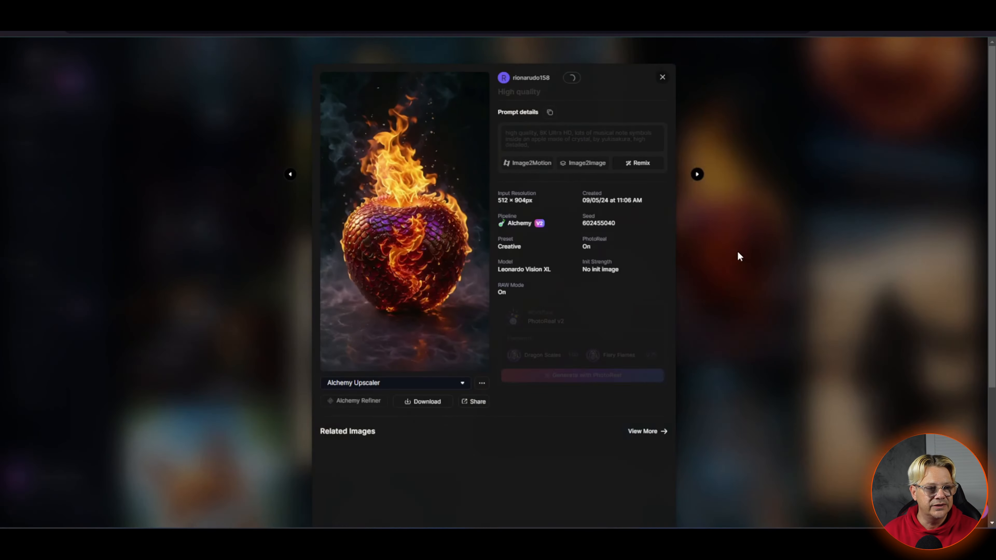
click(414, 265)
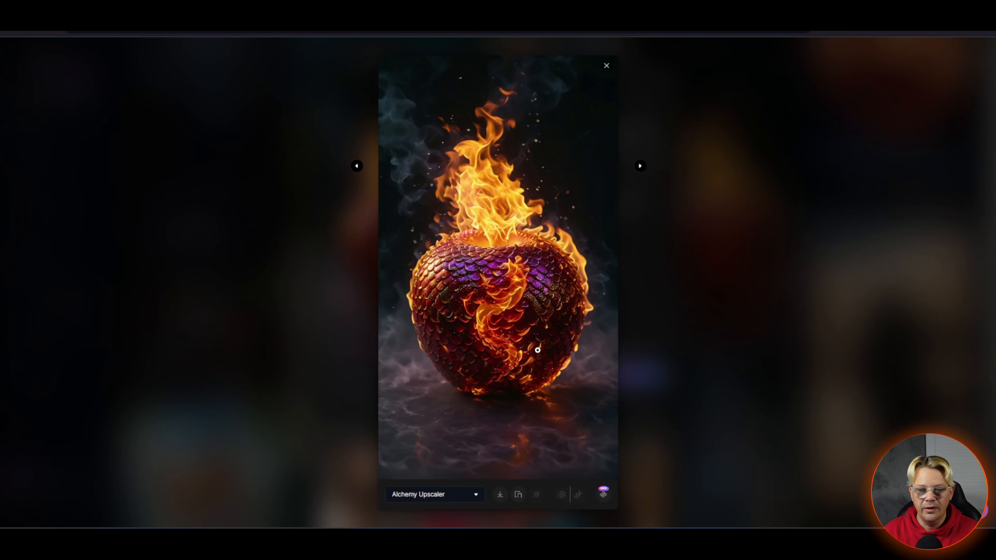
click(606, 66)
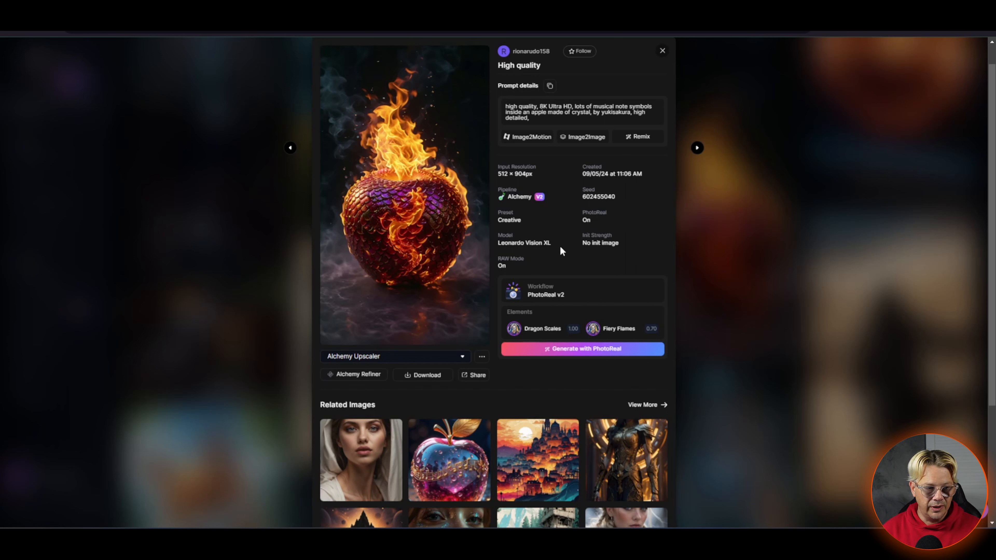
scroll(560, 251, down, 4)
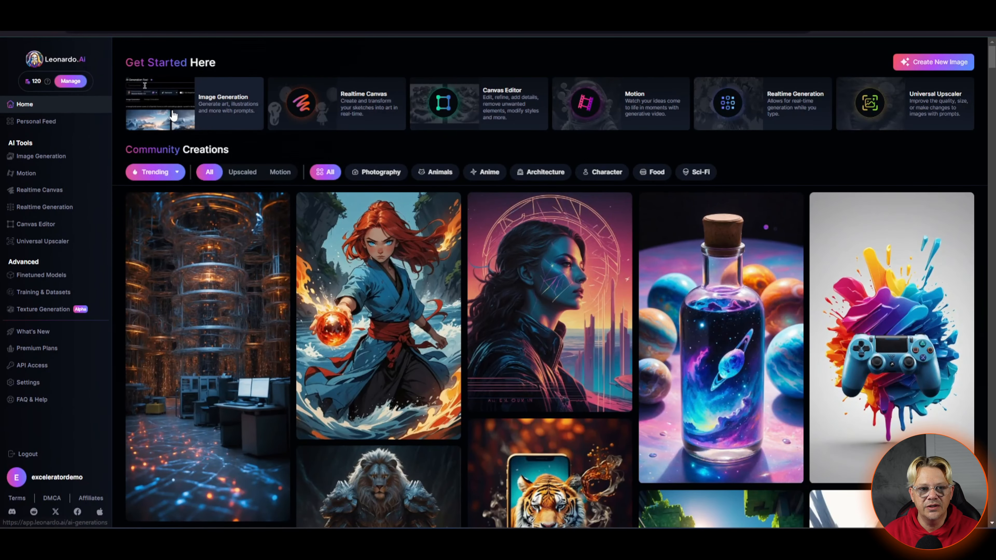
Step: In Image Generation, generate images from the prompt "A group of dogs having a tea party in Victorian attire, complete with fine china and tiny cakes."
click(211, 110)
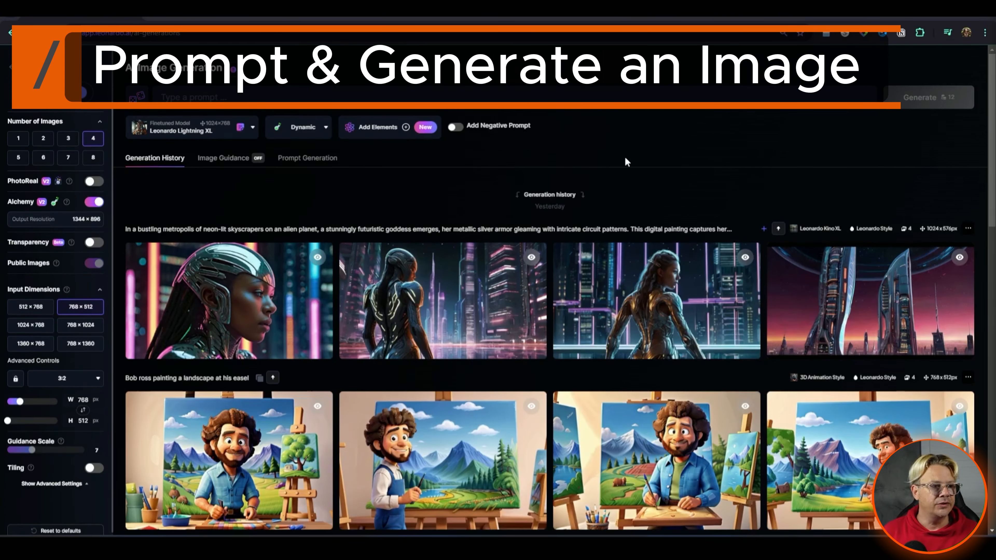
click(270, 100)
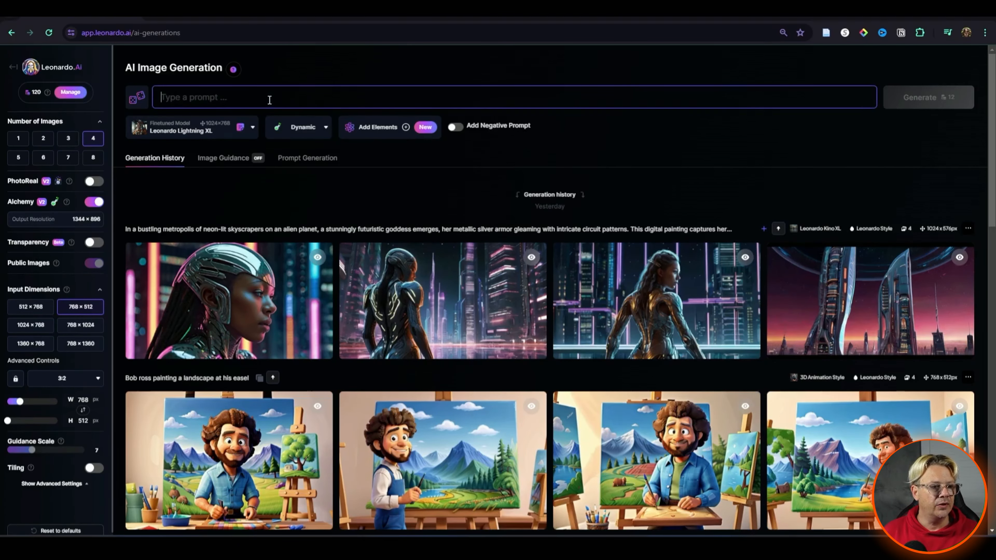
right_click(269, 99)
click(313, 214)
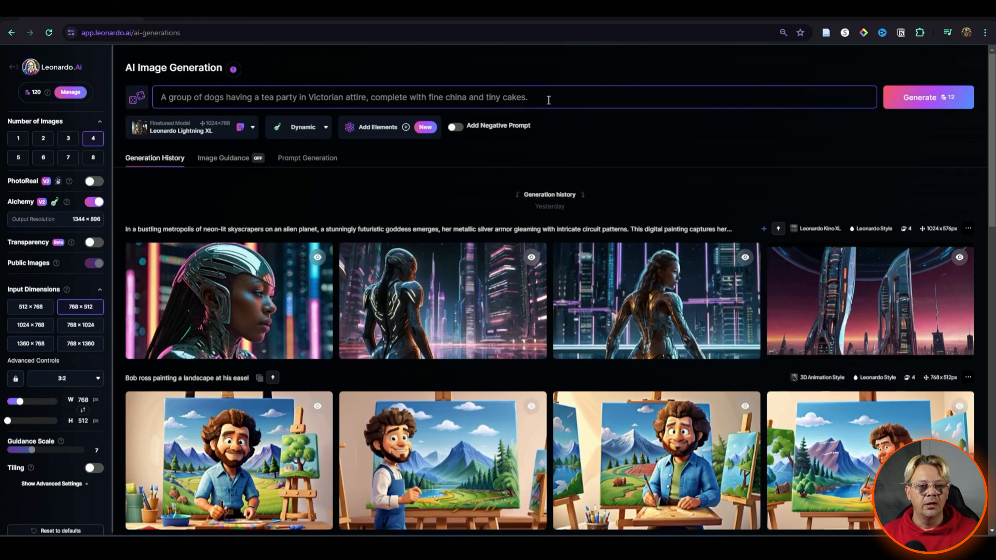
click(910, 108)
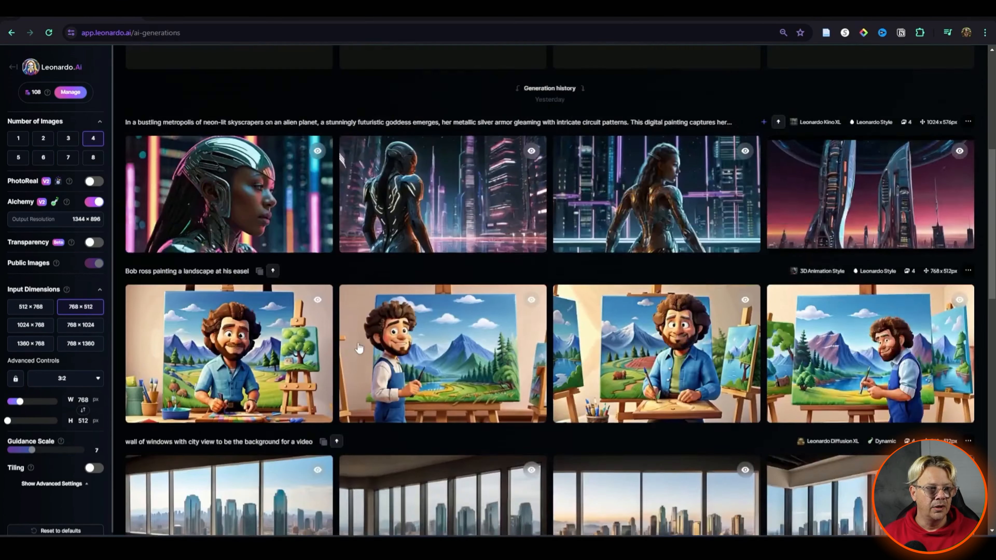
Step: Look over the new dog tea party images and the earlier results in the generation history
scroll(358, 347, up, 8)
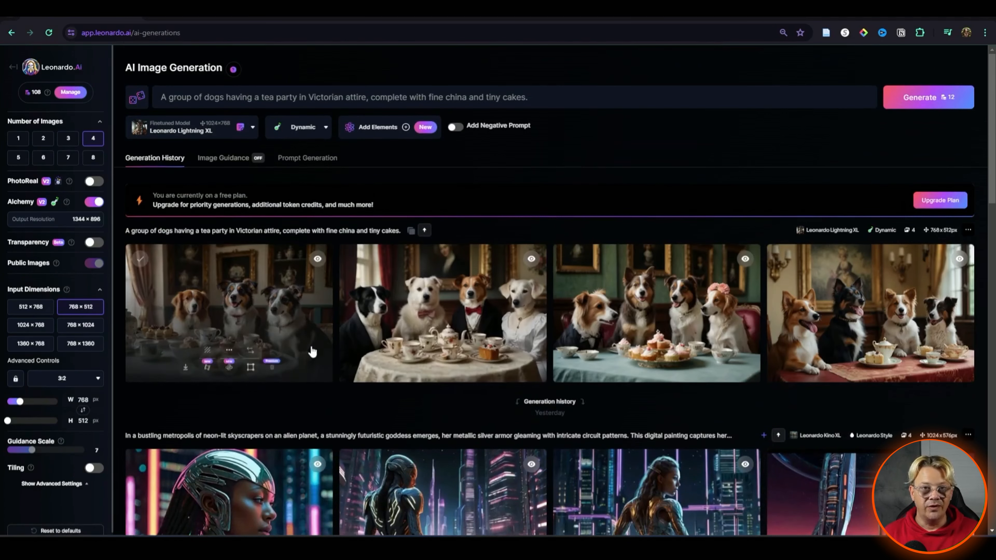
scroll(313, 352, down, 1)
scroll(372, 319, down, 12)
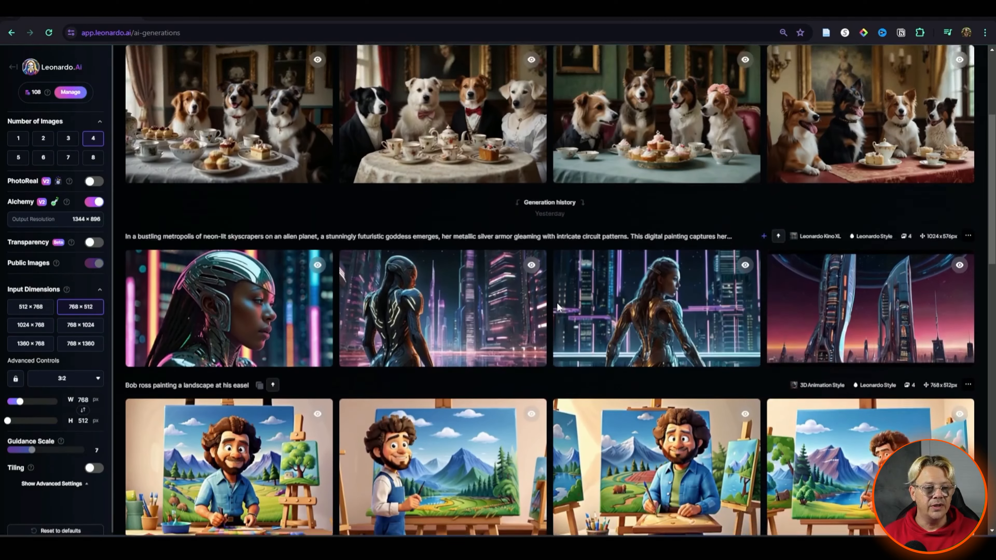
scroll(373, 322, down, 5)
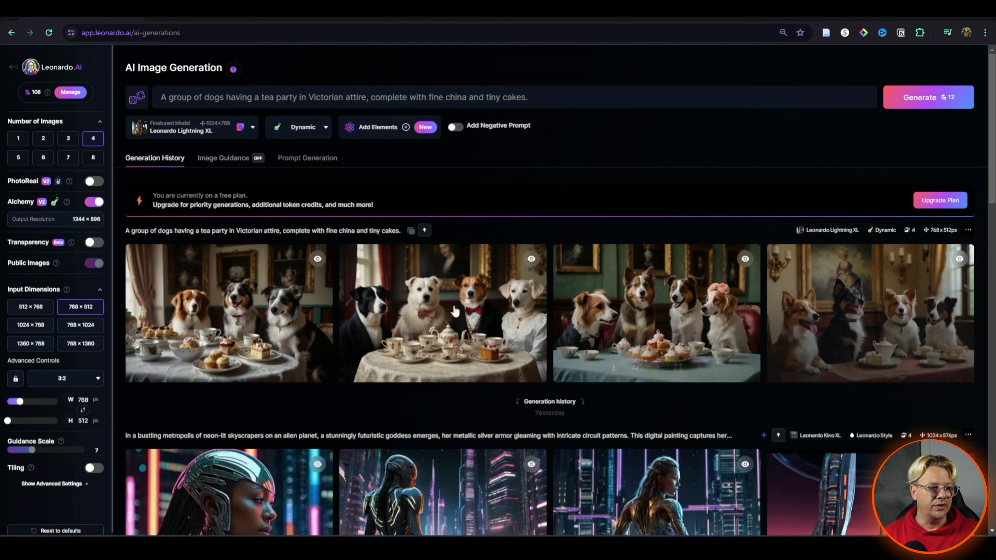
Step: View each of the four generated dog tea party images enlarged, from the first to the last
click(251, 324)
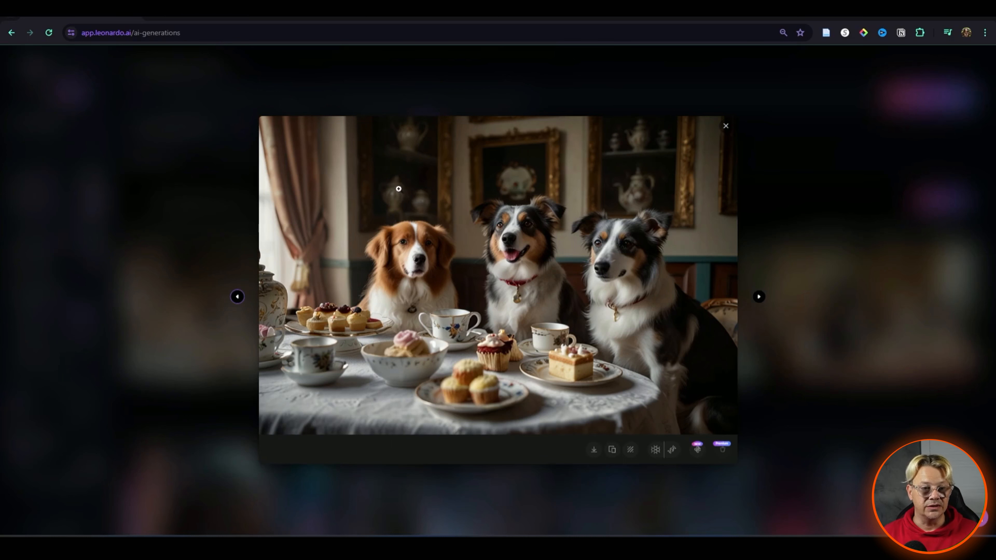
click(759, 297)
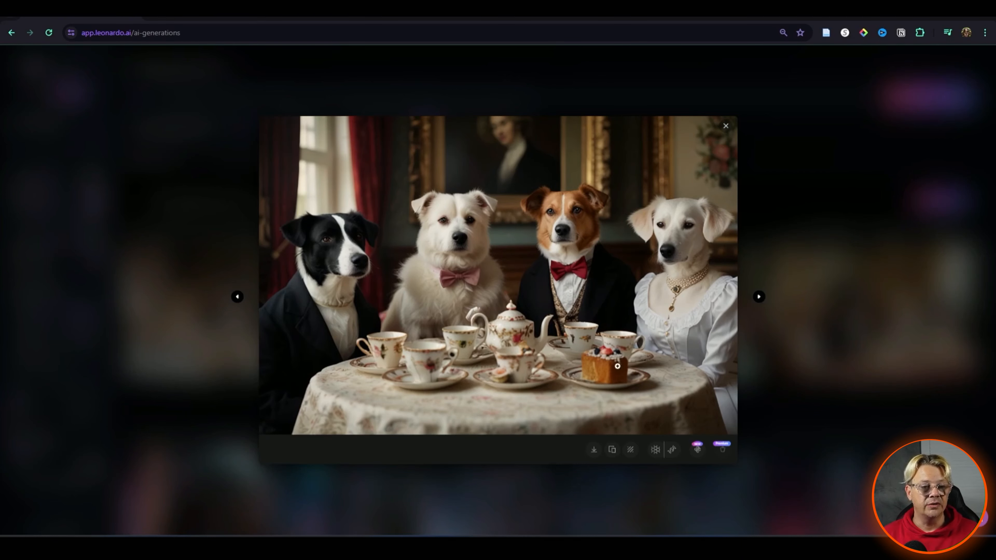
click(759, 297)
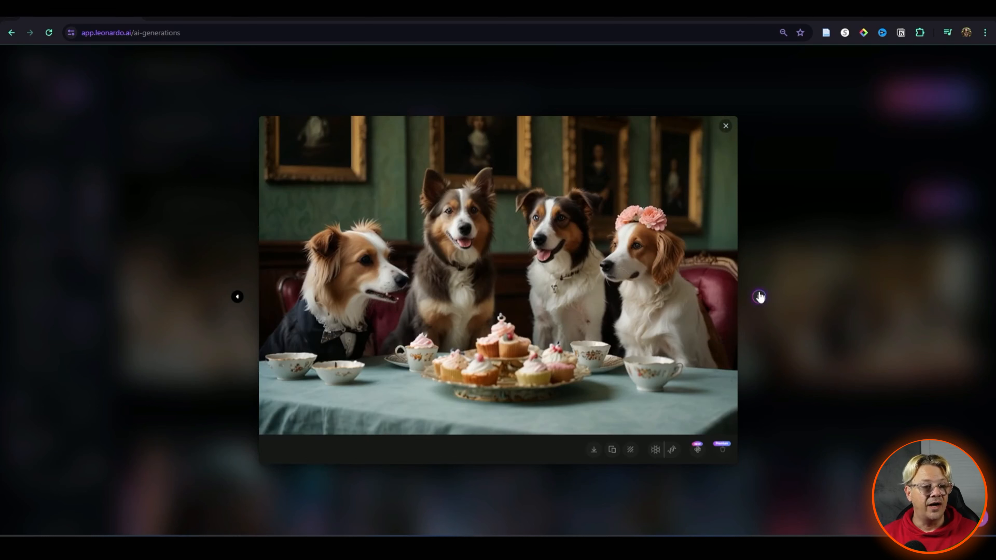
click(759, 297)
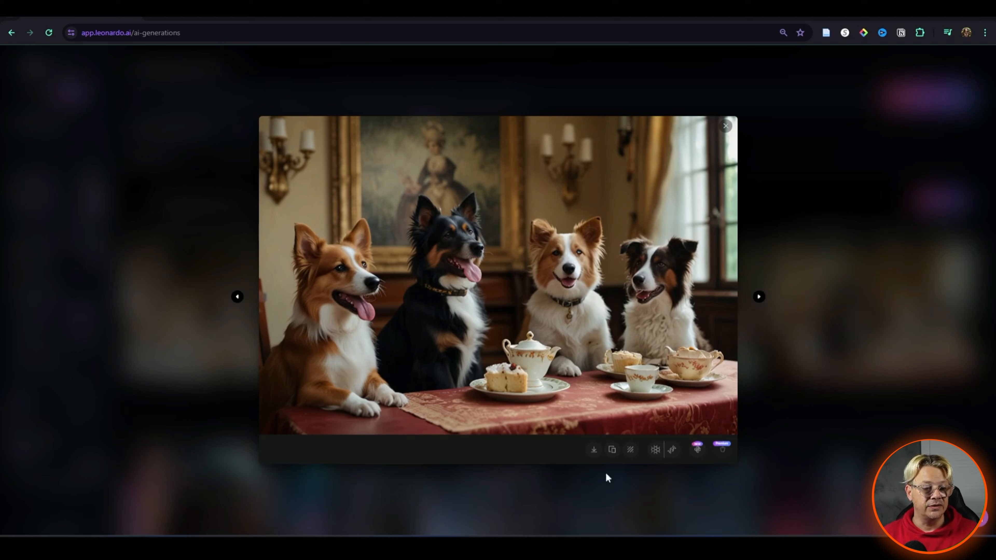
Step: Download the enlarged dog tea party image and close the enlarged view
click(593, 451)
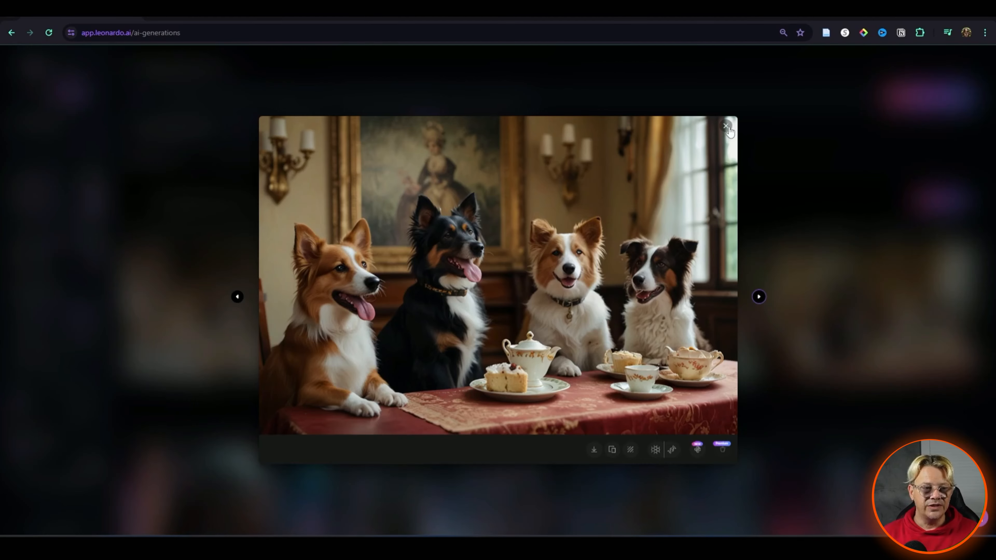
click(727, 126)
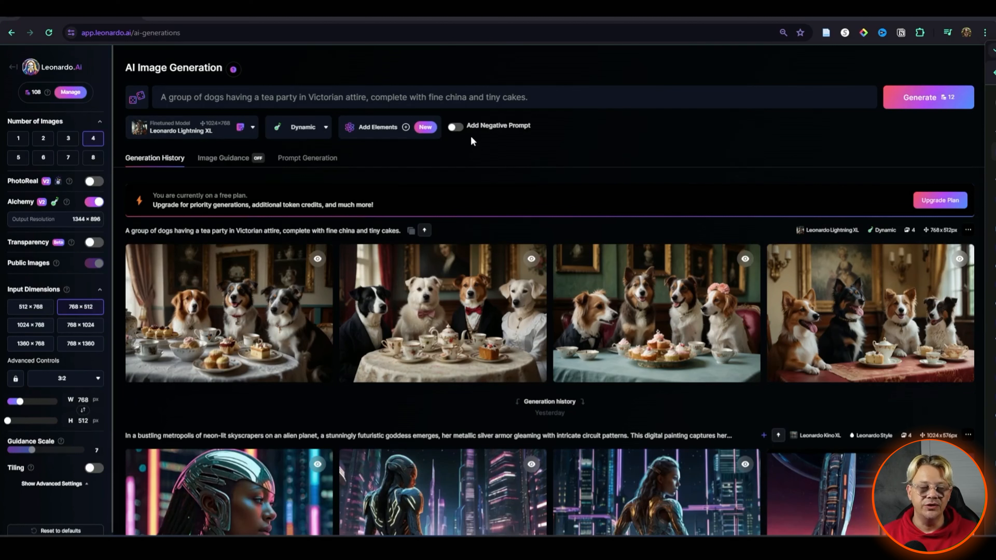
Step: Replace the prompt with "an old fisherman" and have it expanded with Improve Prompt
click(305, 95)
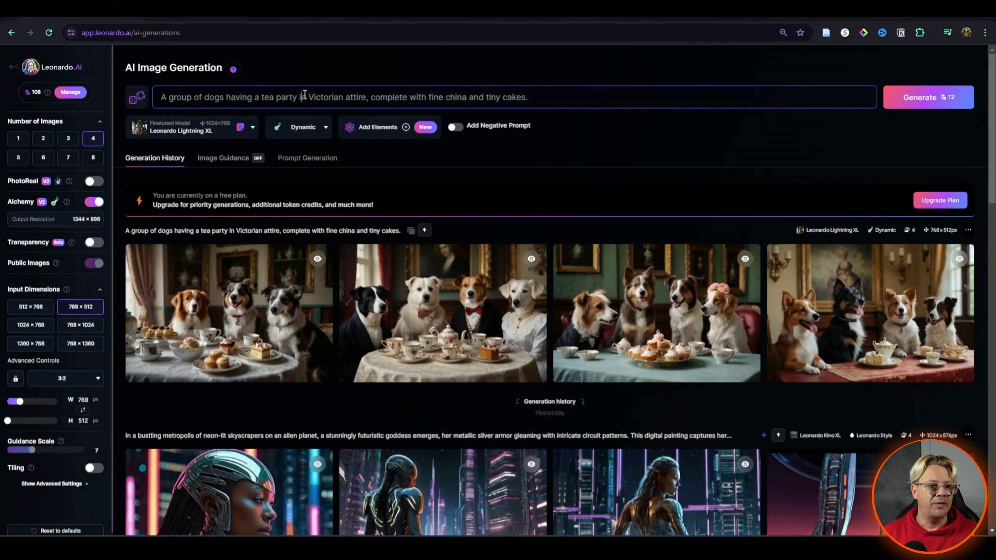
key(ctrl+a)
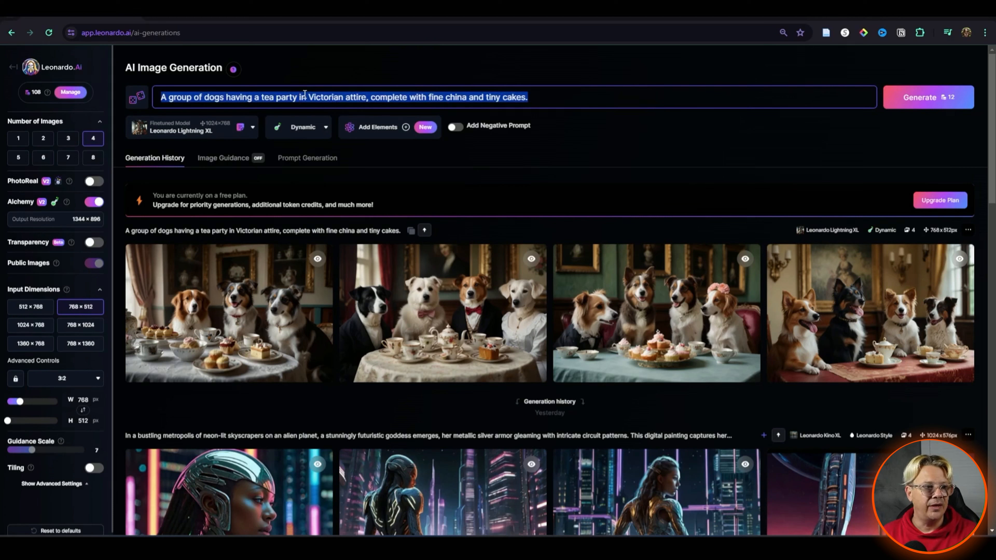
key(BackSpace)
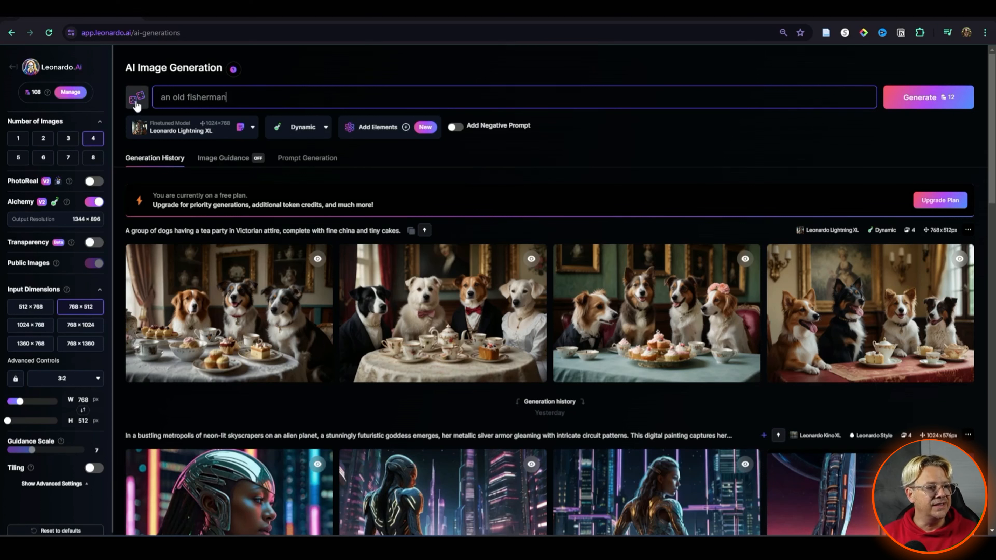
click(137, 103)
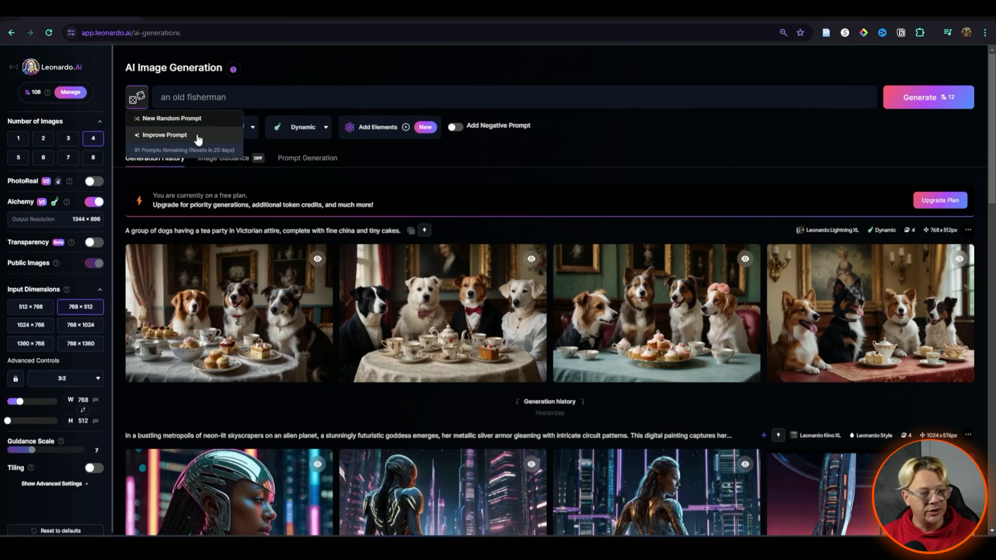
click(198, 135)
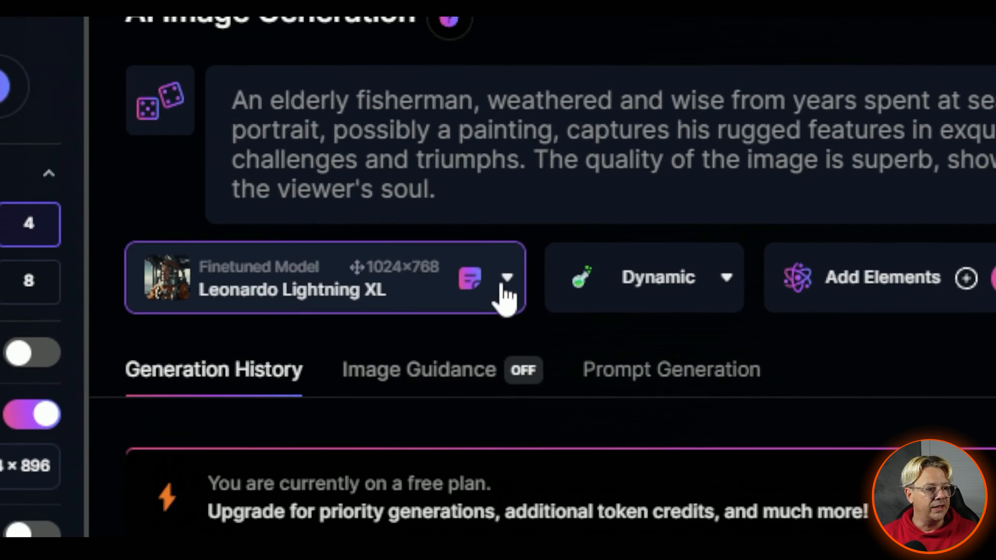
Step: Open the full selection of other finetuned models and examine the platform models and their descriptions down to the isometric and crystal models
click(252, 162)
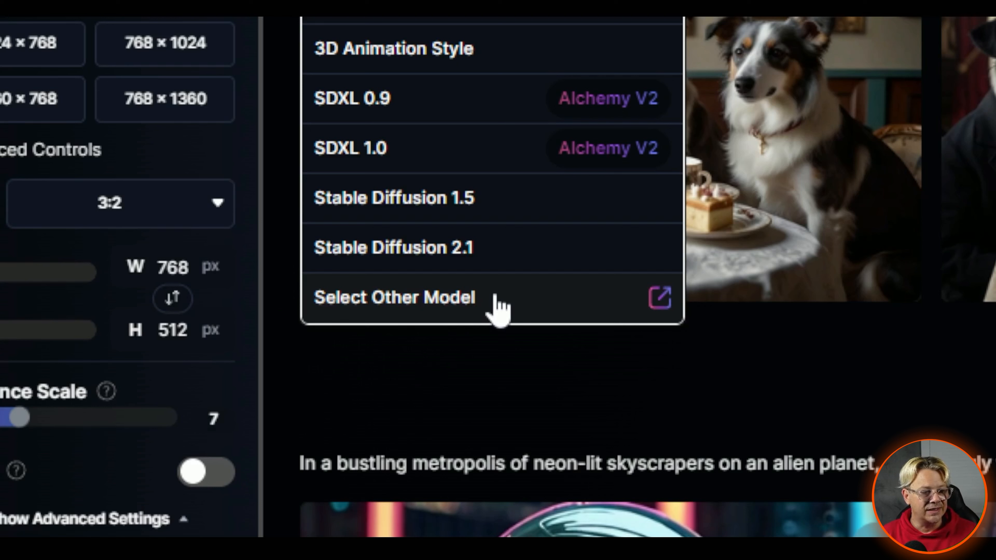
click(498, 306)
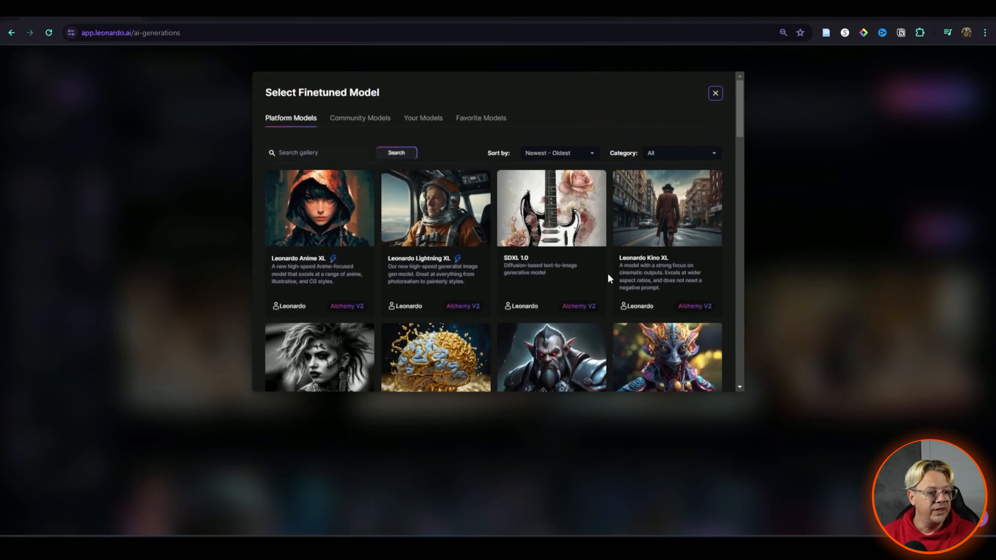
scroll(514, 269, down, 1)
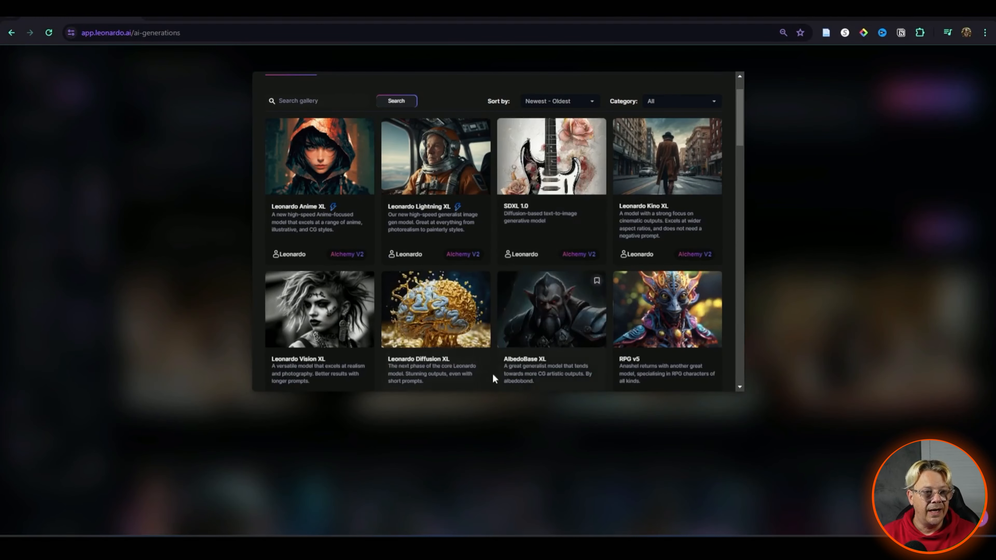
scroll(445, 329, down, 1)
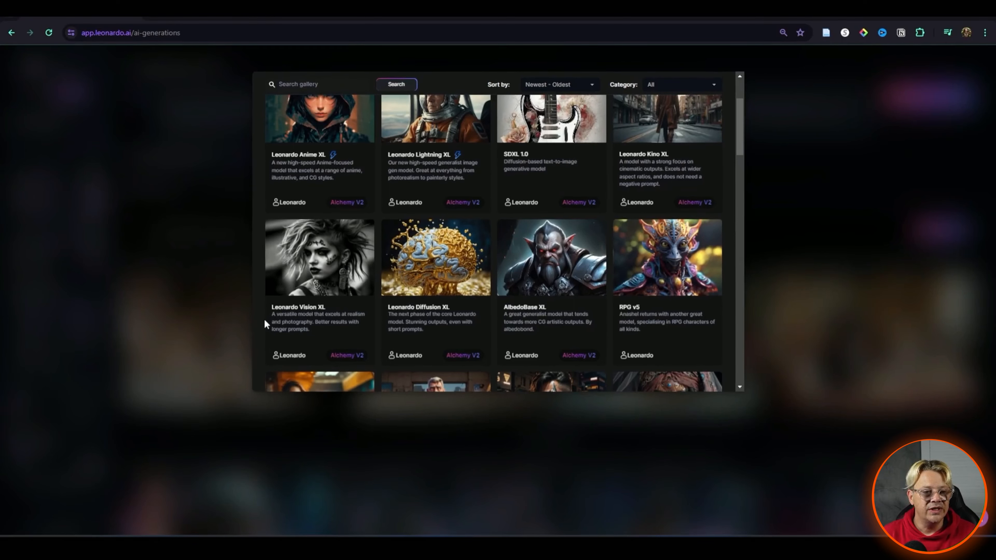
scroll(276, 314, down, 1)
scroll(276, 314, down, 8)
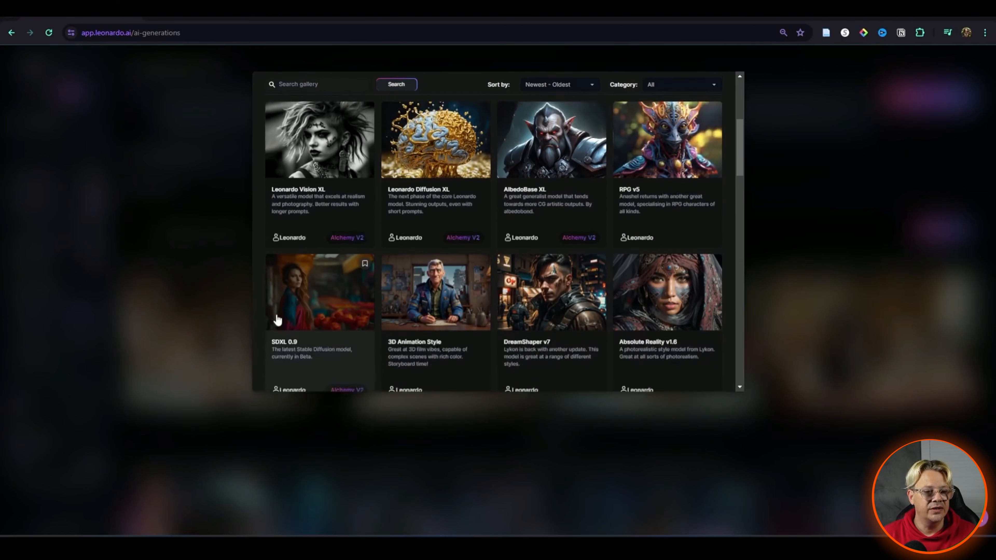
scroll(277, 319, down, 4)
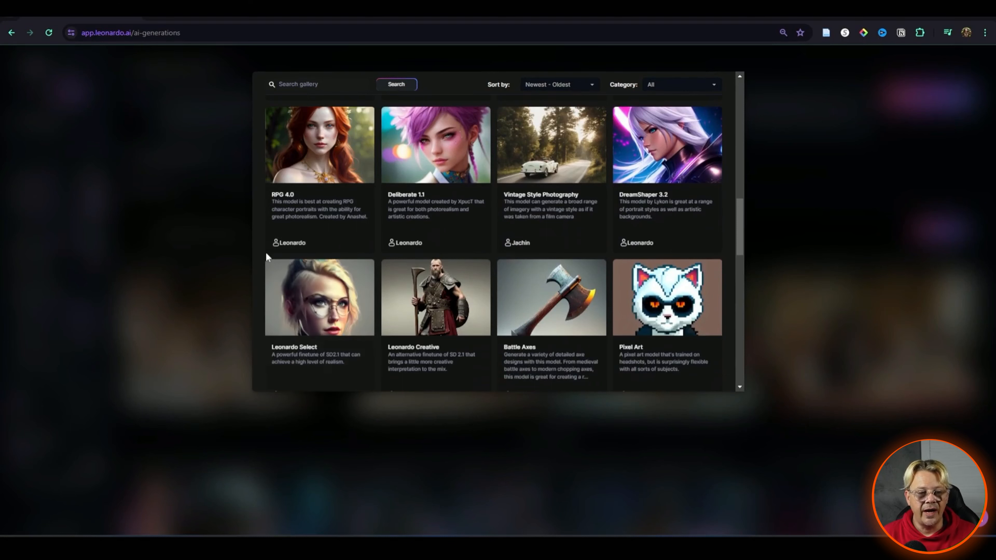
scroll(256, 239, down, 1)
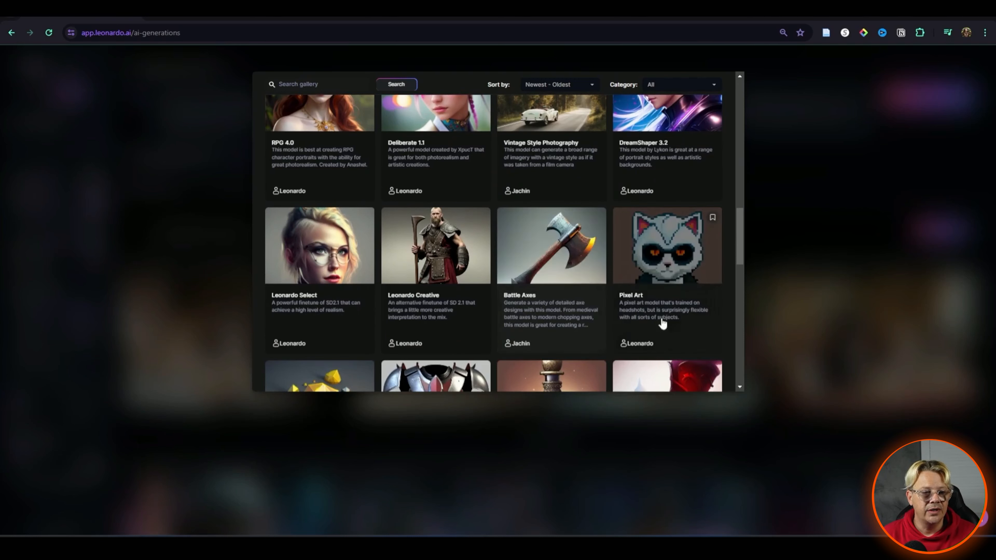
scroll(628, 306, down, 2)
scroll(474, 299, down, 3)
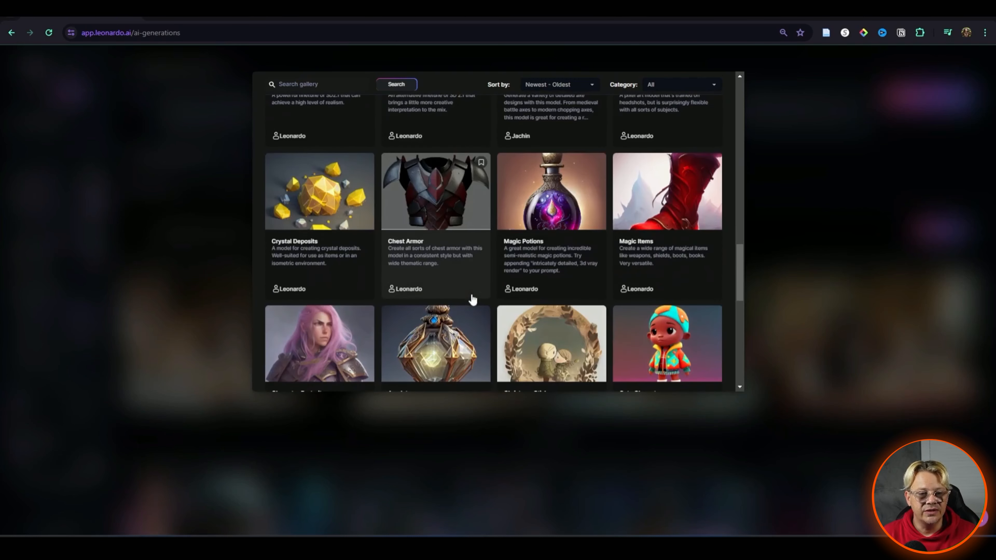
scroll(488, 298, down, 2)
scroll(491, 299, down, 2)
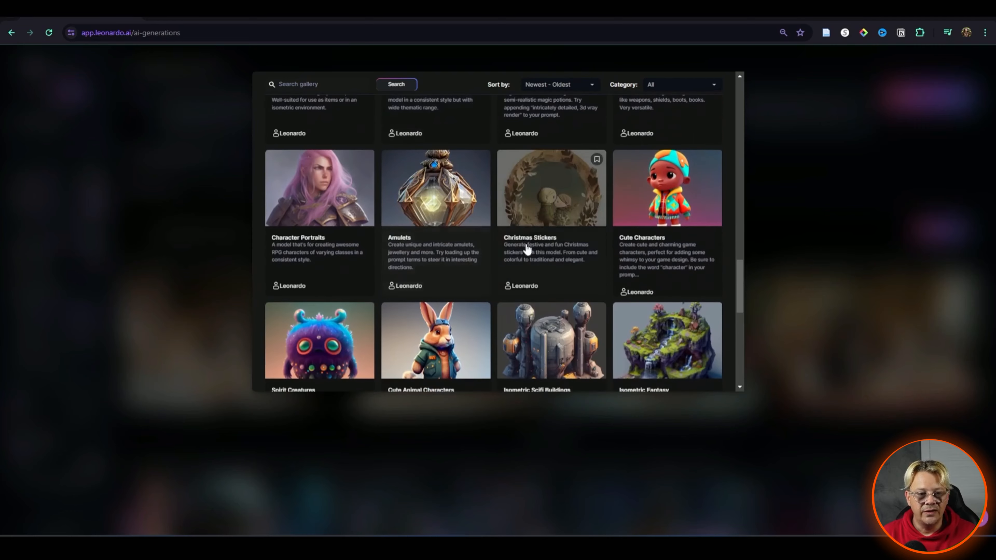
scroll(490, 244, down, 3)
scroll(494, 257, down, 4)
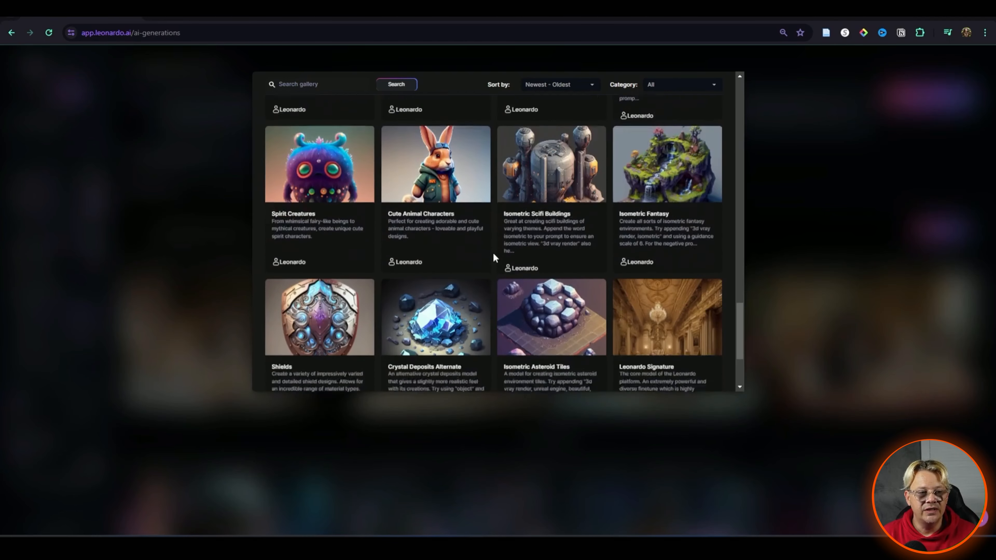
Step: Go back over the platform models, comparing the descriptions of Vintage Style Photography, 3D Animation Style and the Leonardo XL models
scroll(494, 257, up, 15)
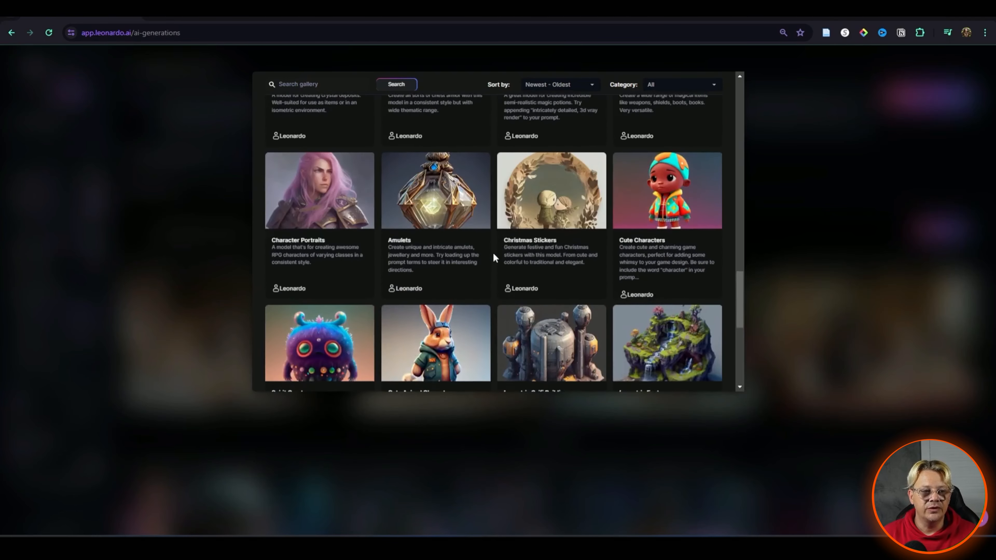
scroll(493, 257, up, 3)
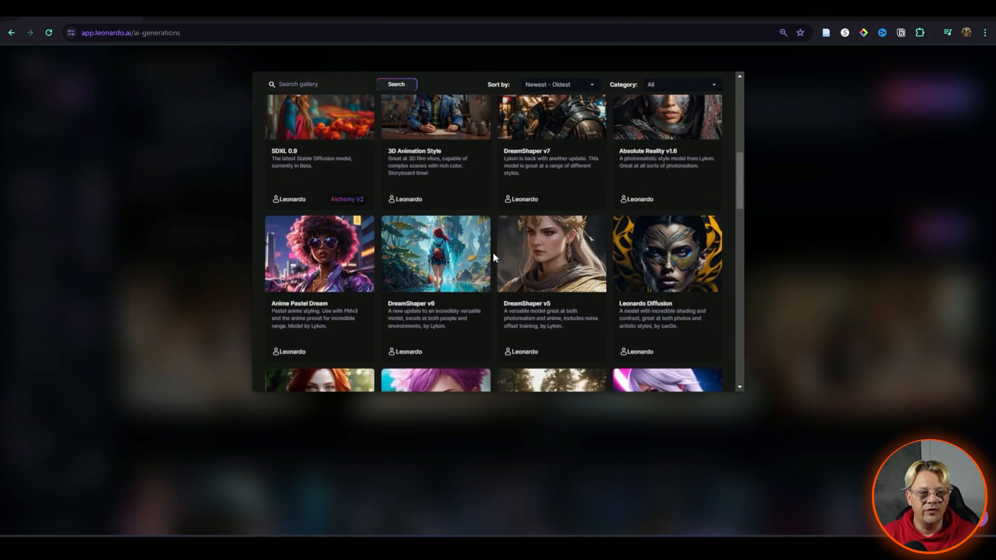
scroll(494, 257, down, 4)
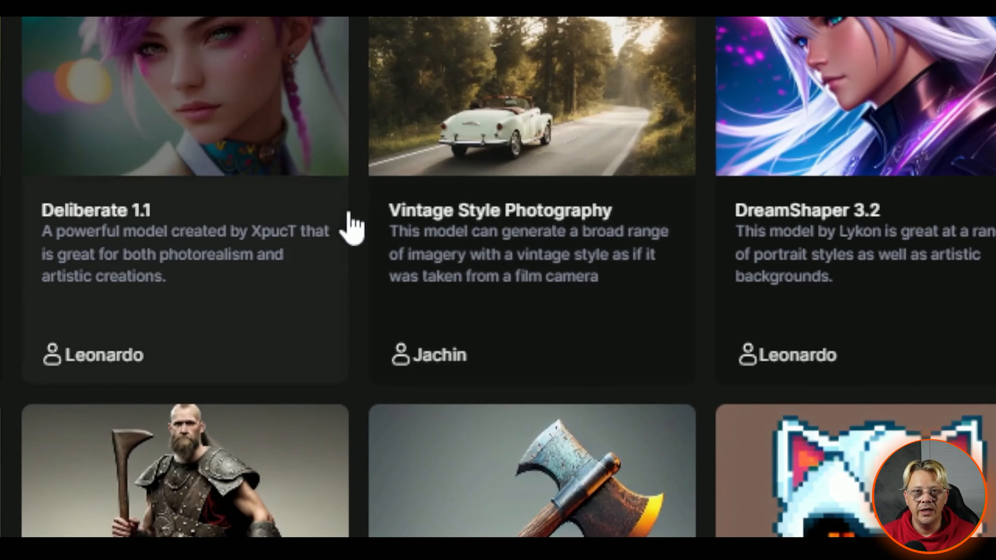
scroll(363, 233, up, 2)
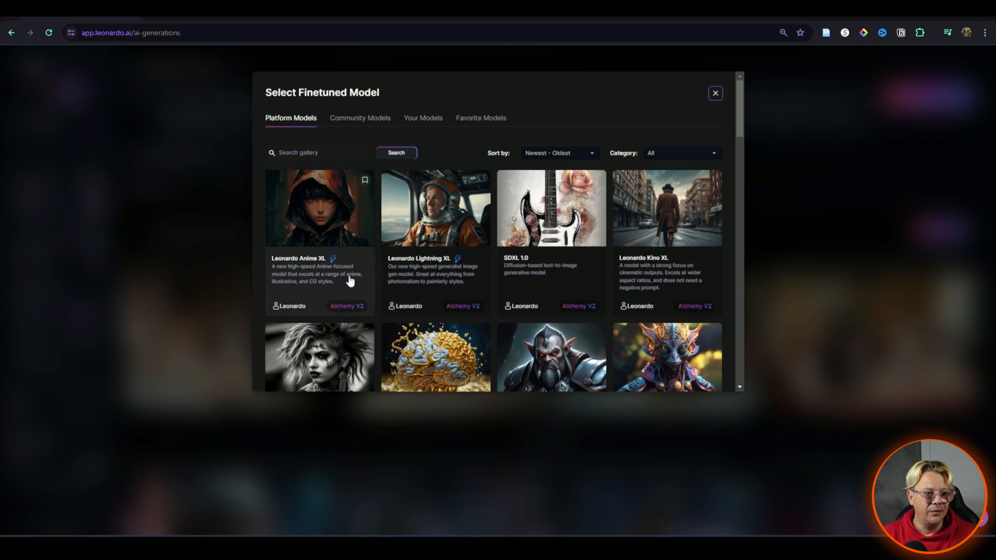
scroll(350, 279, down, 4)
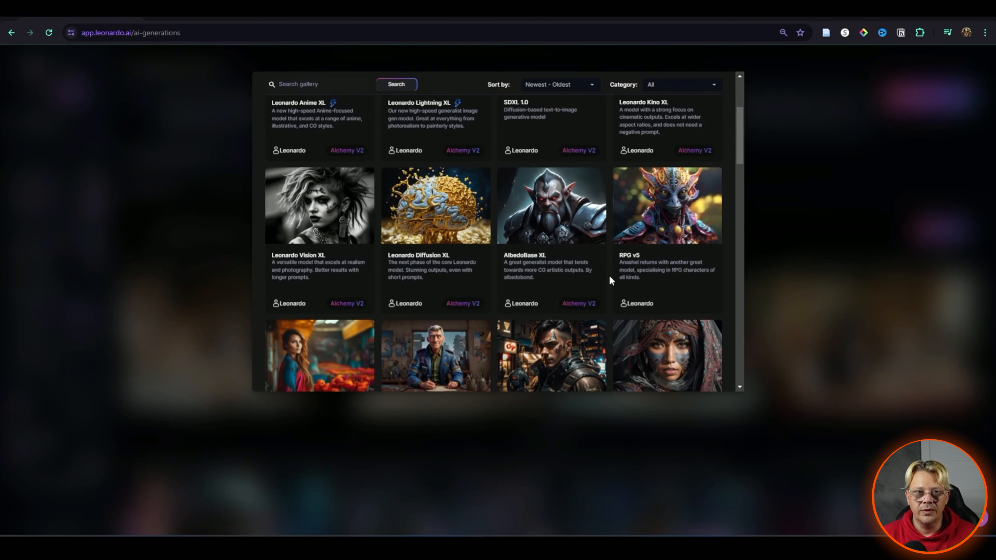
scroll(611, 280, up, 3)
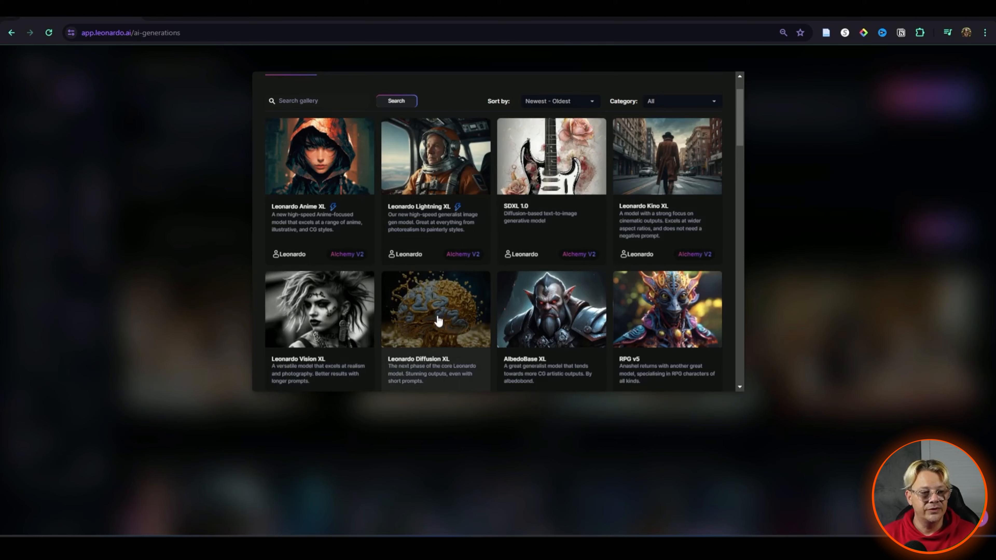
scroll(438, 321, down, 7)
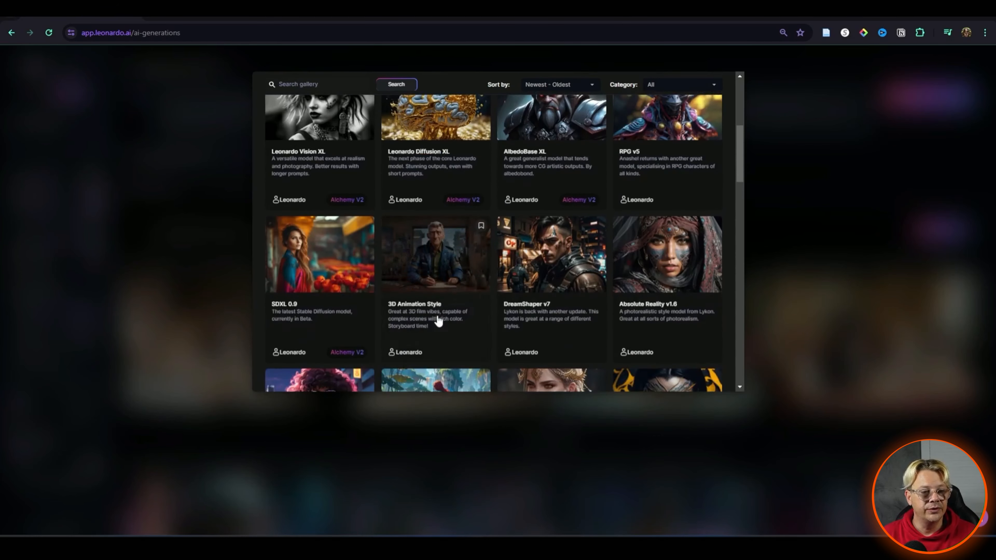
scroll(438, 321, up, 6)
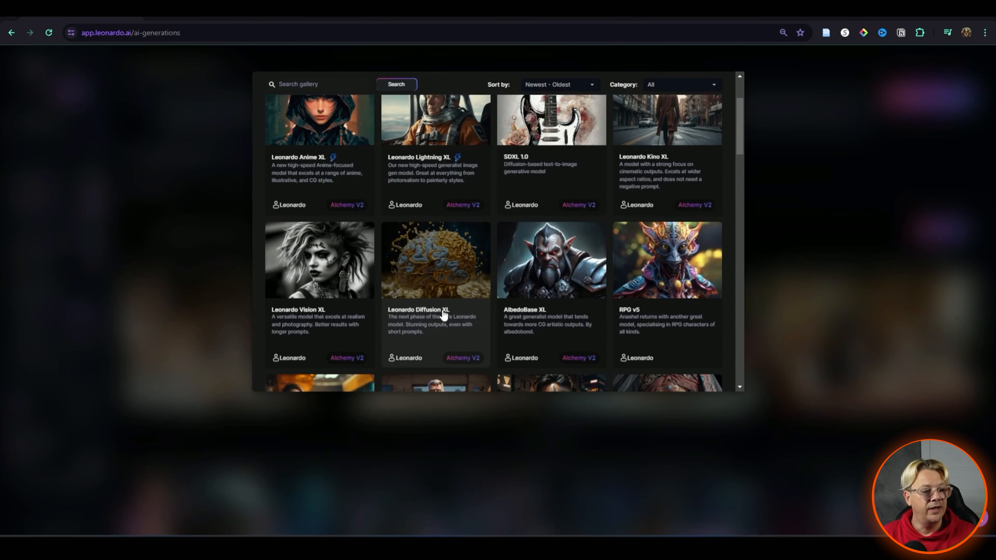
scroll(443, 314, down, 5)
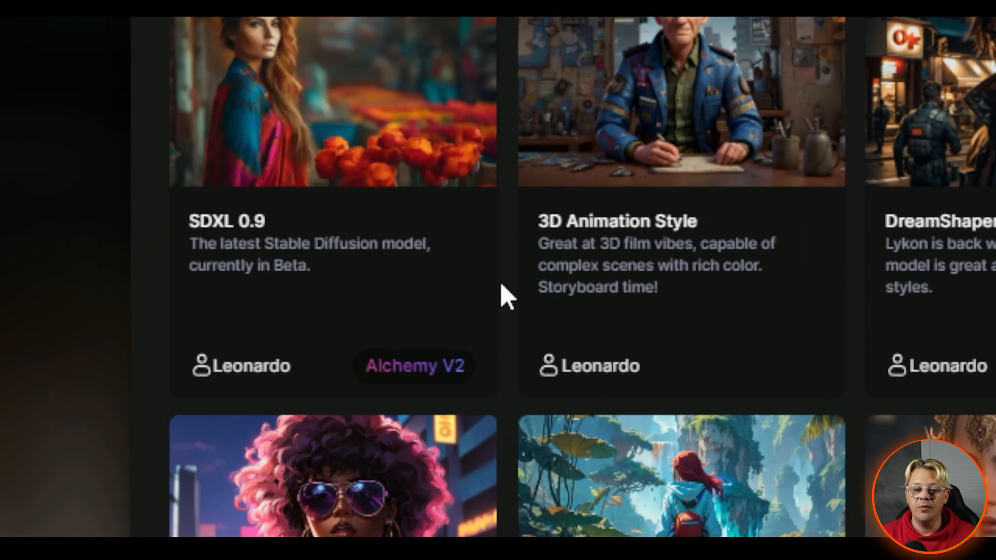
scroll(859, 368, up, 2)
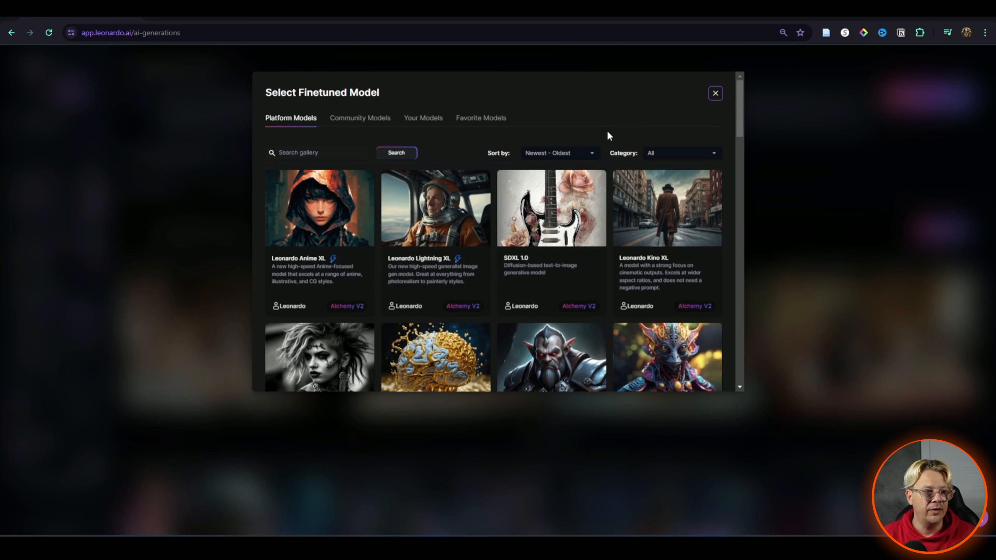
Step: Look through the Community Models, then check the Your Models and Favorite Models collections
click(376, 119)
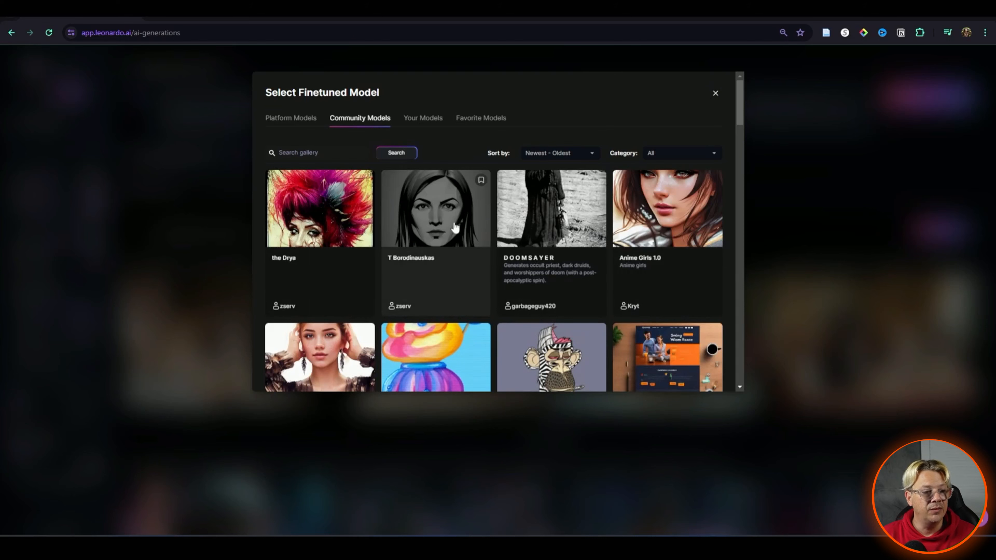
scroll(375, 281, down, 5)
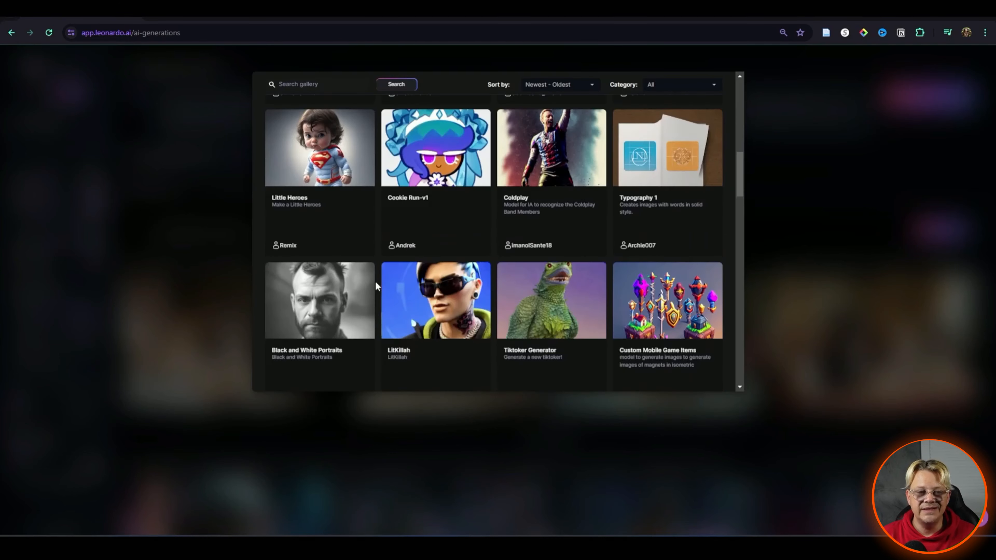
scroll(375, 281, up, 5)
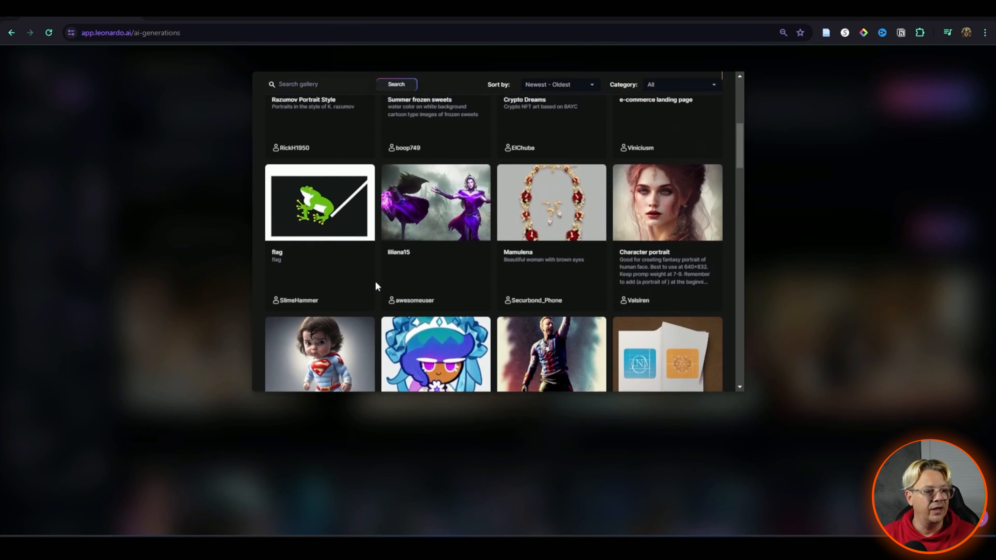
scroll(374, 281, up, 5)
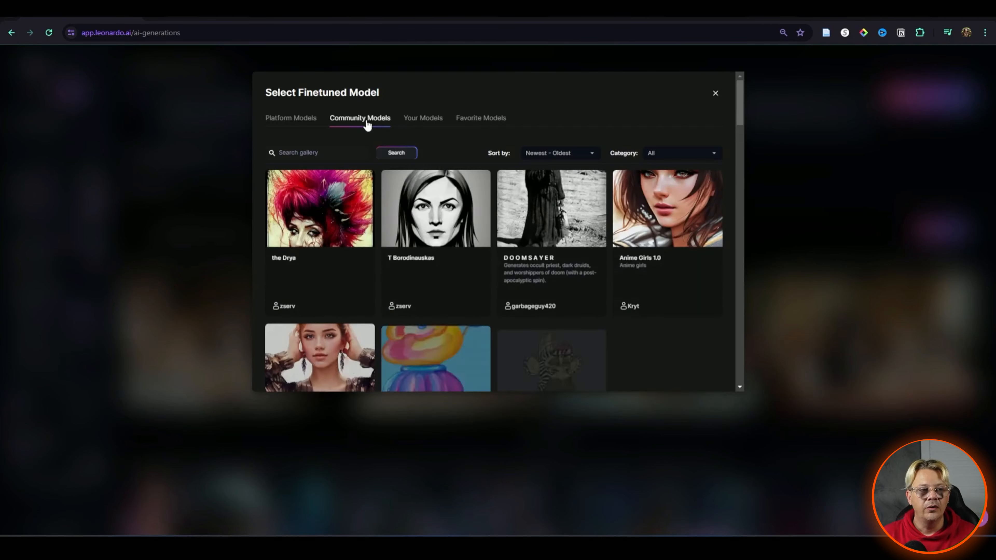
click(429, 121)
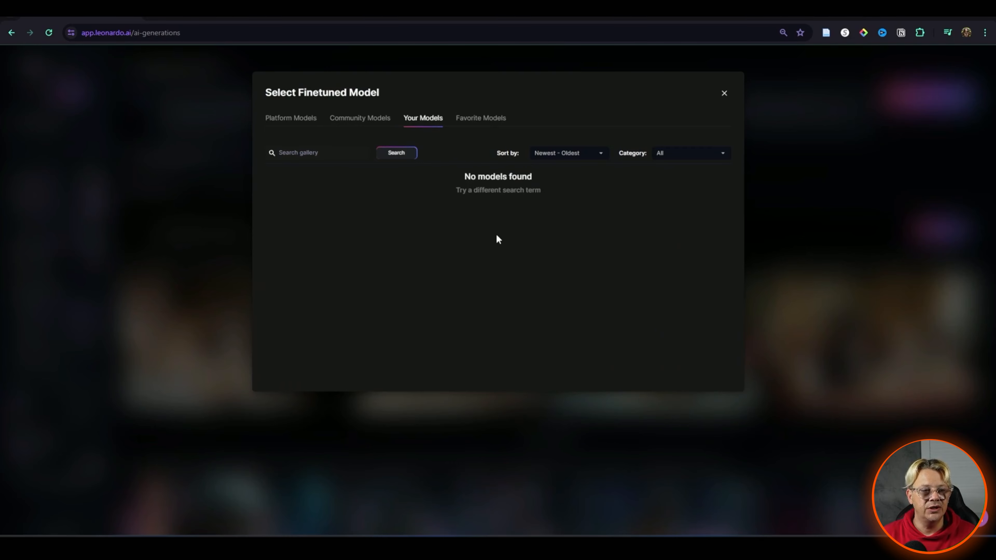
click(484, 126)
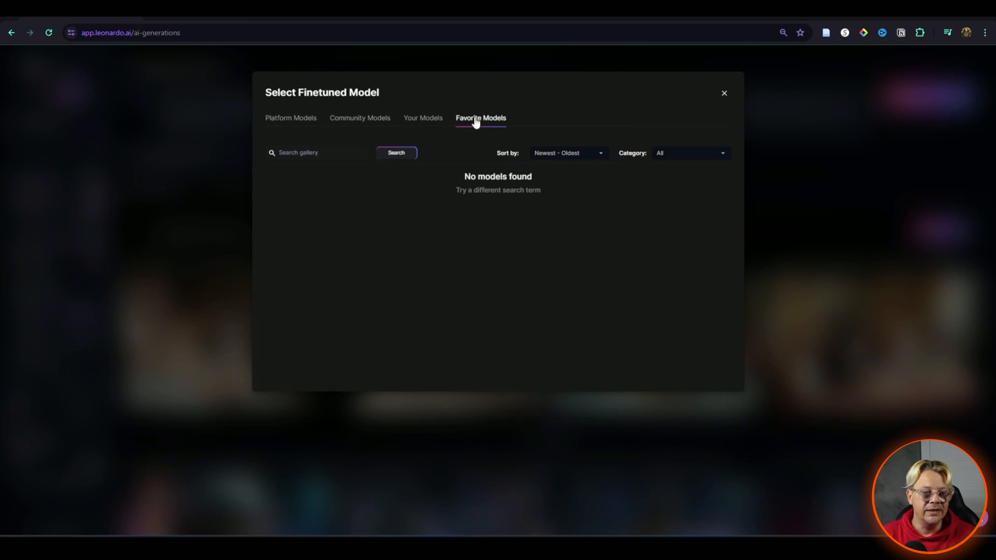
Step: Return to the platform models and bookmark Leonardo Lightning XL as a favorite model
click(300, 119)
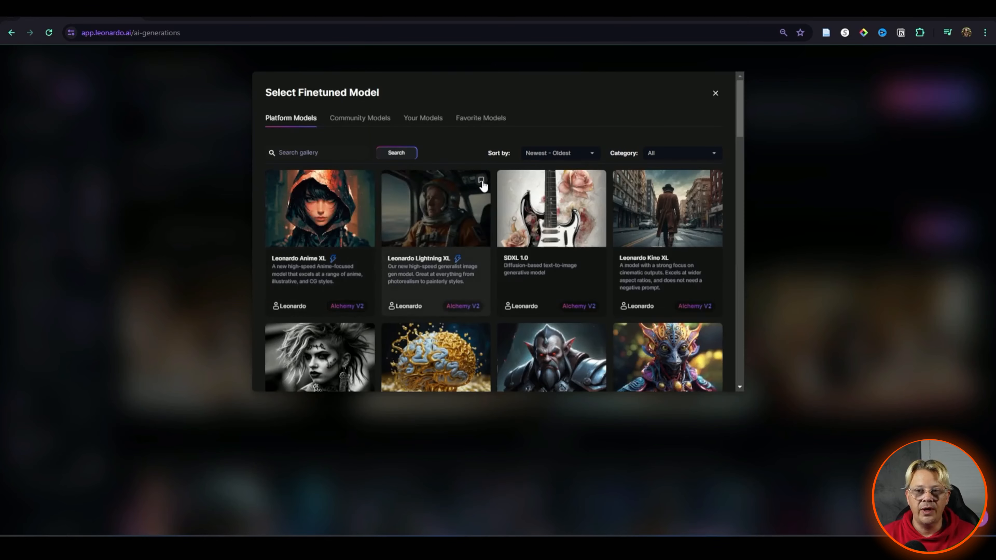
click(481, 181)
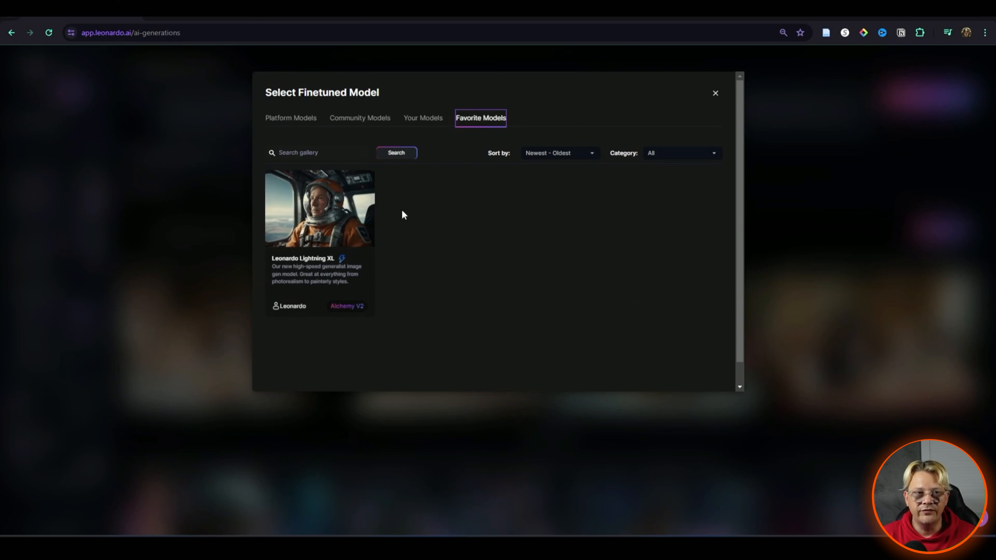
Step: Close the finetuned model browser and set the finetuned model to Absolute Reality v1.6
click(716, 93)
click(188, 157)
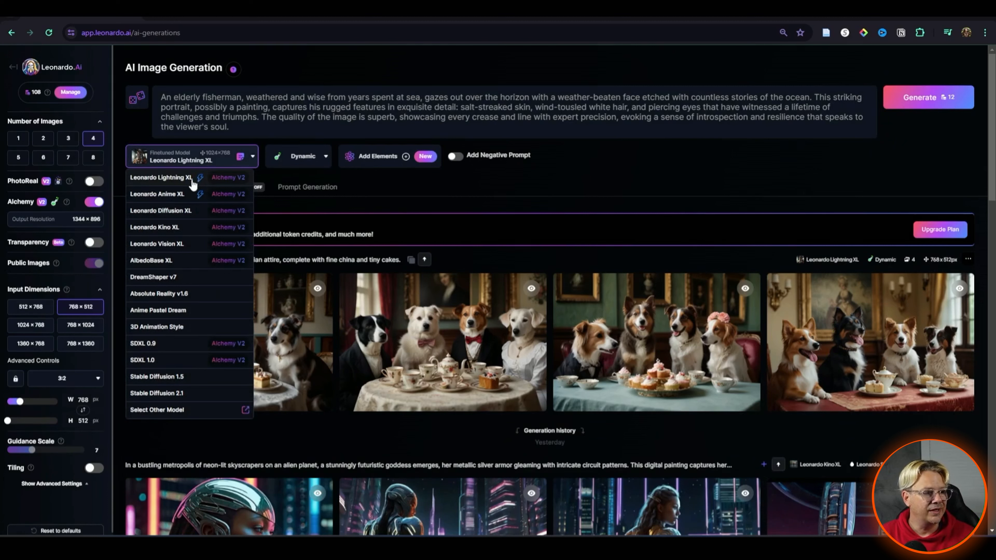
click(187, 298)
click(294, 159)
click(294, 160)
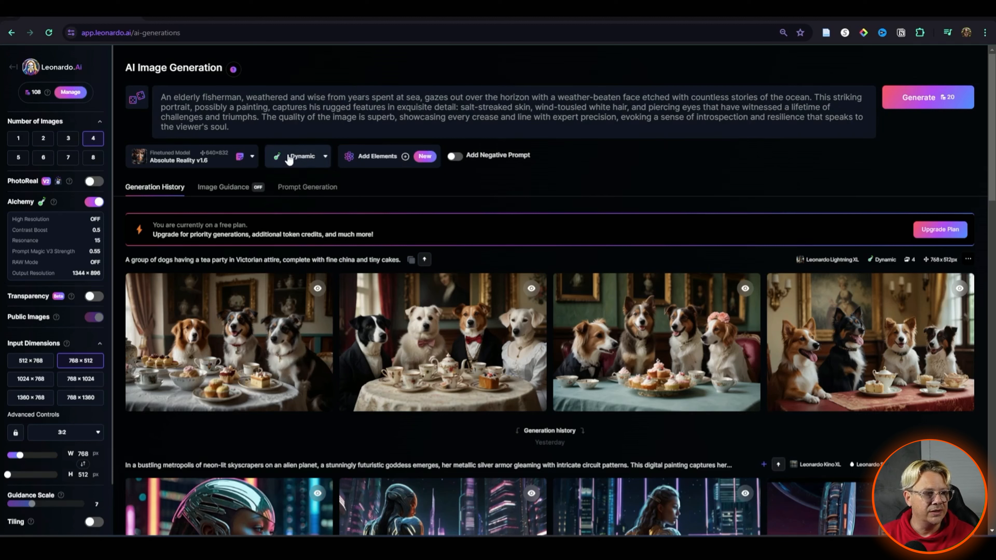
Step: Toggle Alchemy off and on to compare the token cost of a generation
mouse_move(53, 204)
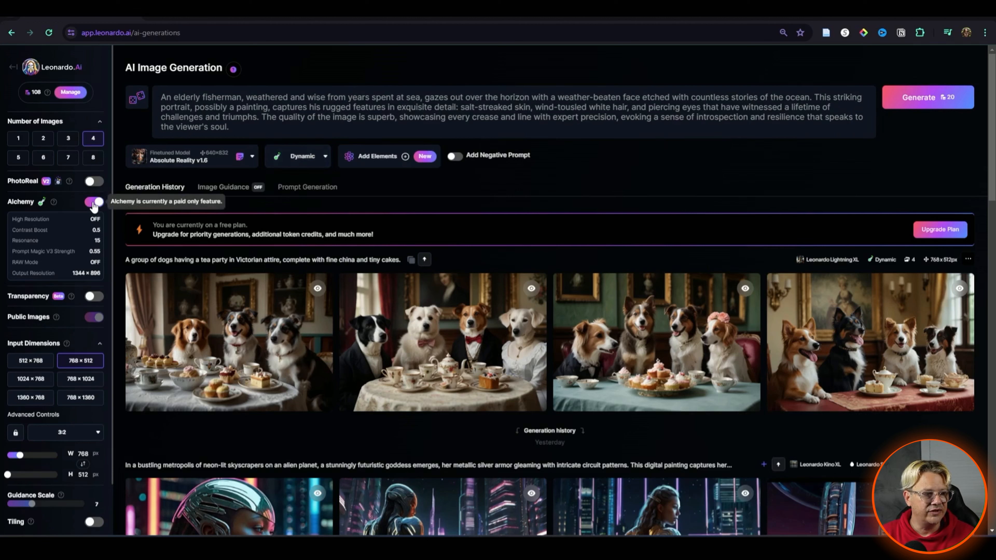
click(93, 203)
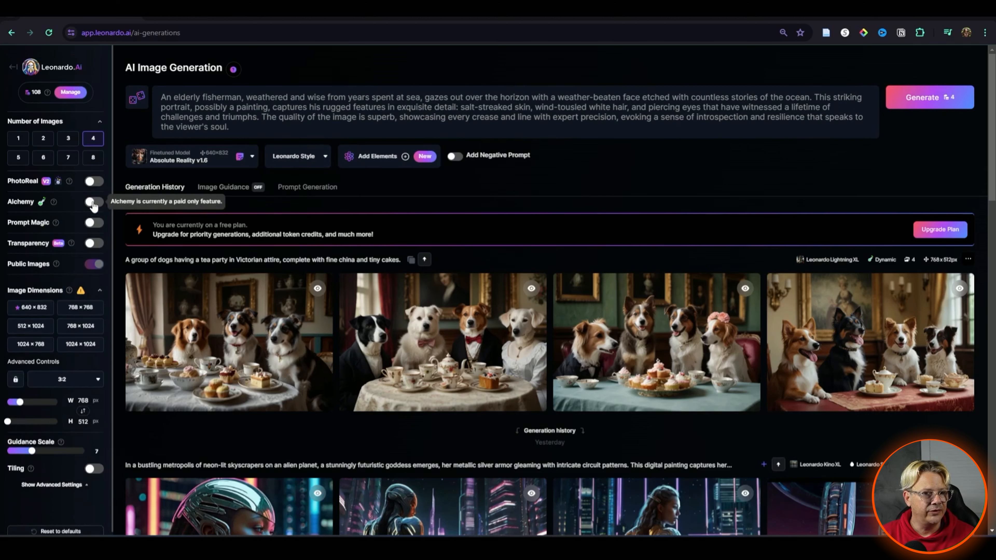
click(93, 203)
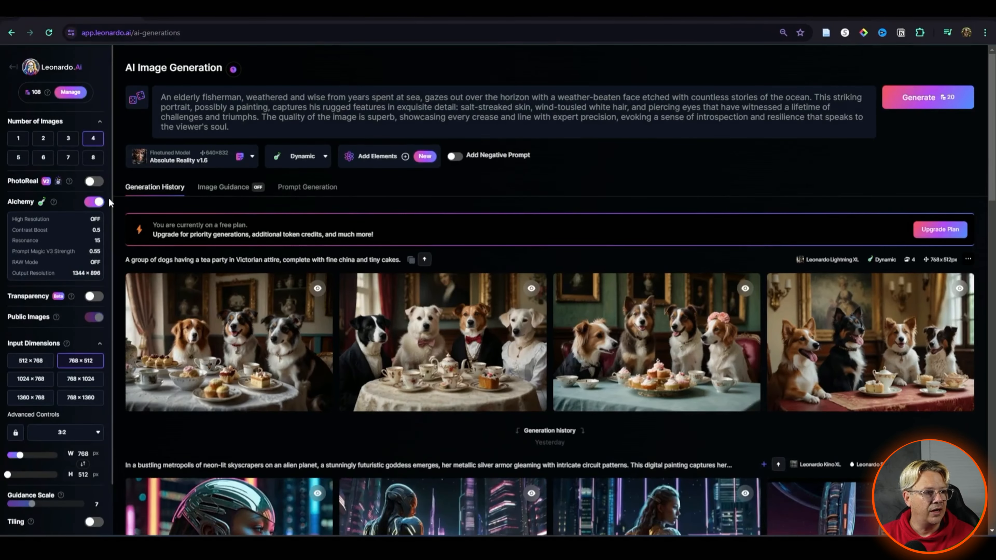
click(94, 203)
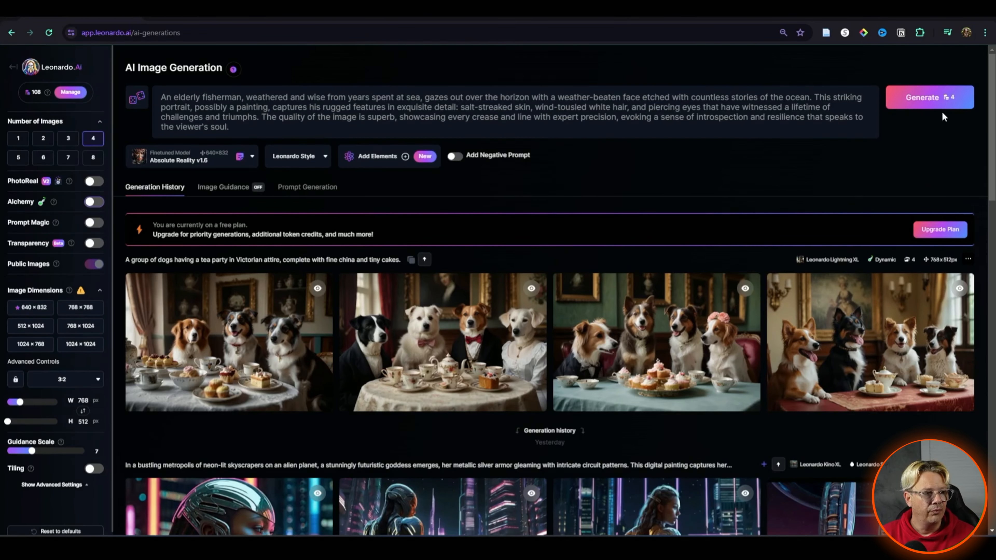
click(93, 201)
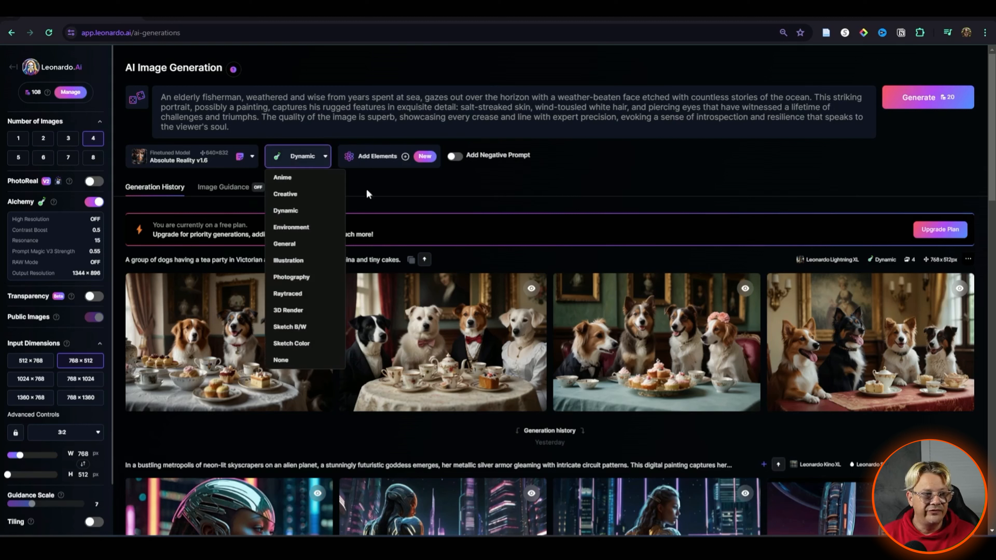
Step: Set the Alchemy style preset to Photography
click(387, 180)
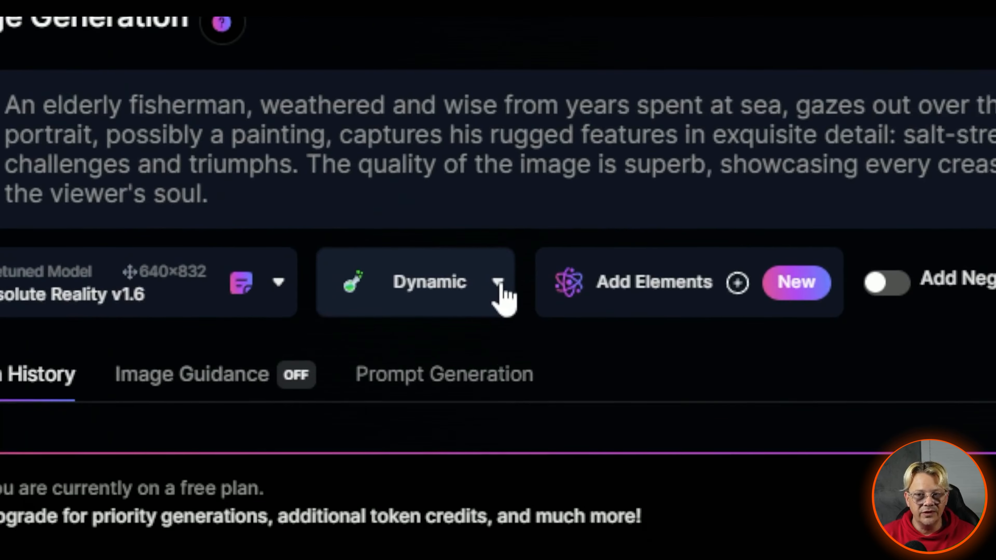
click(499, 283)
click(504, 296)
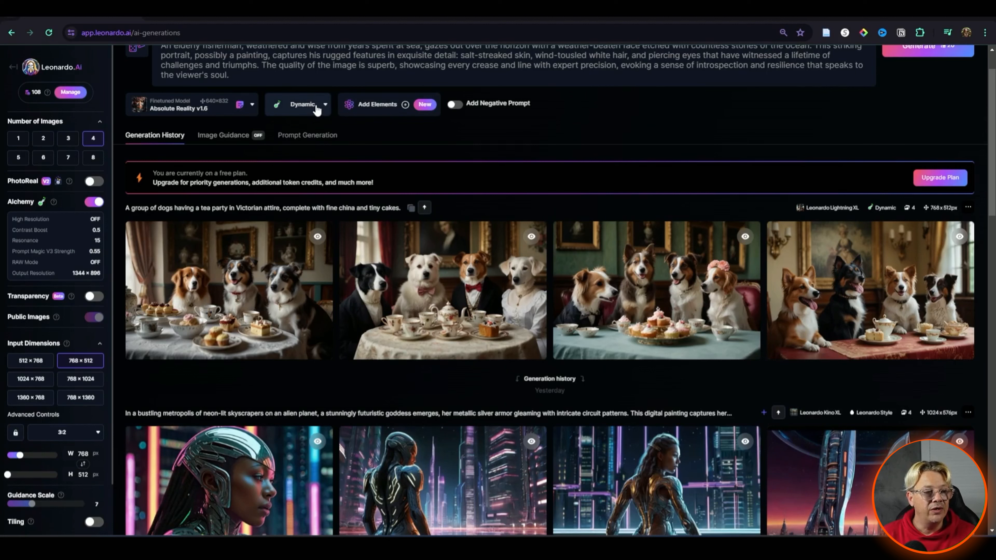
click(318, 111)
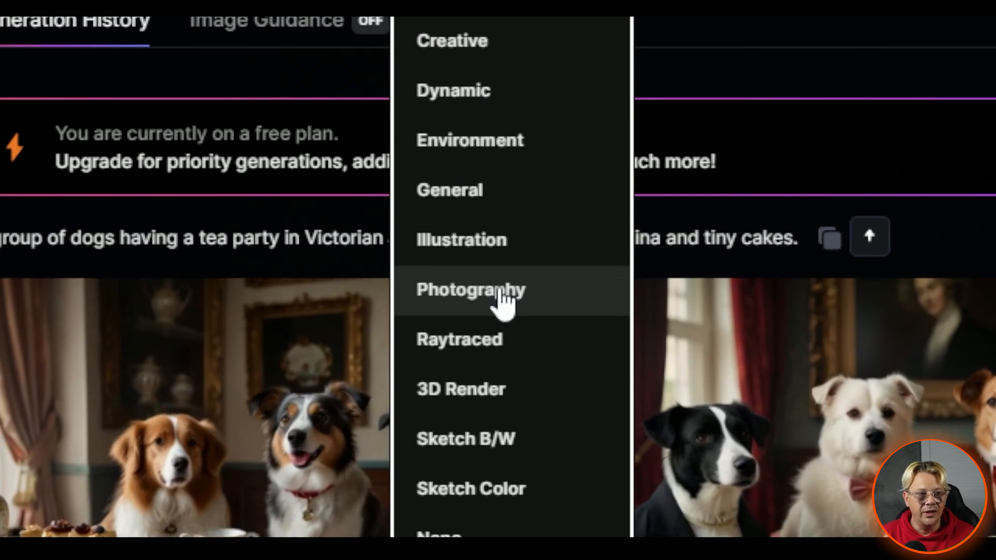
click(499, 291)
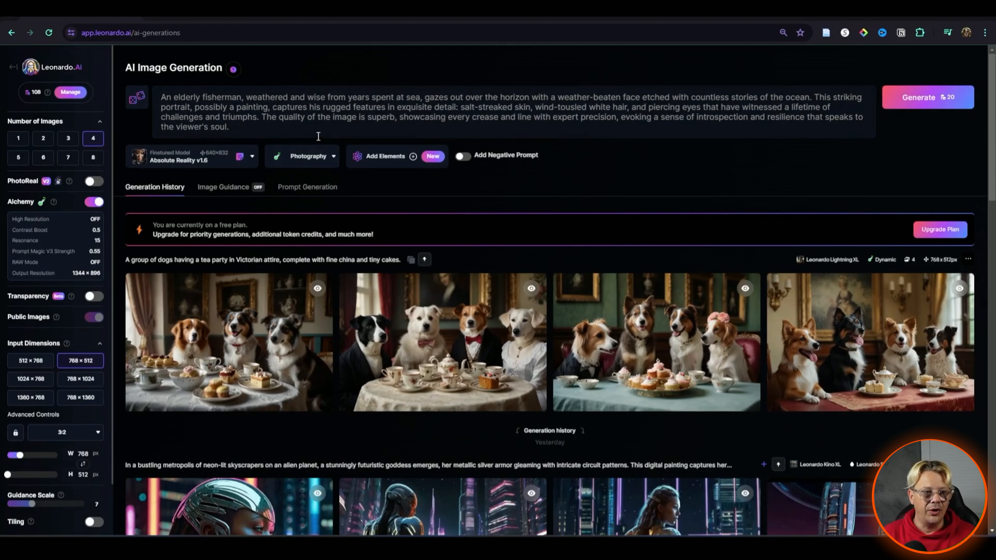
Step: Open the Elements library and look through the elements compatible with the selected model
click(390, 159)
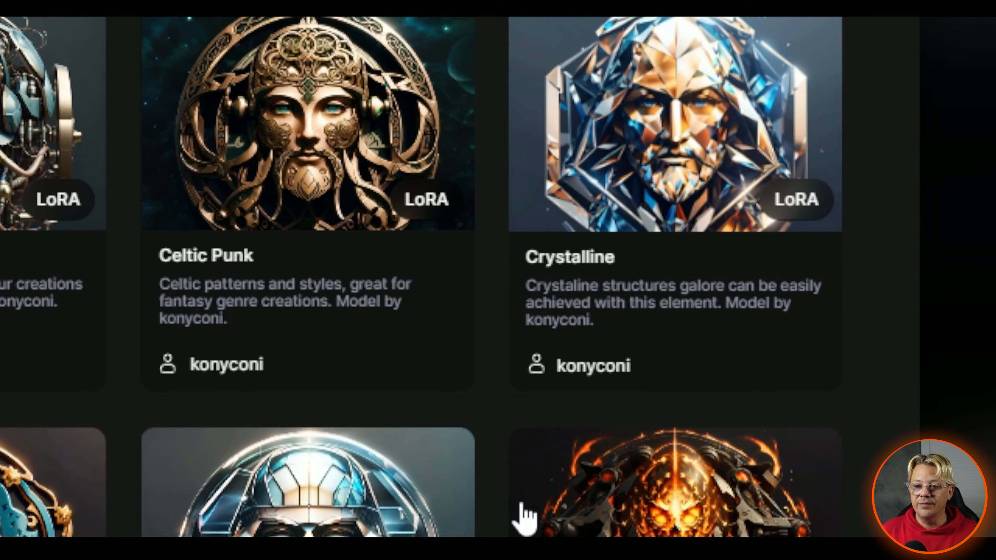
scroll(523, 515, down, 5)
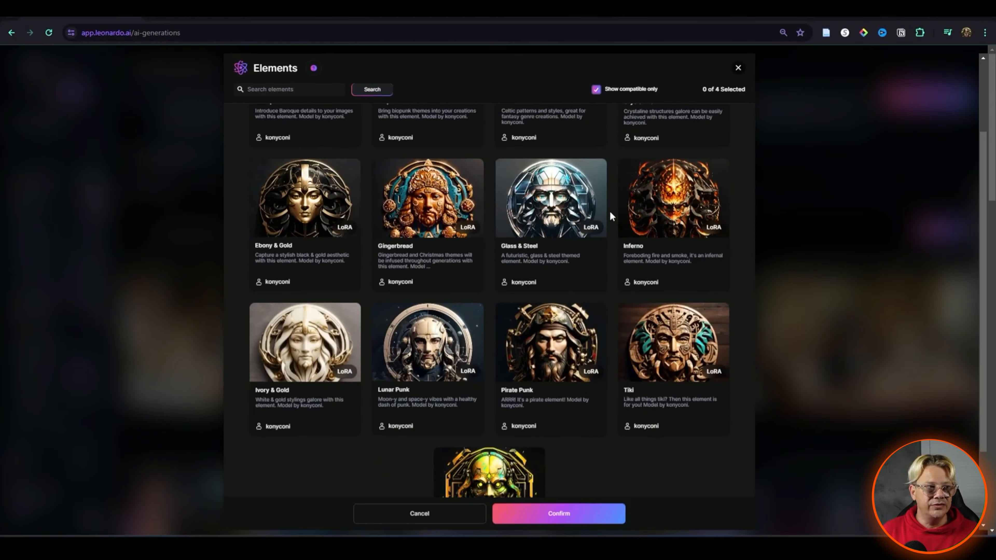
scroll(690, 161, up, 3)
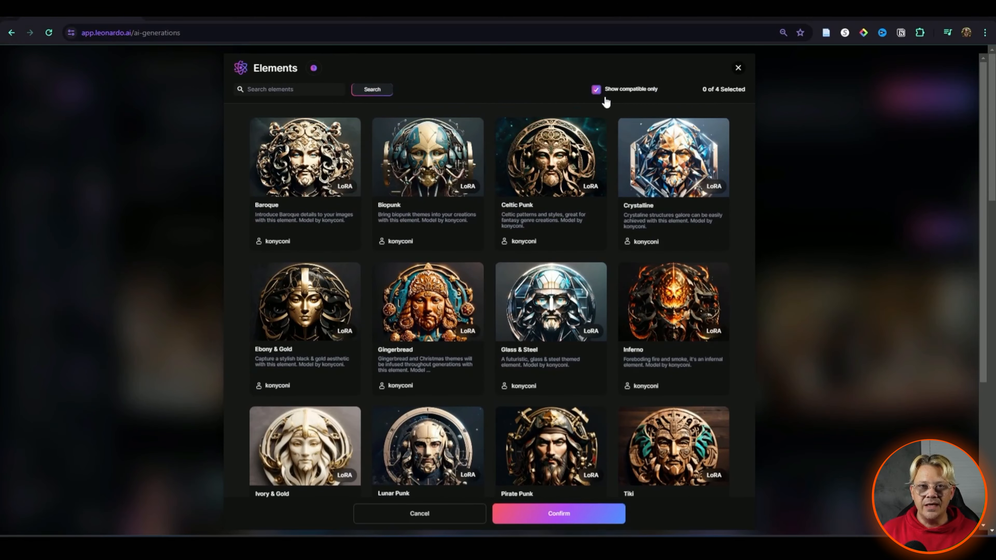
Step: Include incompatible elements in the list, examine their descriptions and recommended models, and close the library without adding any
click(597, 91)
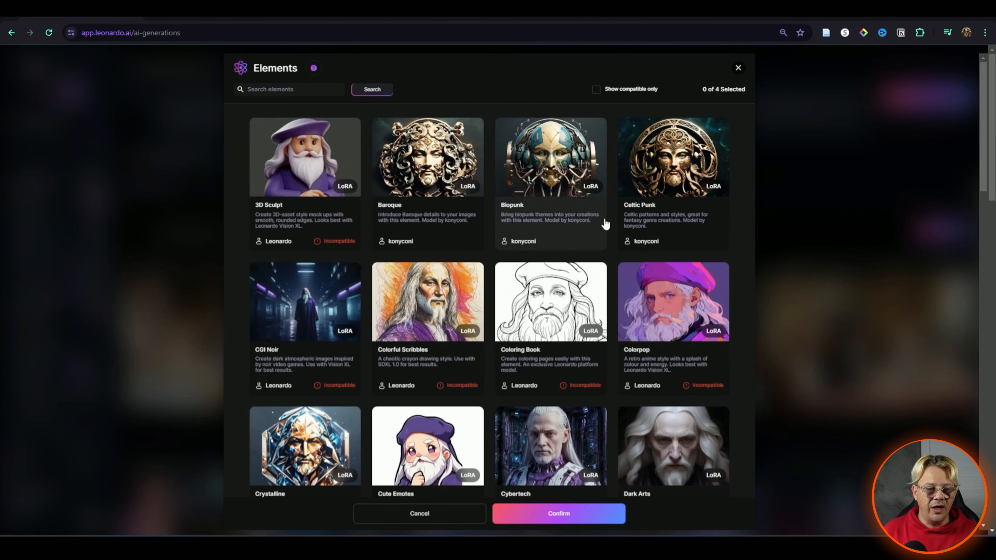
scroll(604, 223, down, 5)
scroll(606, 224, down, 8)
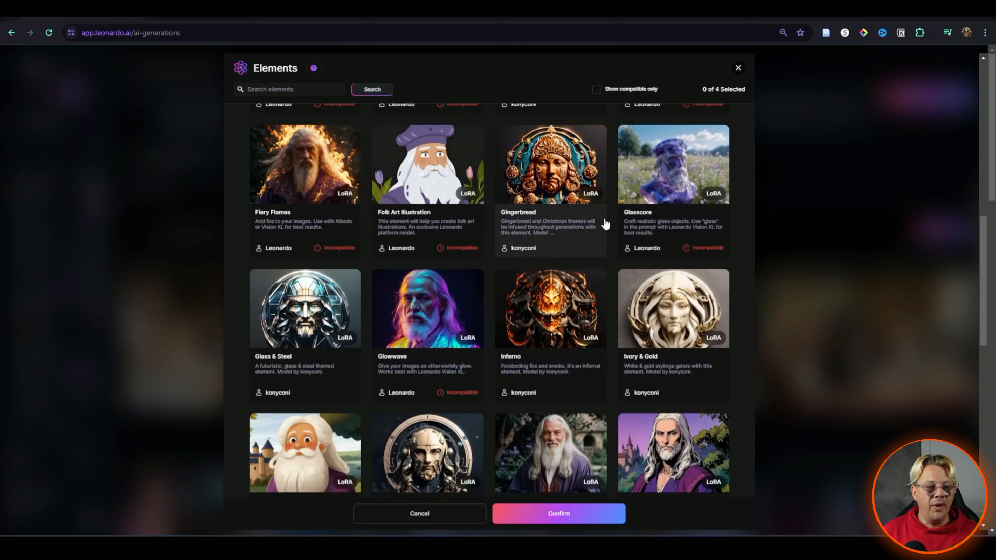
scroll(550, 235, up, 8)
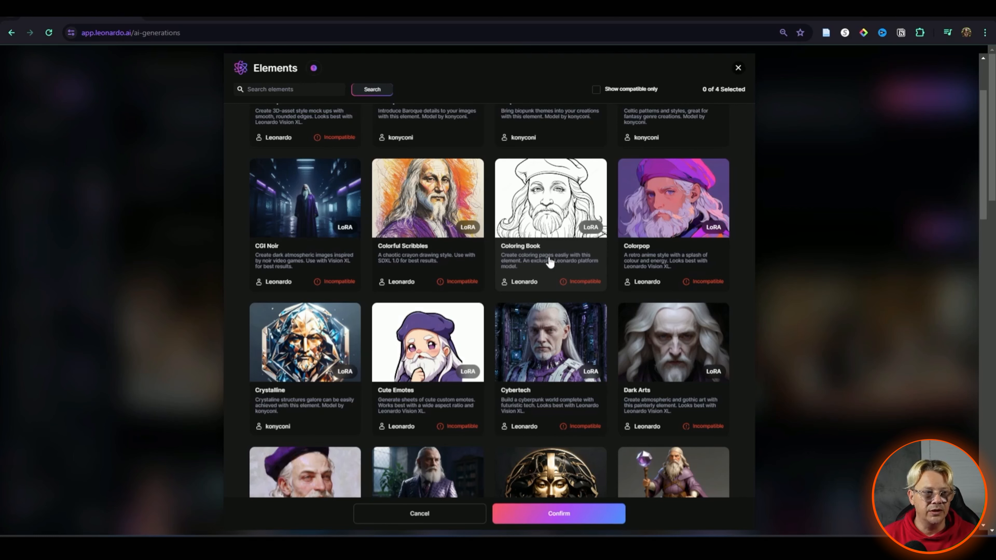
scroll(554, 257, up, 2)
scroll(556, 254, down, 6)
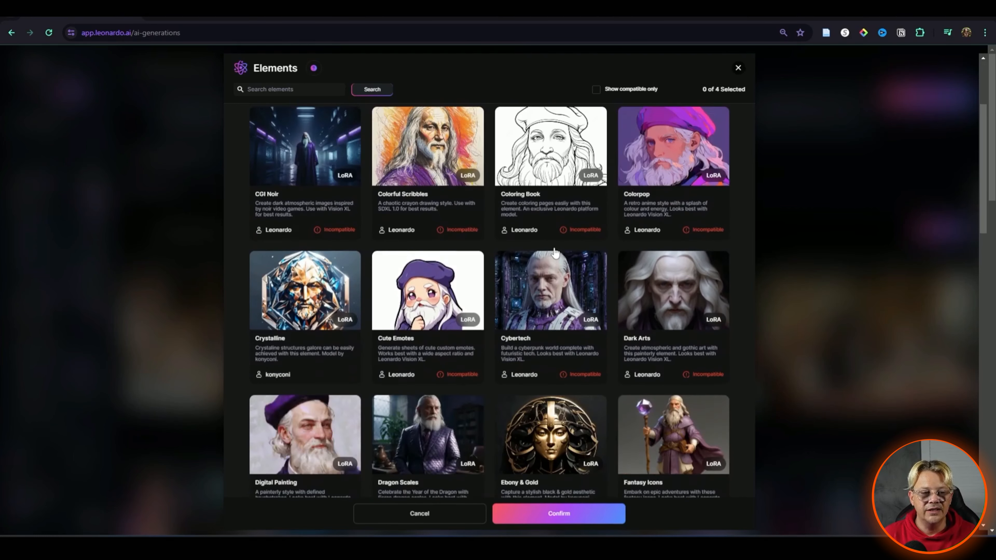
scroll(555, 253, down, 2)
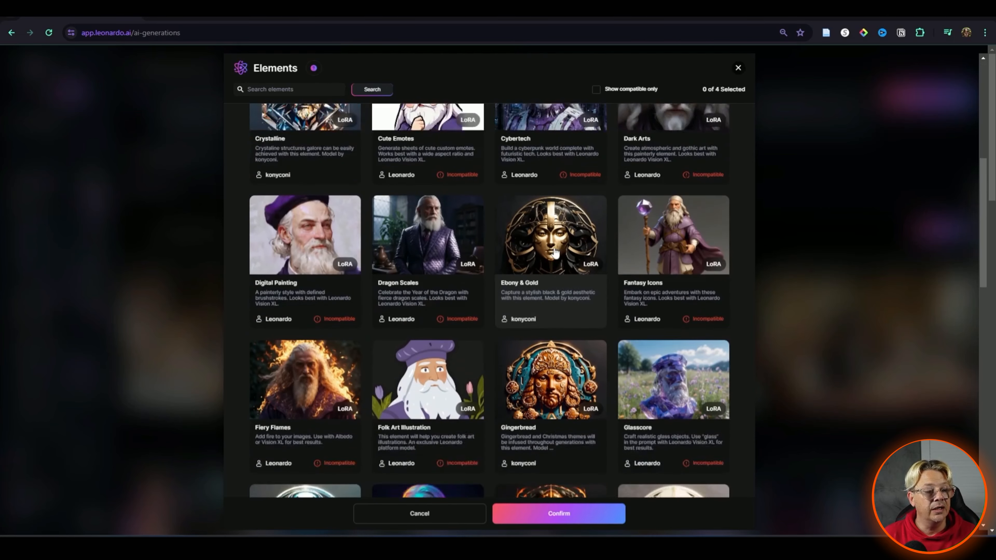
scroll(555, 254, up, 2)
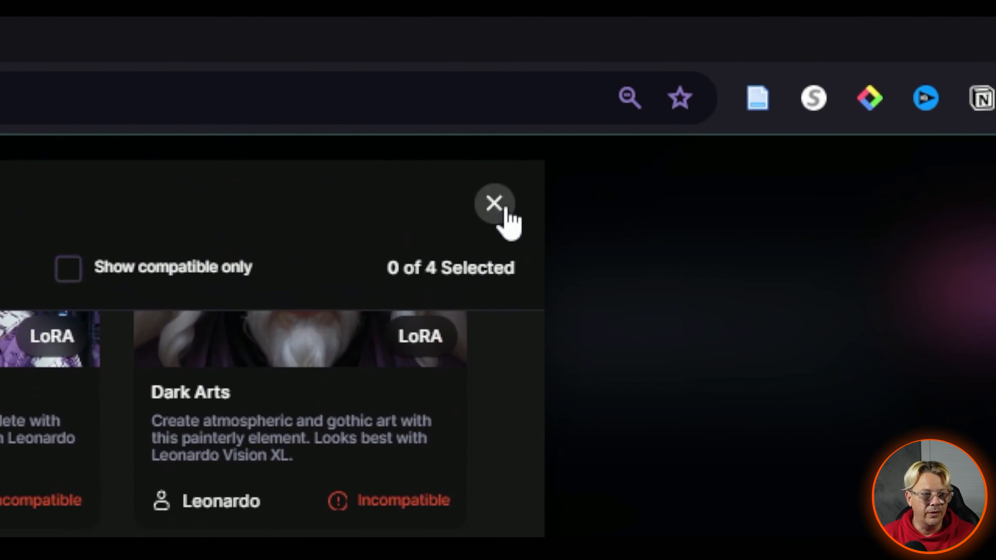
click(496, 205)
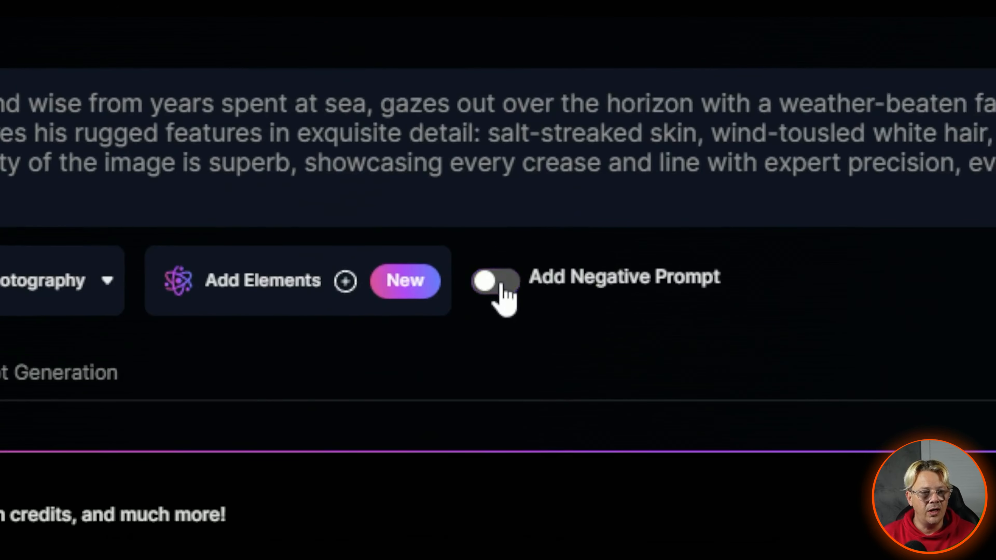
Step: Add the negative prompt "Ugly, Disfigured, cut off, extra fingers, deformed, extra limbs, cutoff, cropped, no head, fat, chubby, puffy, weird teeth, bad anatomy"
click(503, 287)
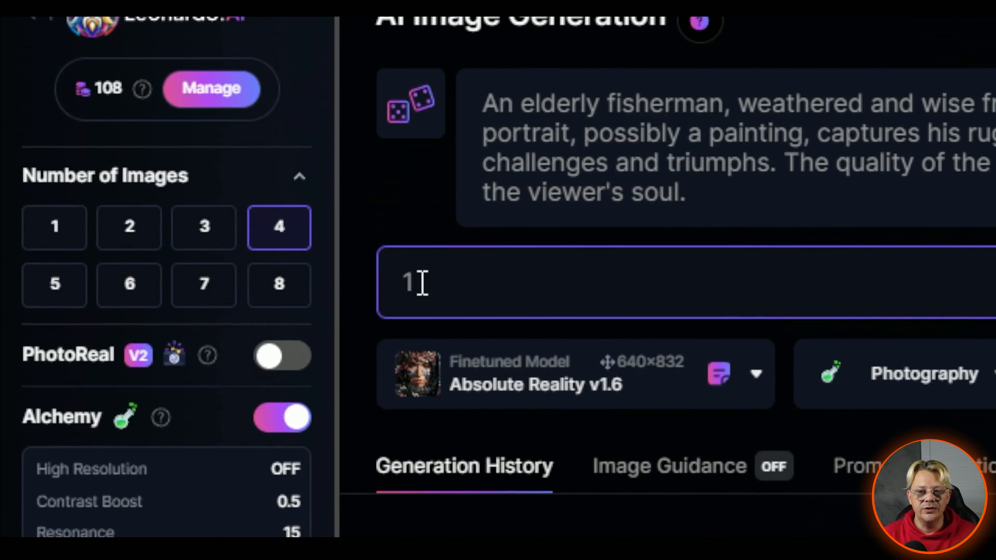
drag(422, 282, 391, 281)
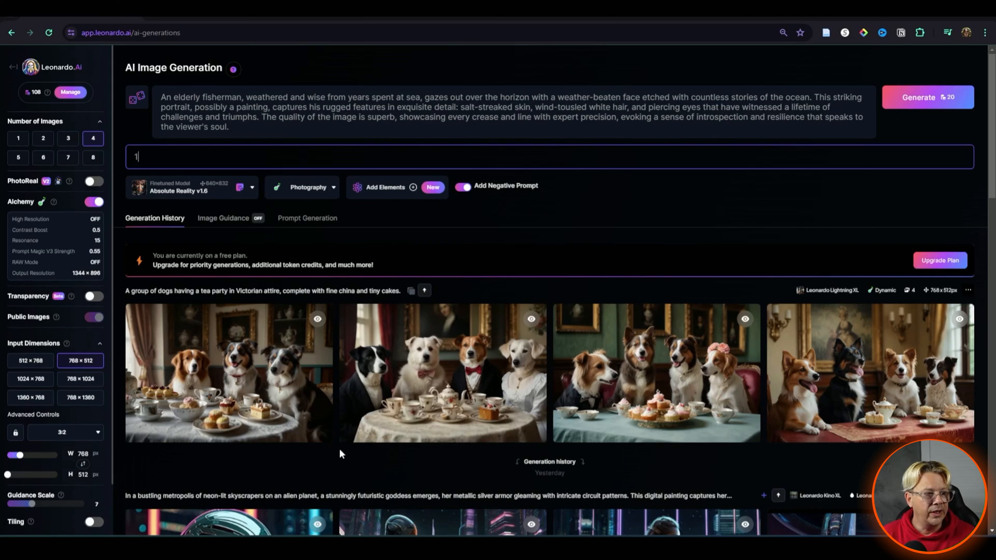
drag(150, 155, 117, 155)
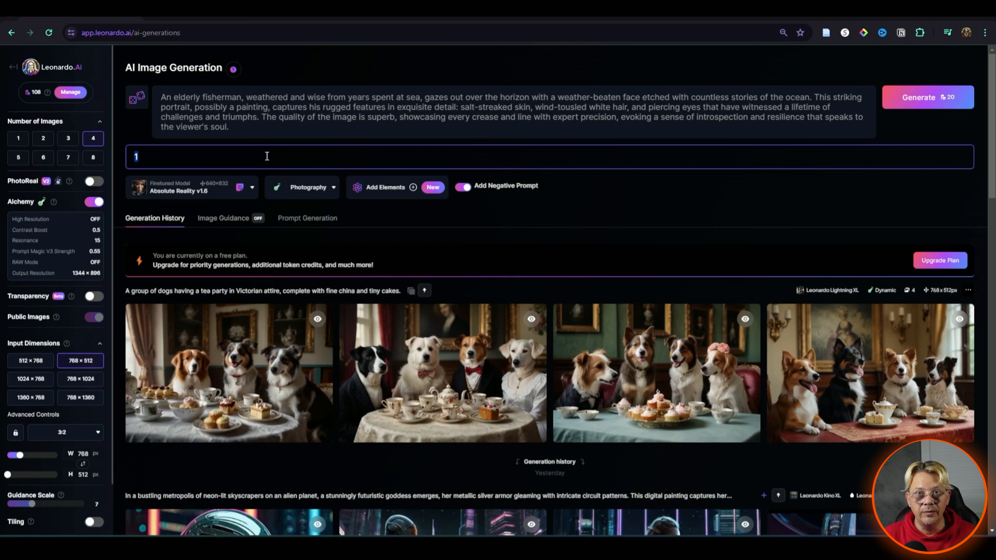
text(Ugly, Disfigured, cut off, extra fingers, deformed, extra limbs, cutoff, cropped, no head, fat, chubby, puffy, weird teeth, bad anatomy)
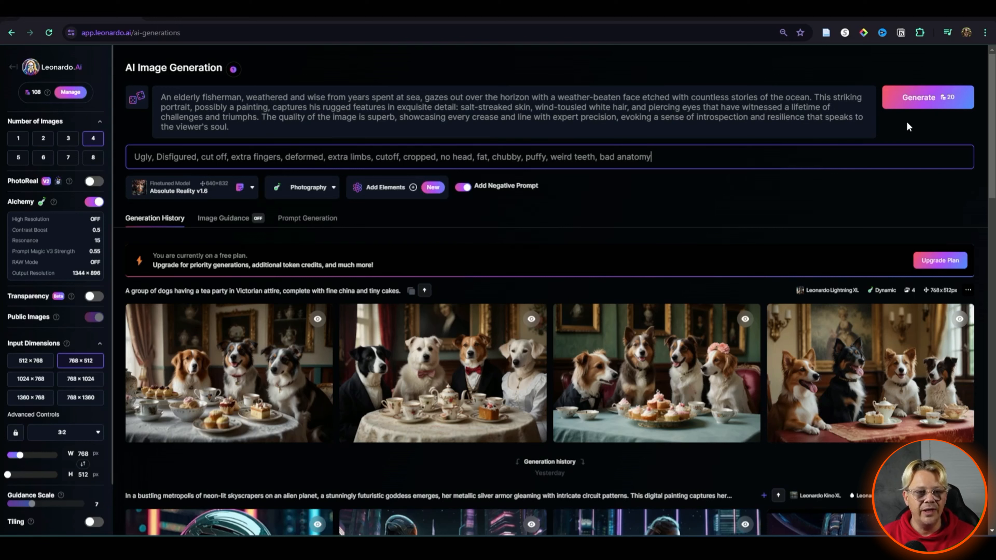
Step: Check the cost without Alchemy, turn it back on, and generate four elderly fisherman images with the Dynamic style
click(94, 203)
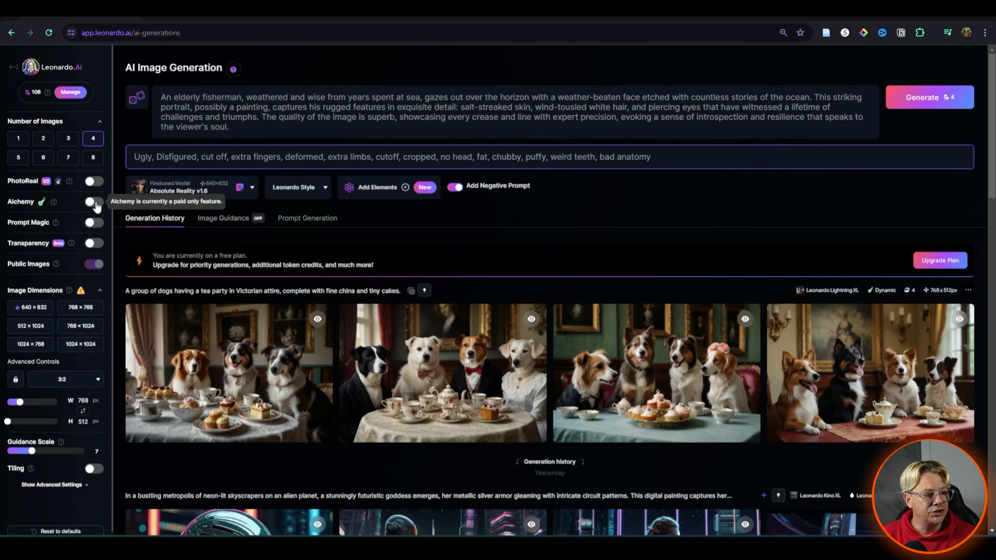
click(94, 202)
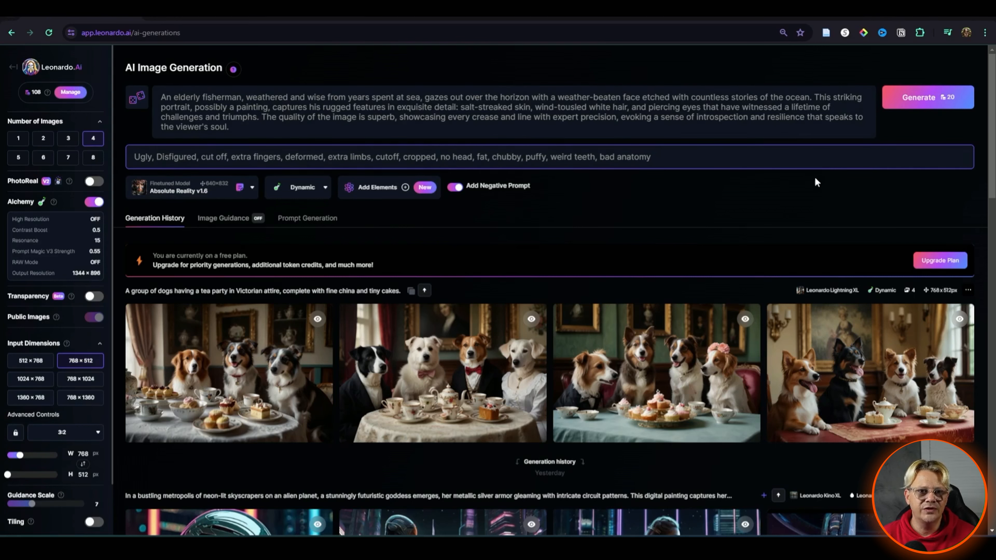
click(919, 99)
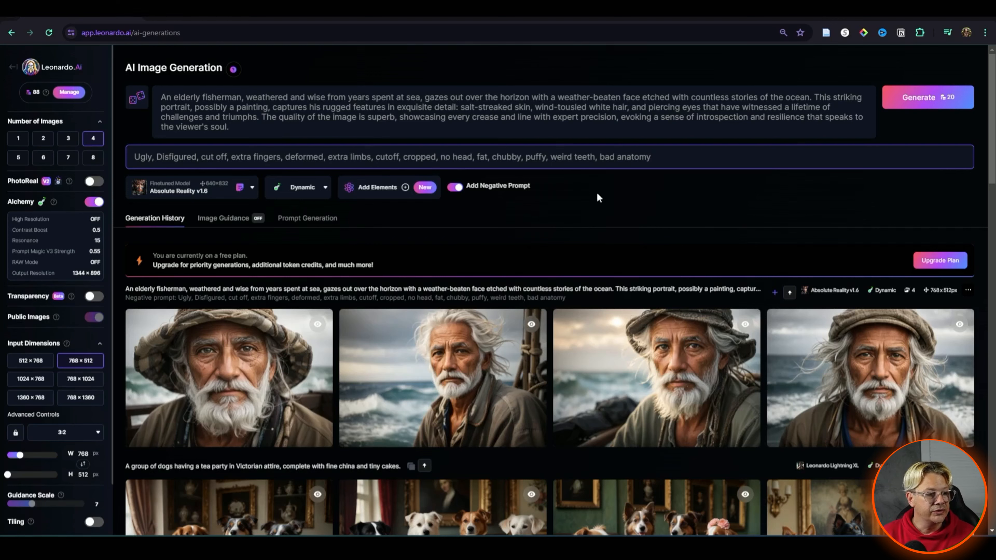
Step: View the four generated fisherman portraits enlarged one after another, then close the viewer
click(239, 363)
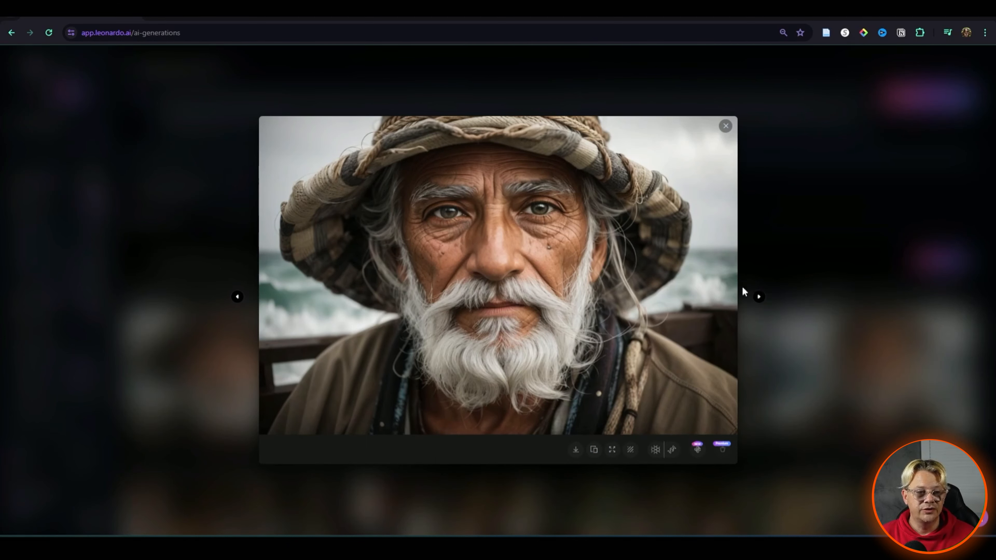
click(760, 298)
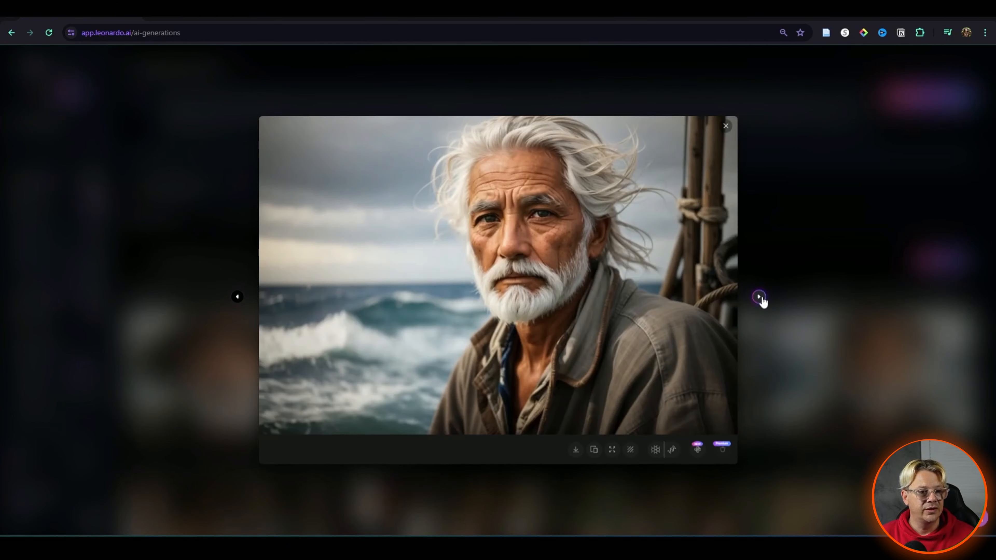
click(759, 297)
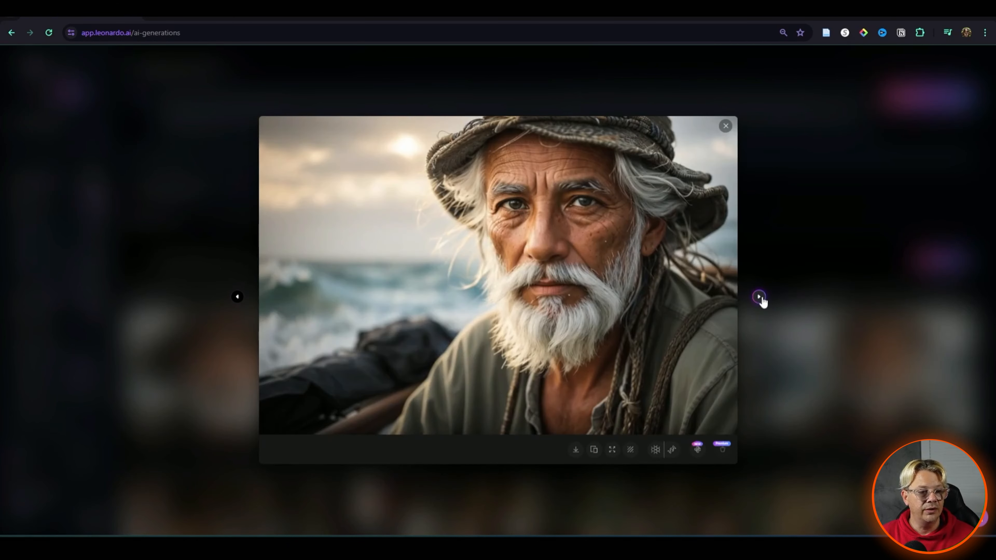
click(759, 298)
click(760, 298)
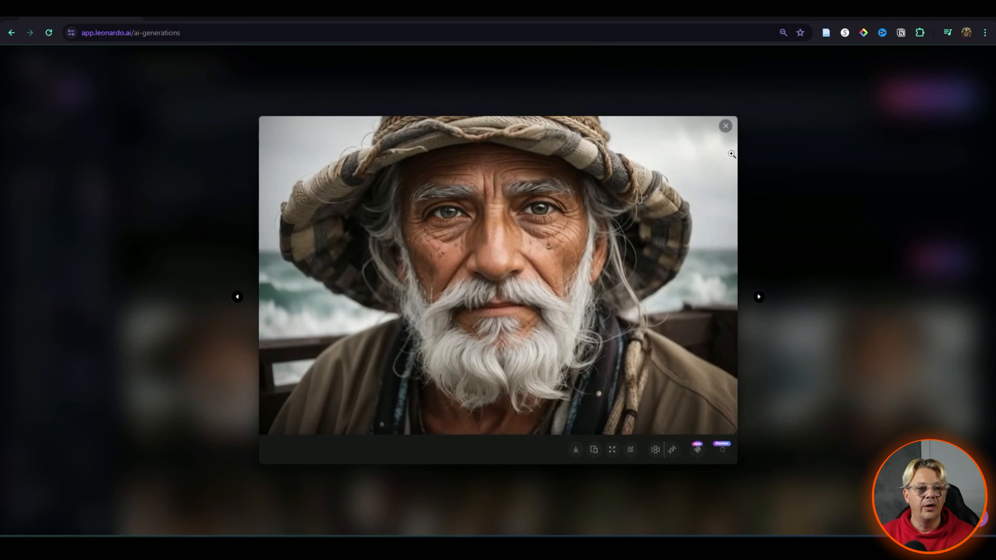
click(725, 125)
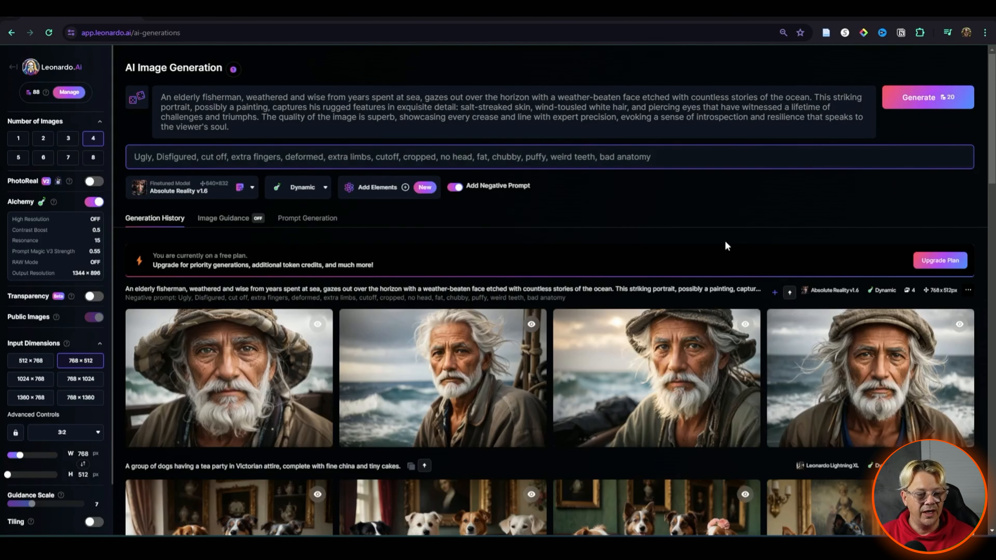
Step: Turn Alchemy off, read the image dimensions notice, and select the model's recommended 640 × 832 size
mouse_move(626, 340)
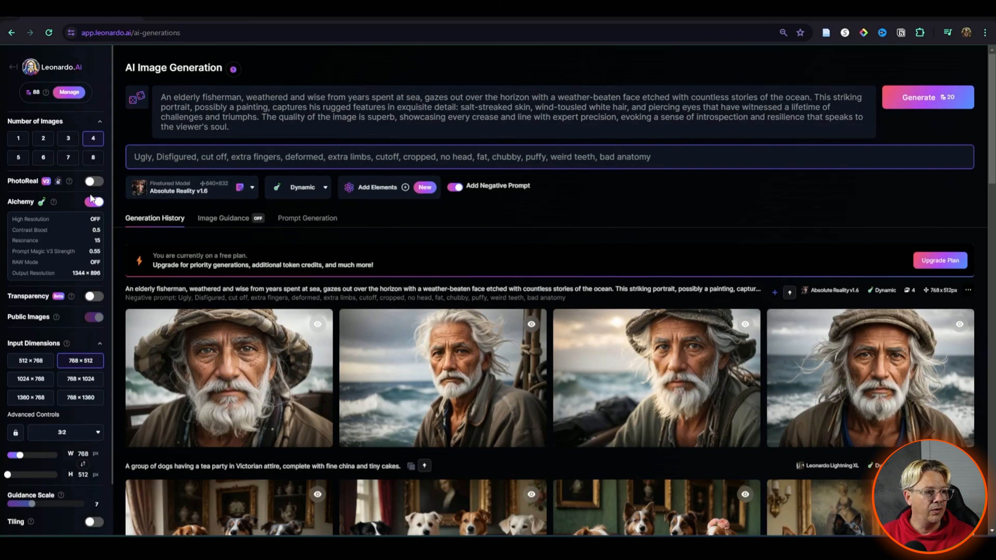
click(96, 206)
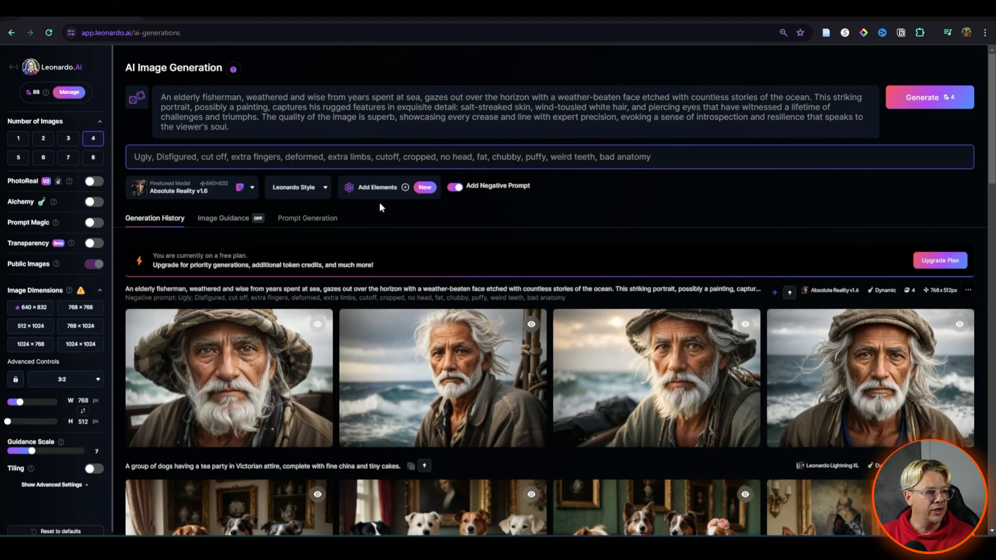
mouse_move(80, 293)
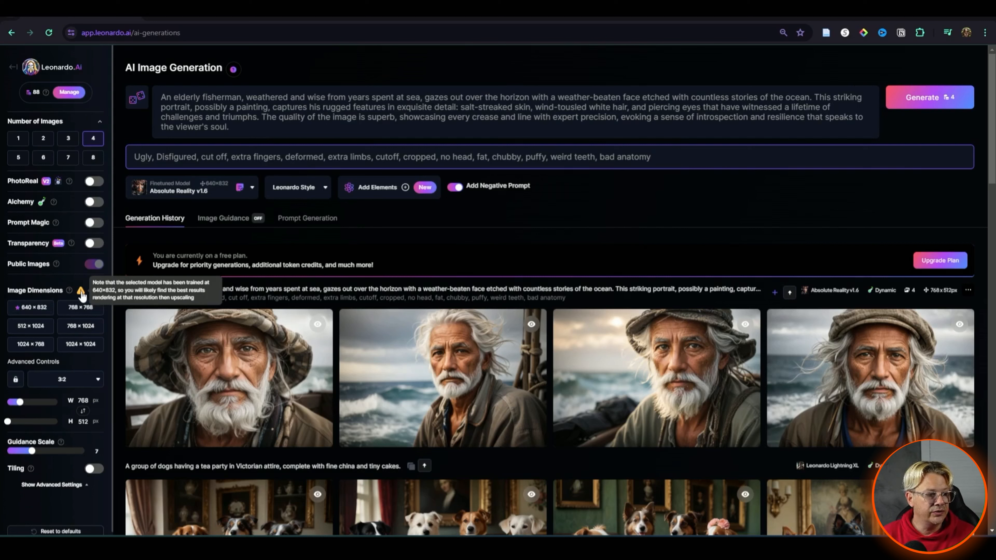
click(33, 310)
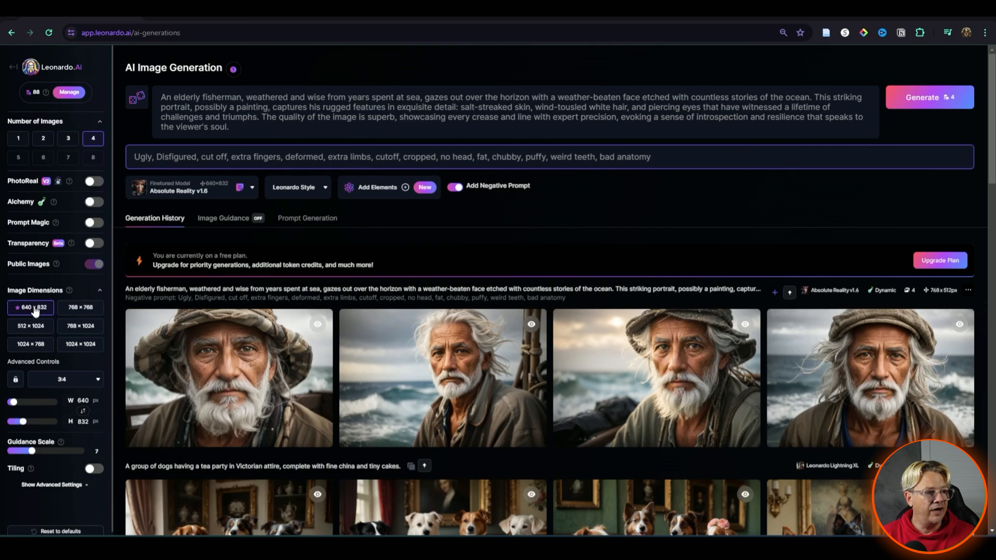
Step: Check the output resolution with Alchemy on, turn it off again, and generate four fisherman images at 640 × 832
click(94, 203)
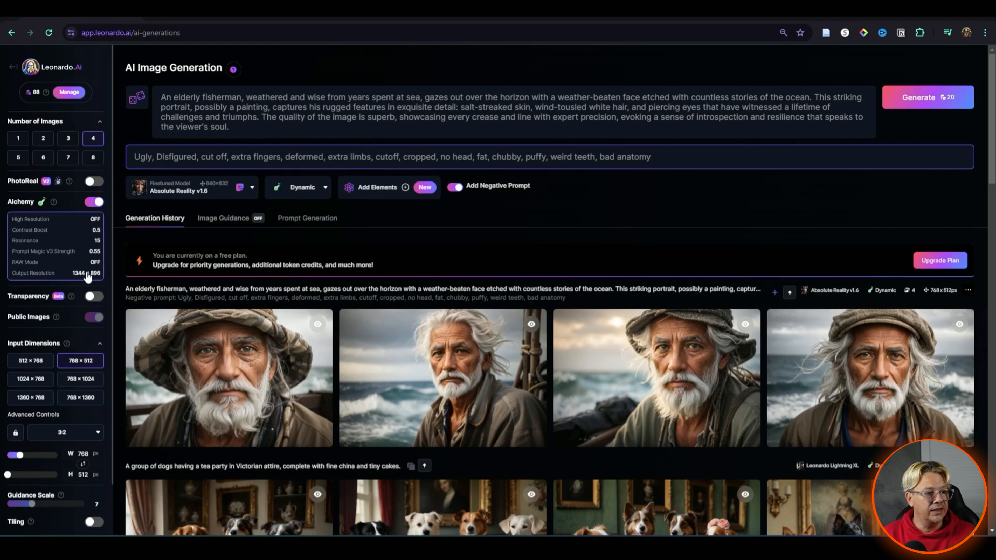
click(95, 201)
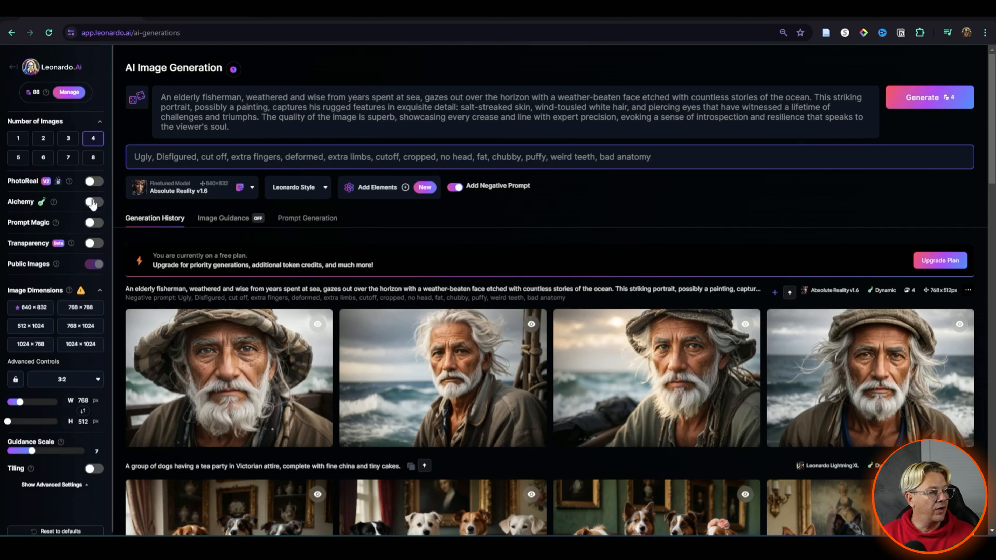
click(29, 308)
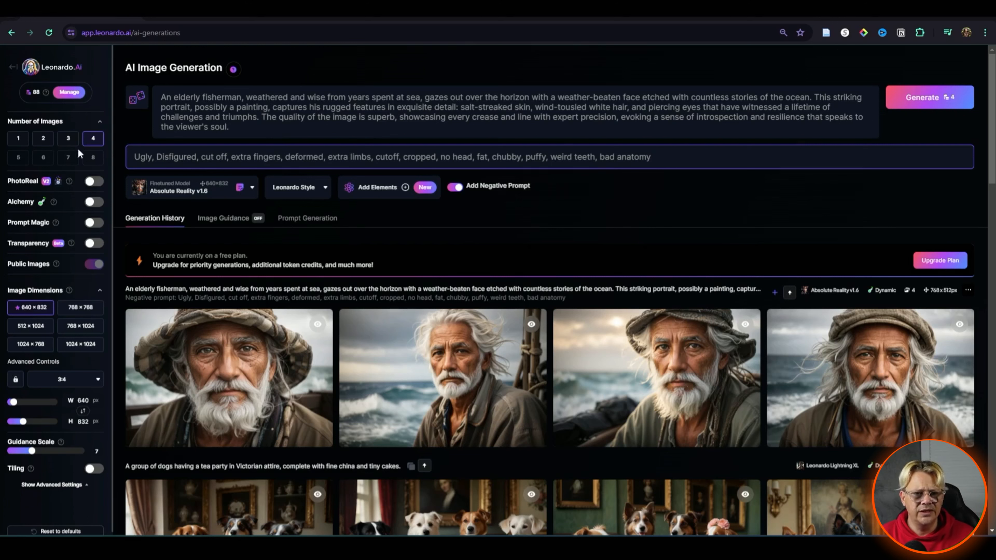
click(945, 111)
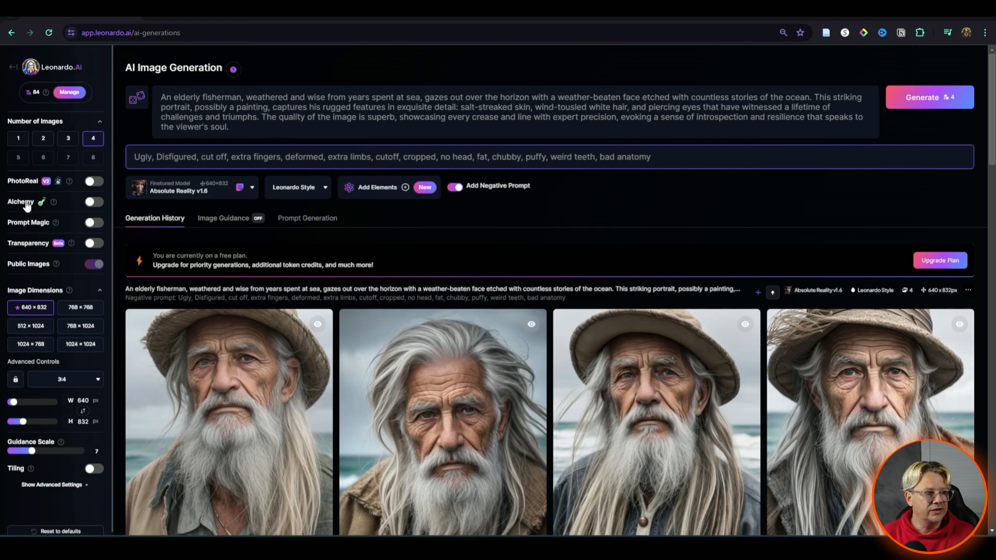
Step: Compare the fisherman sets made with and without Alchemy, view the non-Alchemy portraits enlarged one after another, and close the viewer
mouse_move(55, 207)
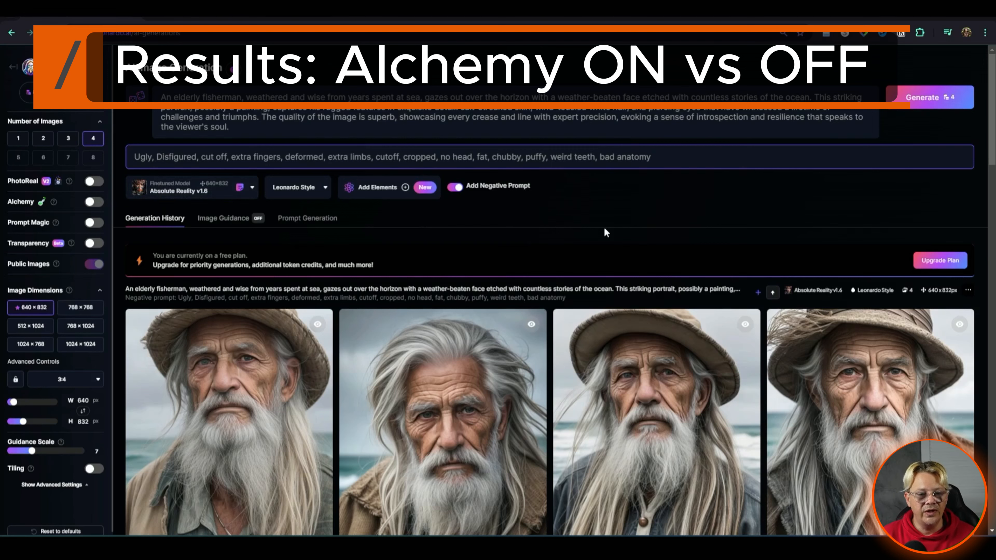
scroll(605, 228, down, 5)
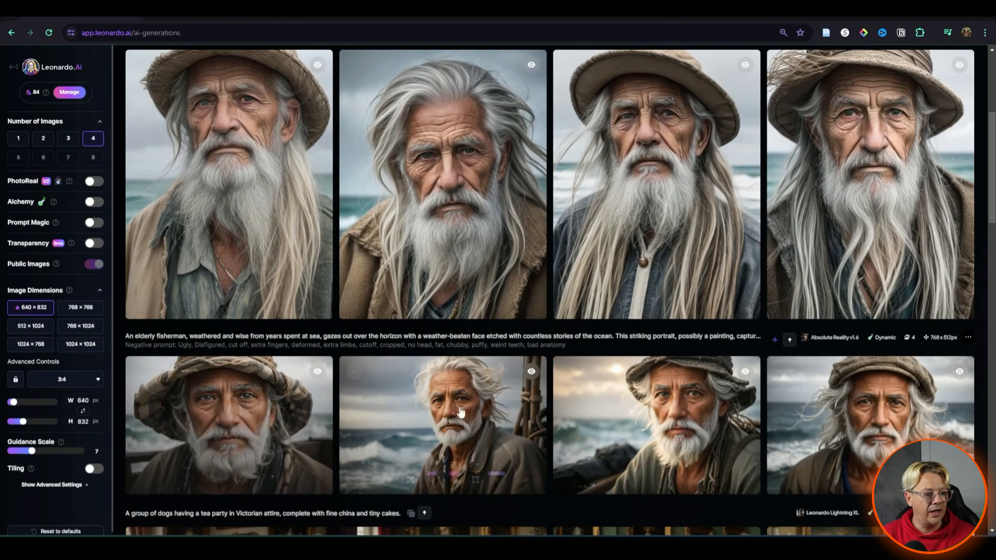
mouse_move(245, 442)
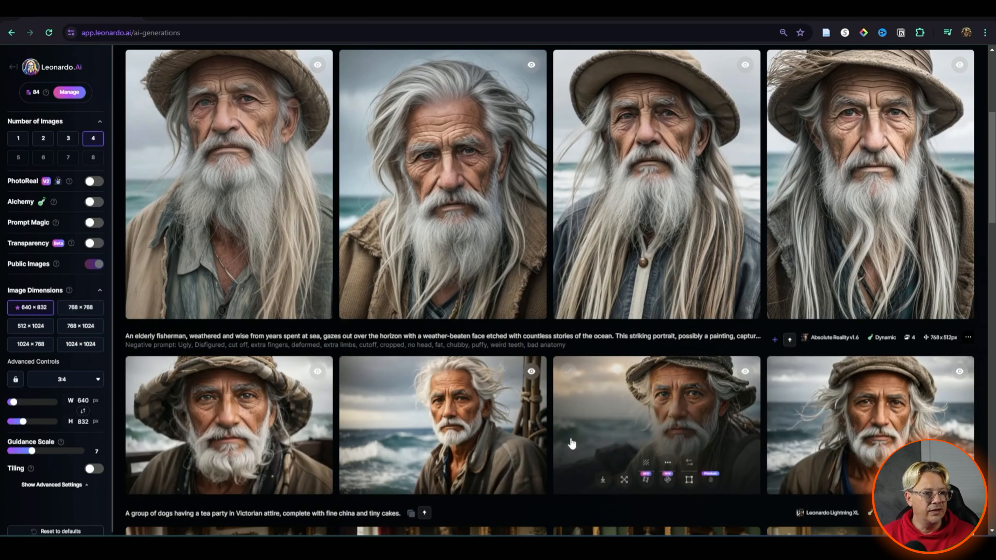
scroll(567, 439, up, 1)
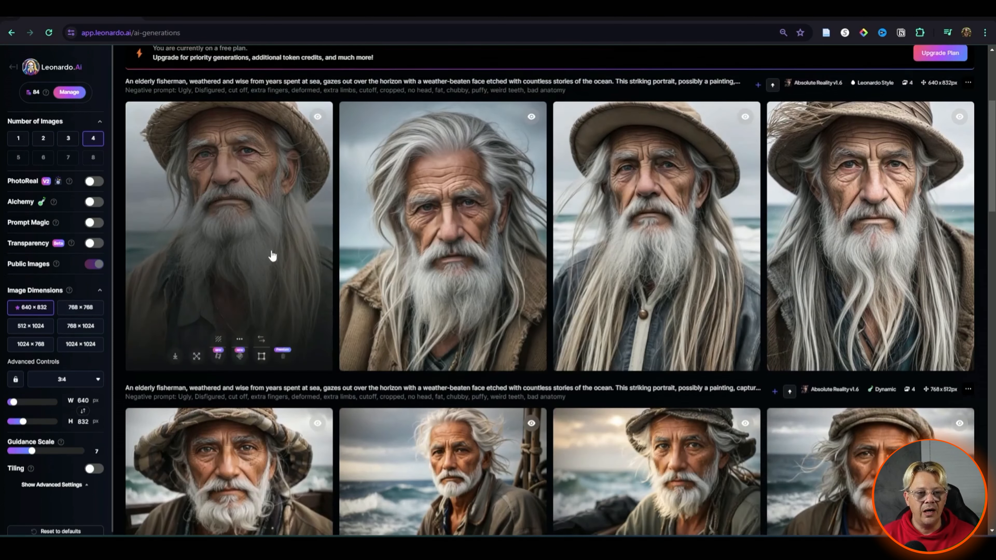
click(225, 282)
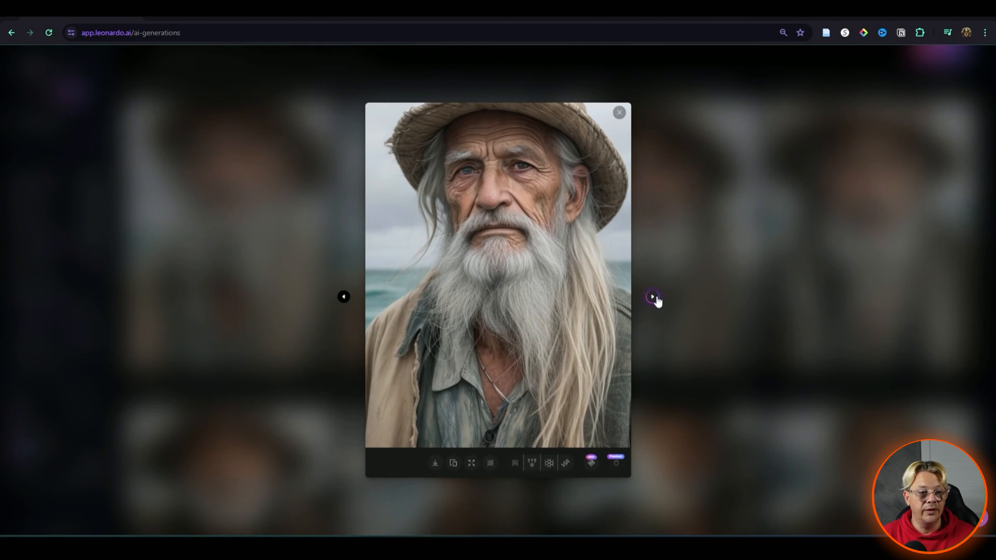
click(653, 298)
click(652, 297)
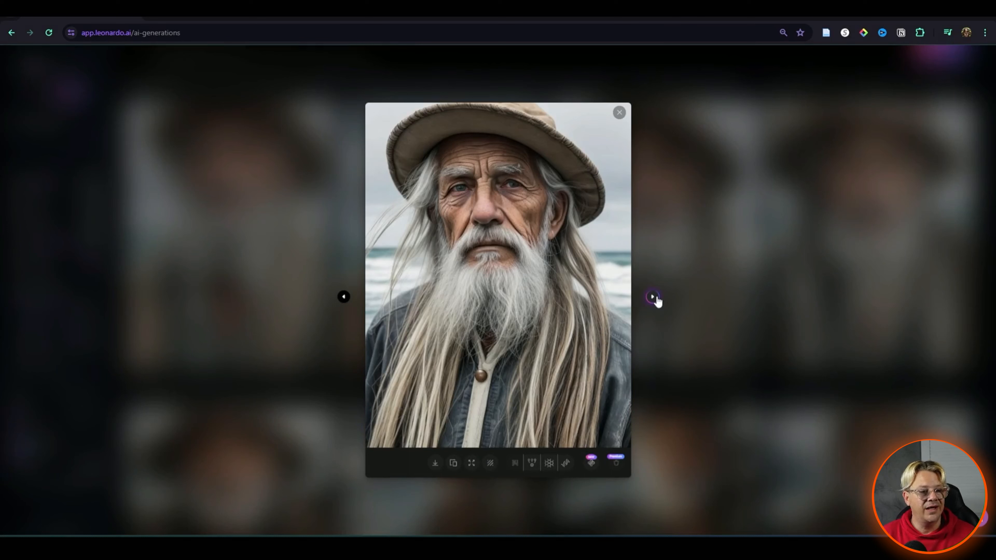
click(653, 300)
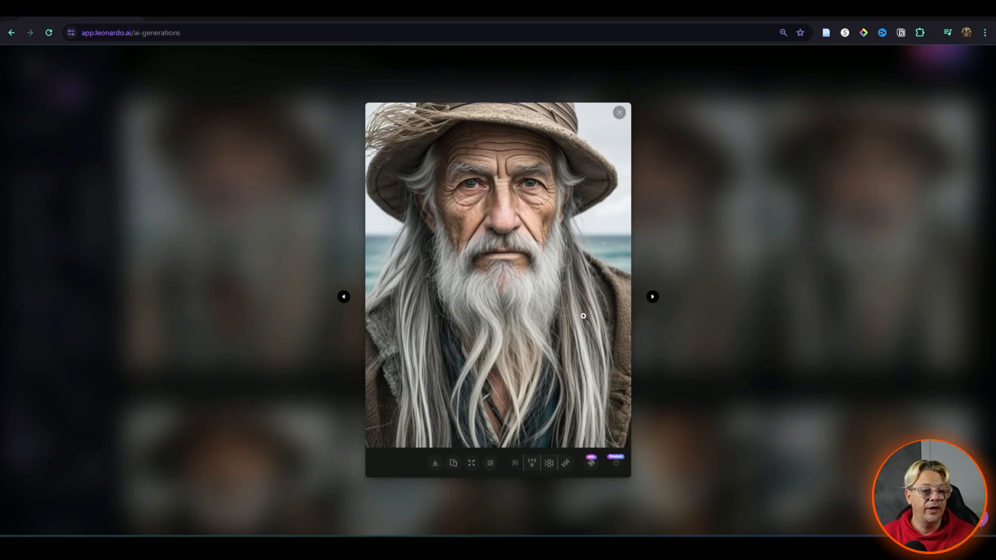
scroll(416, 331, up, 3)
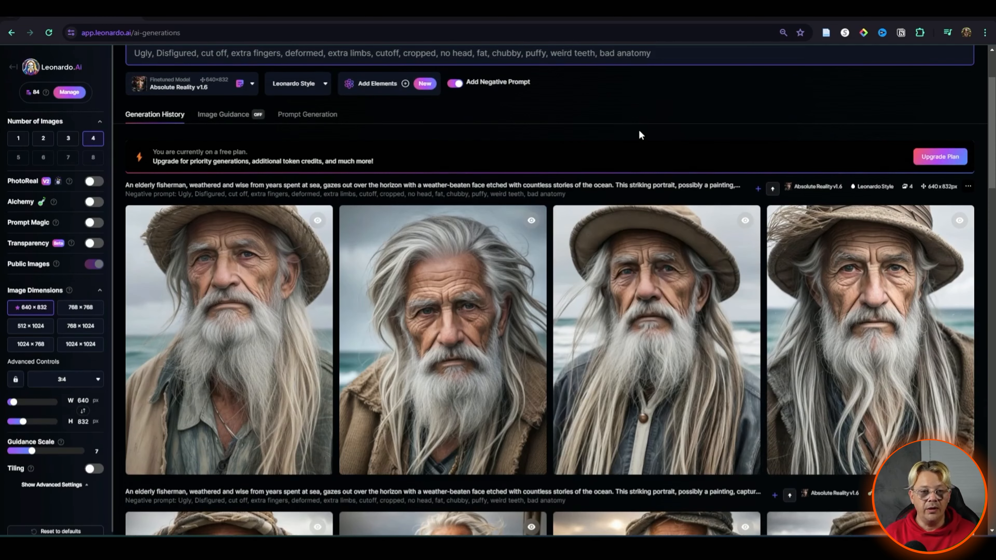
scroll(640, 131, up, 3)
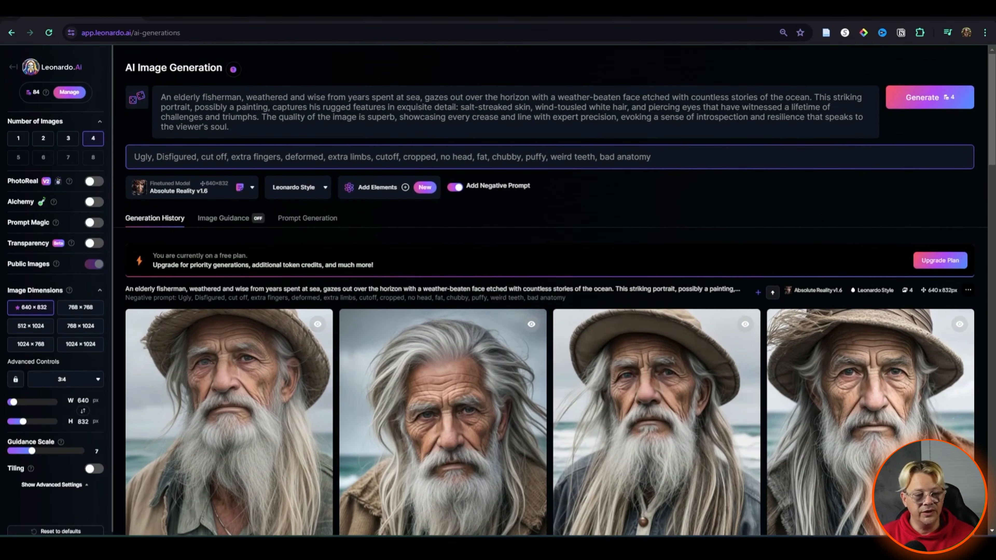
Step: View the Alchemy fisherman portraits enlarged again for comparison and close the viewer
scroll(738, 156, down, 3)
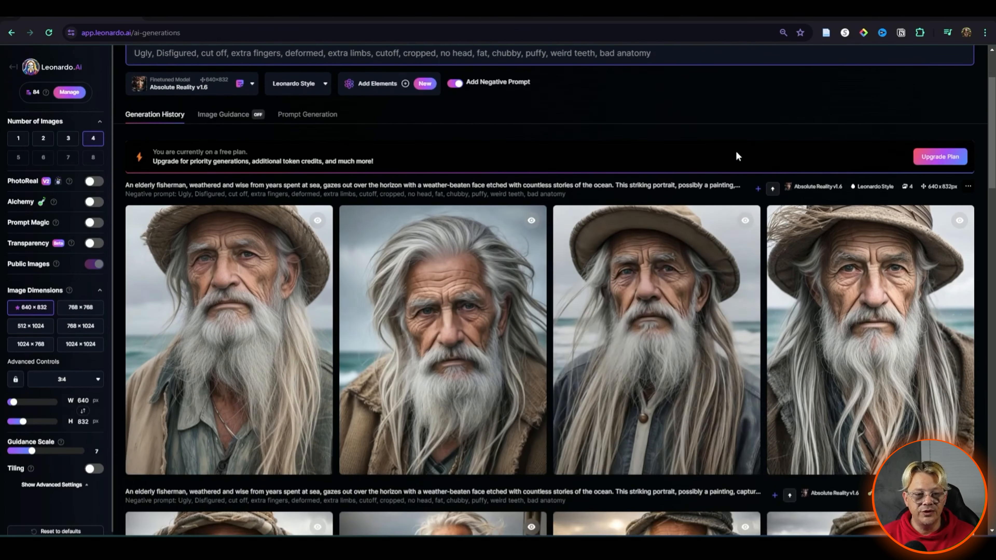
click(554, 466)
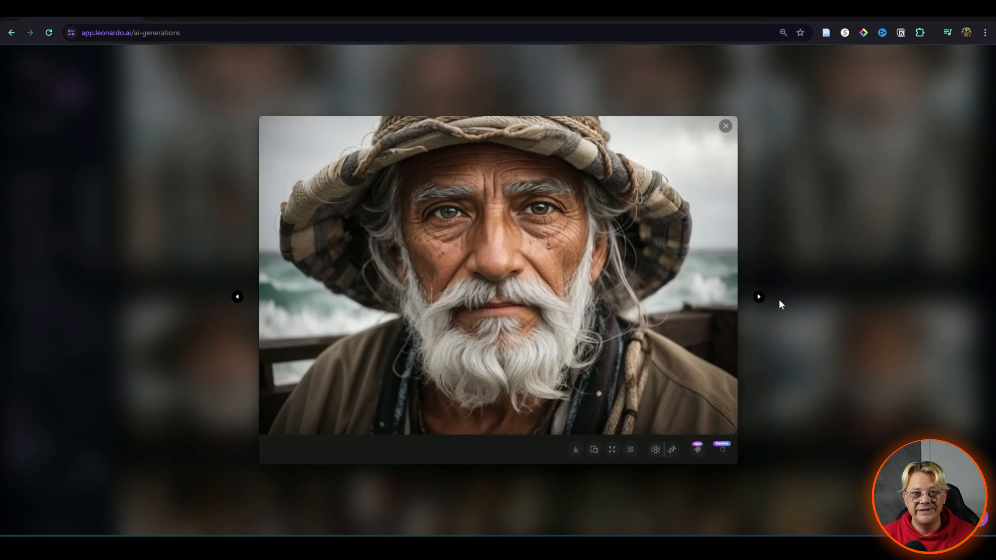
click(759, 298)
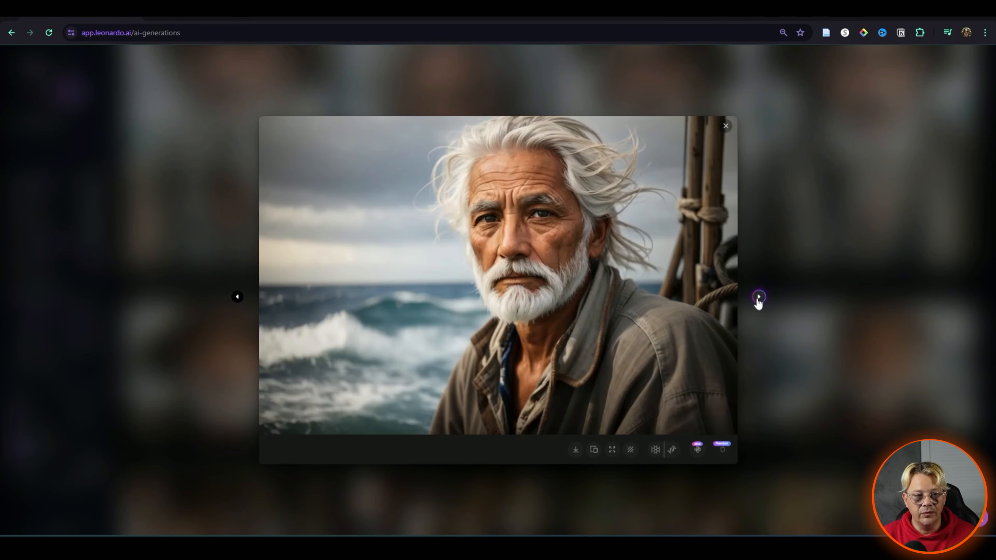
click(759, 297)
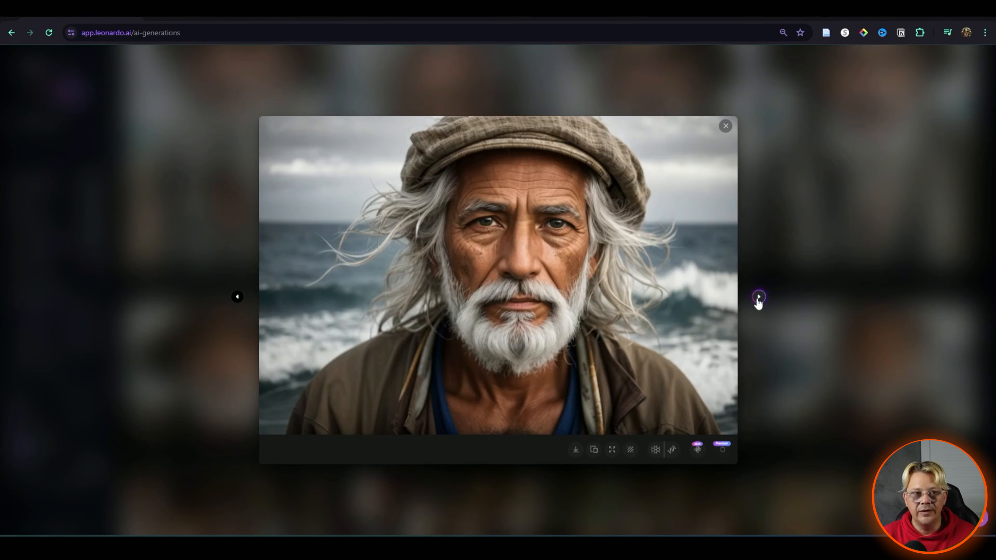
click(726, 127)
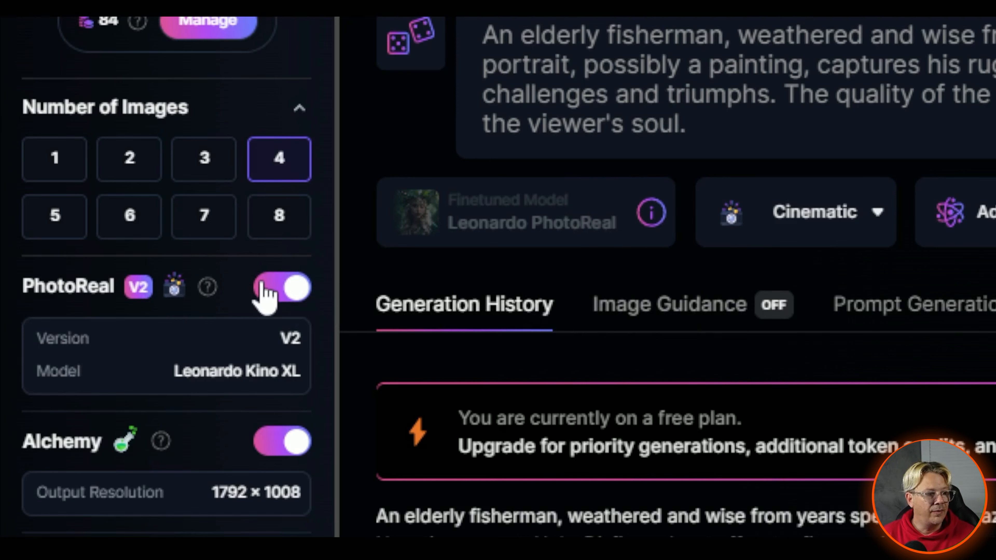
Step: Check that PhotoReal depends on Alchemy, re-enable PhotoReal, keep the Cinematic style, and generate four fisherman images
click(286, 454)
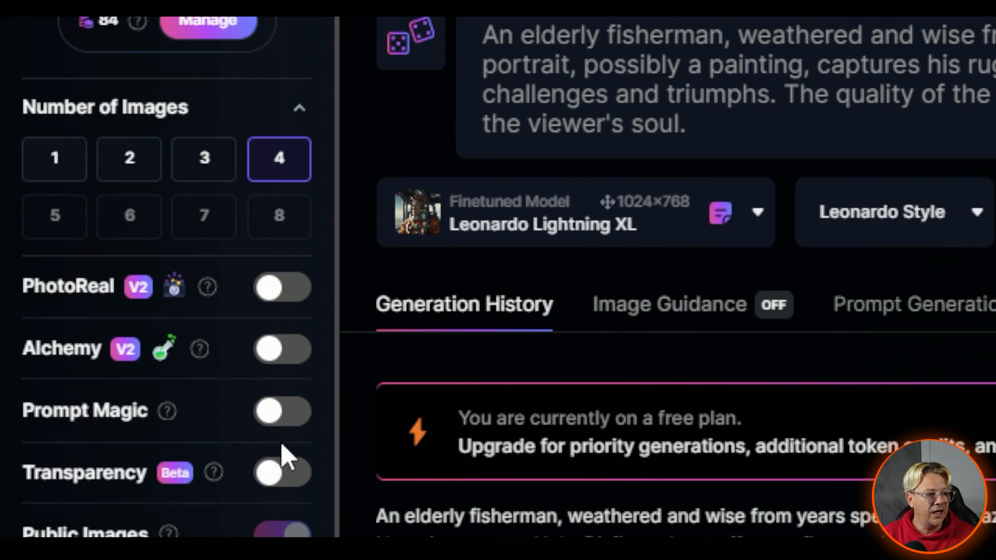
click(296, 286)
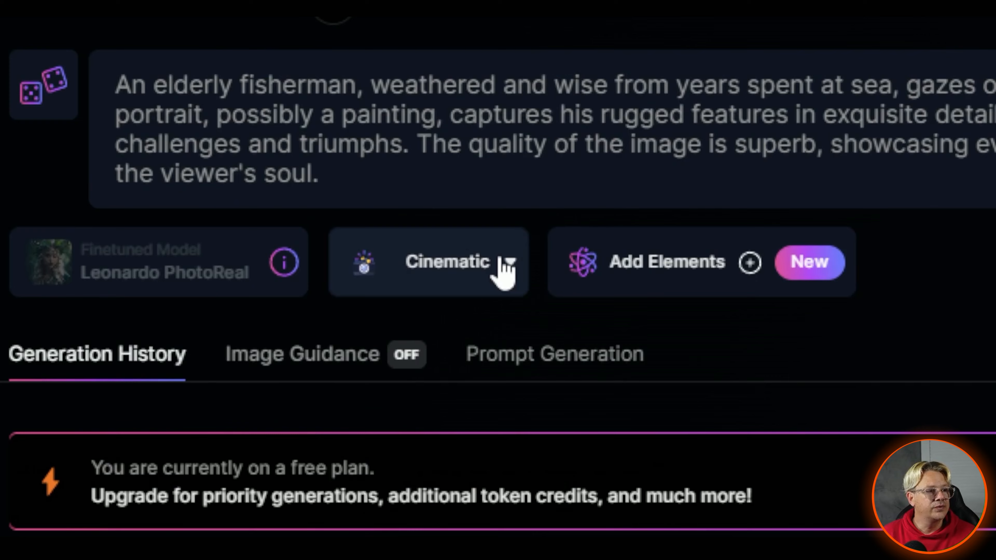
click(506, 267)
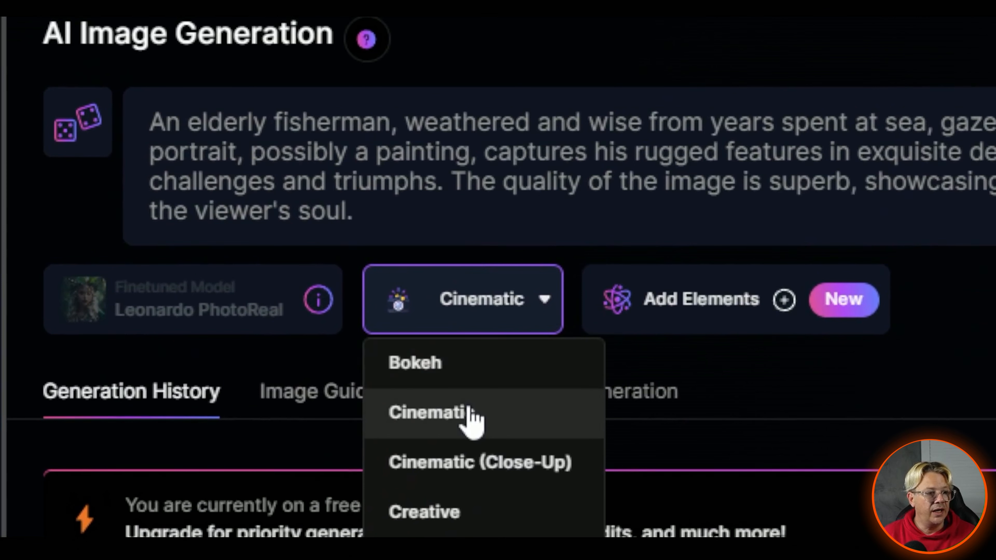
click(469, 411)
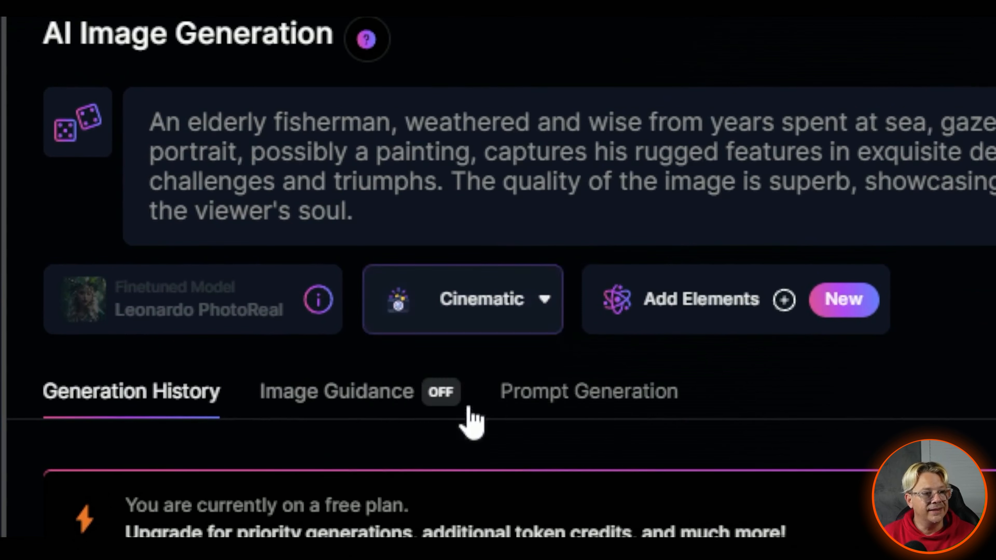
click(496, 325)
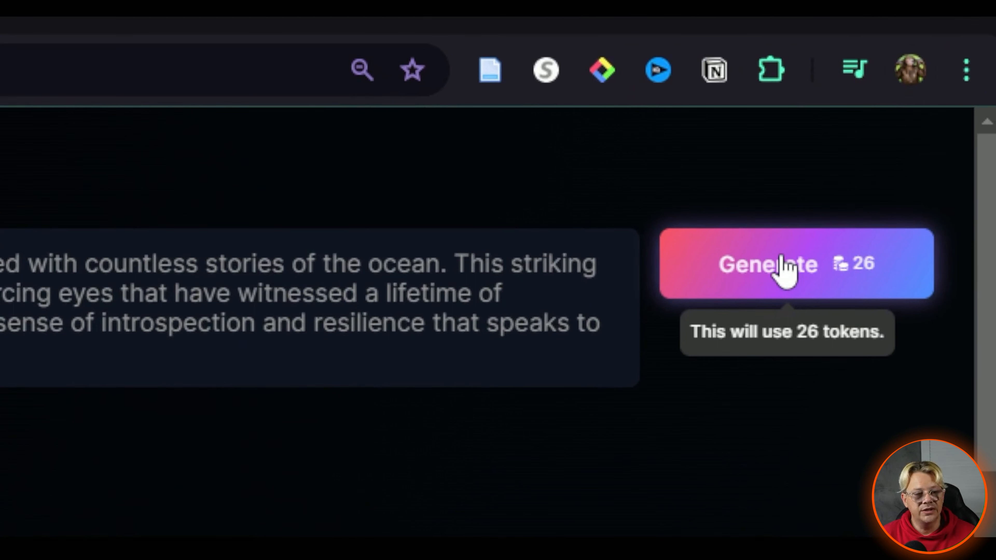
click(779, 256)
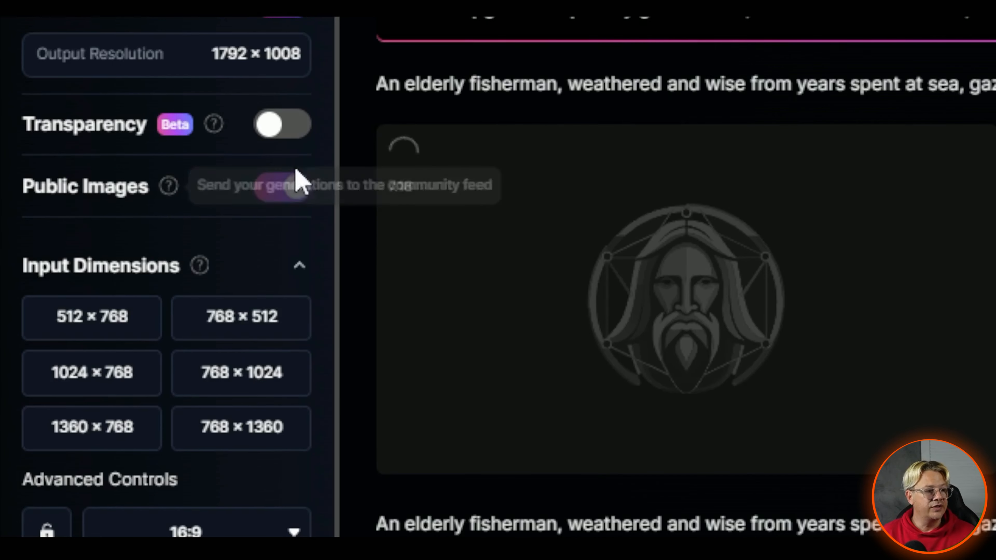
Step: Try to turn off Public Images and scan the generation history back up to the newest fisherman set
click(292, 185)
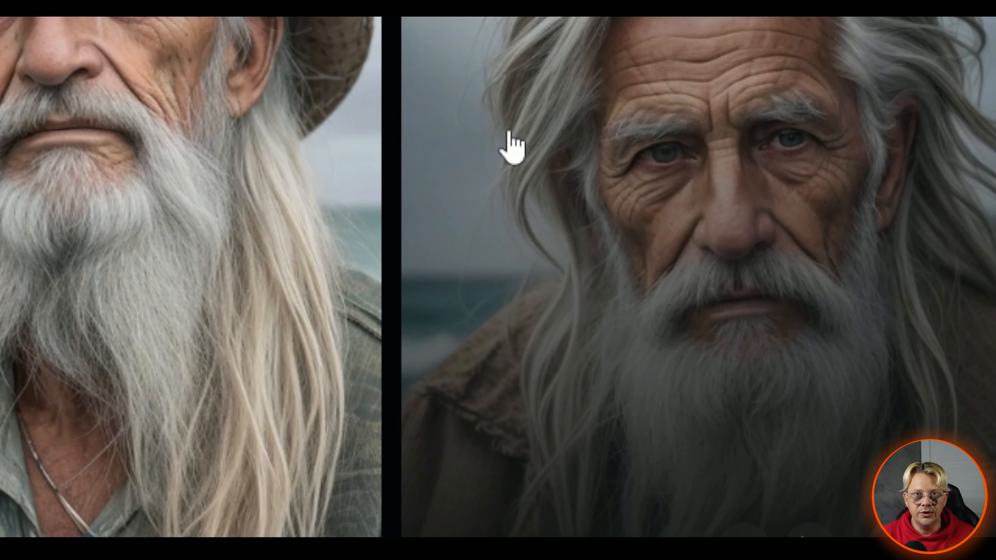
scroll(511, 147, up, 5)
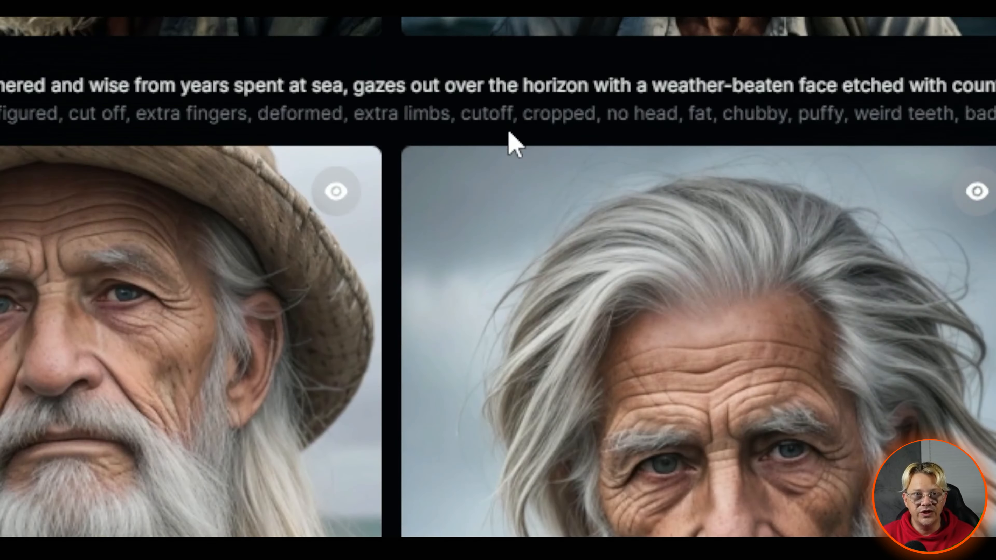
scroll(512, 146, up, 3)
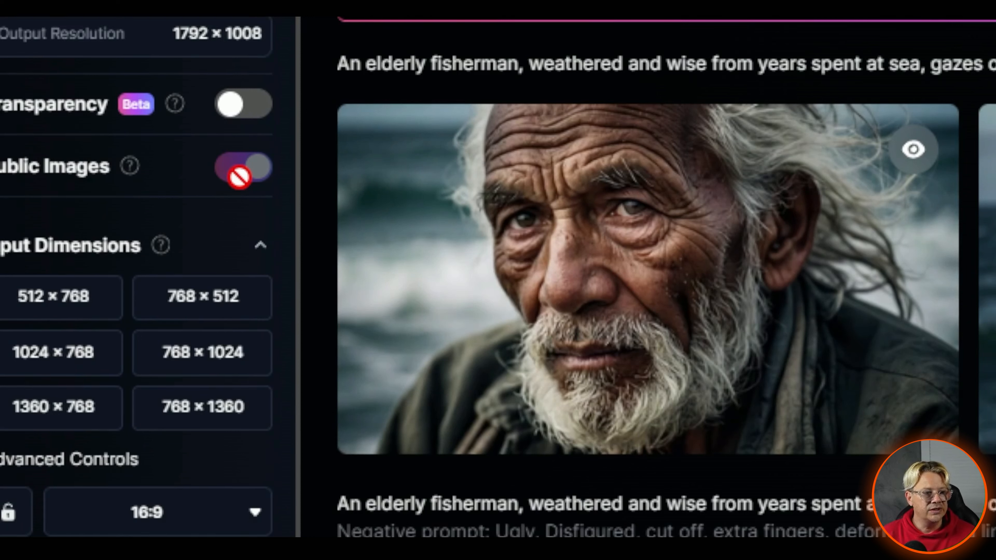
Step: View the four PhotoReal fisherman portraits enlarged one after another
click(648, 279)
click(929, 300)
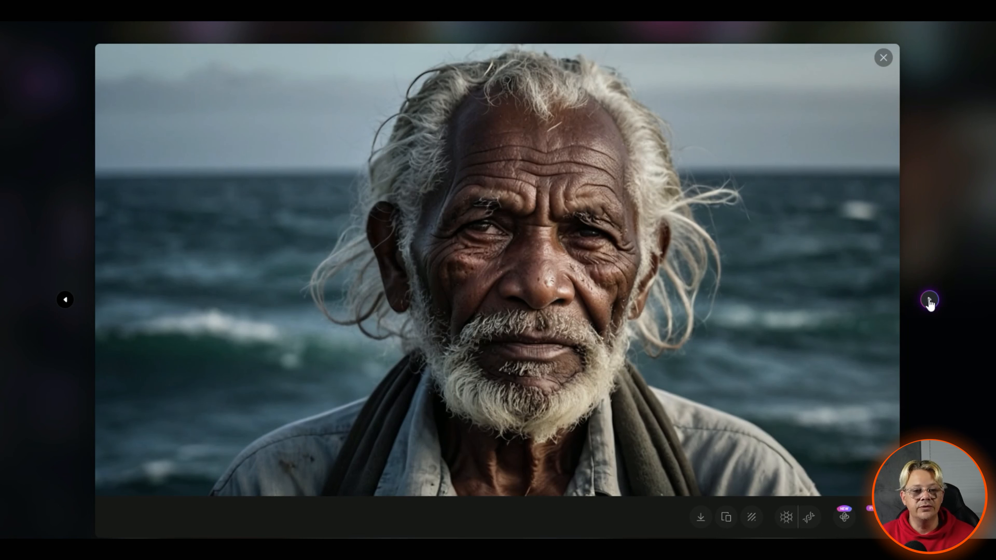
click(930, 301)
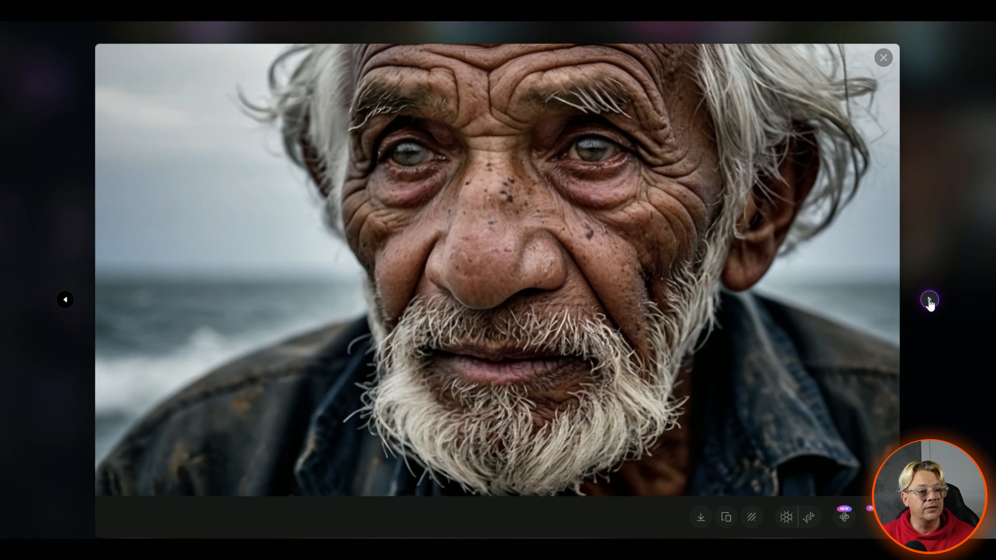
click(930, 301)
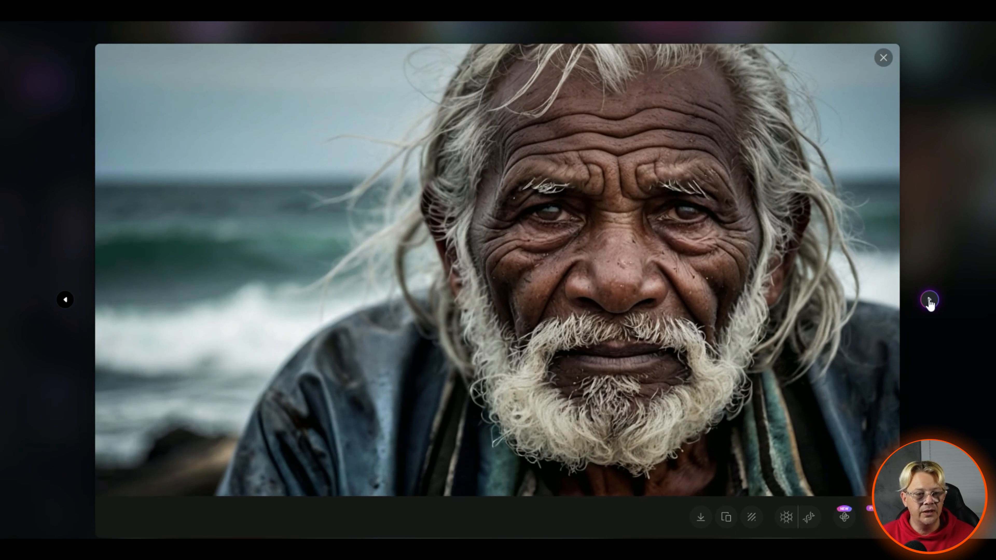
click(929, 301)
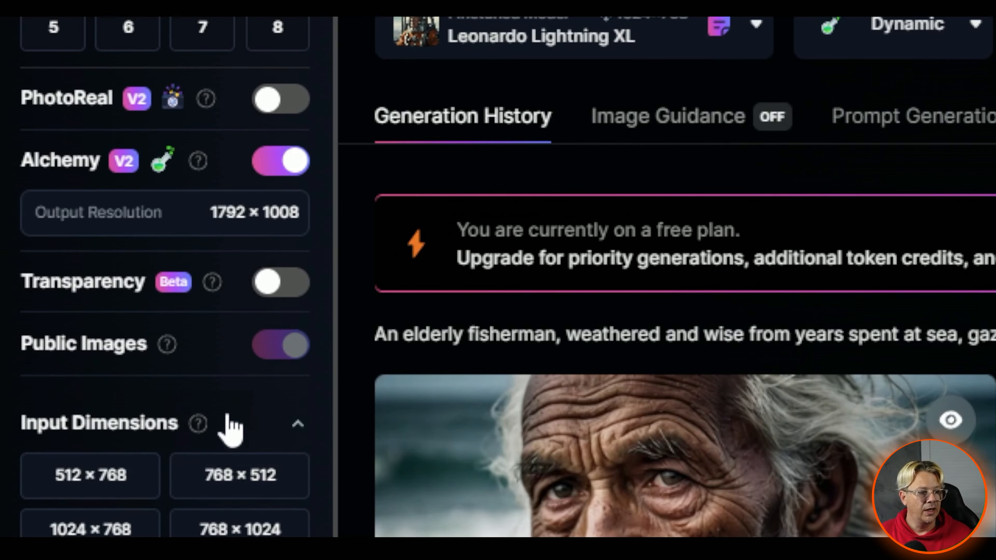
Step: Examine the input dimension presets and the advanced controls for aspect ratio, width, height, Guidance Scale and Tiling
scroll(220, 471, down, 1)
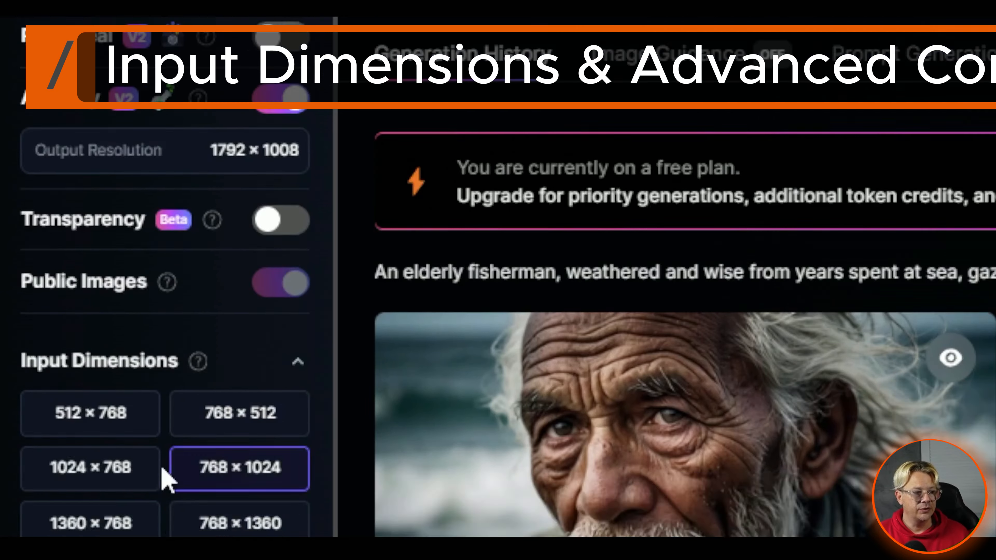
scroll(167, 478, down, 2)
scroll(252, 290, up, 1)
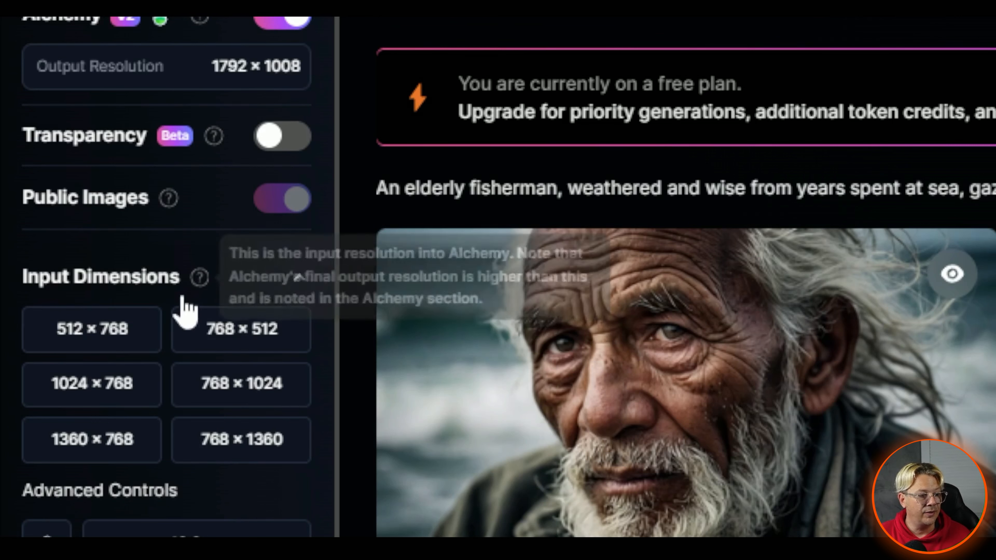
scroll(266, 341, down, 3)
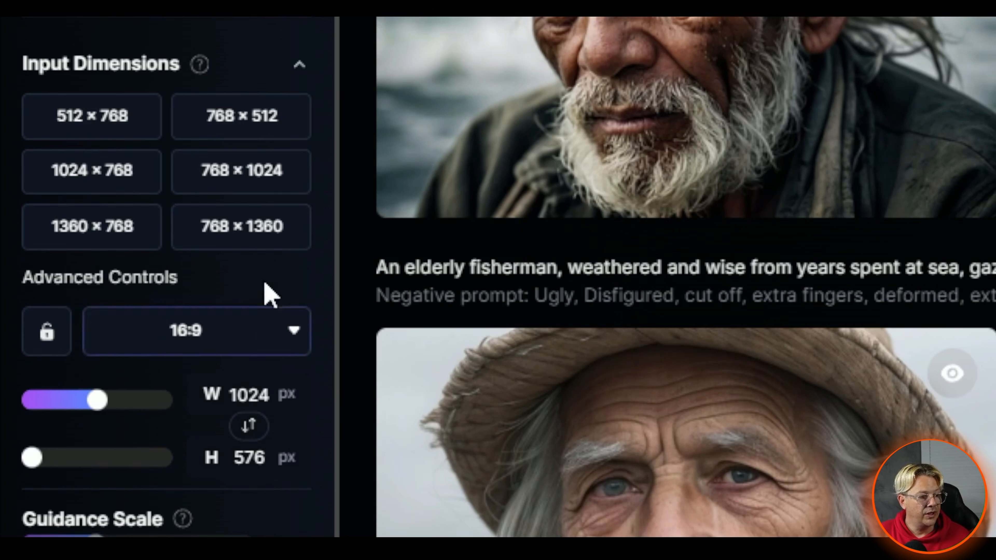
scroll(187, 428, down, 2)
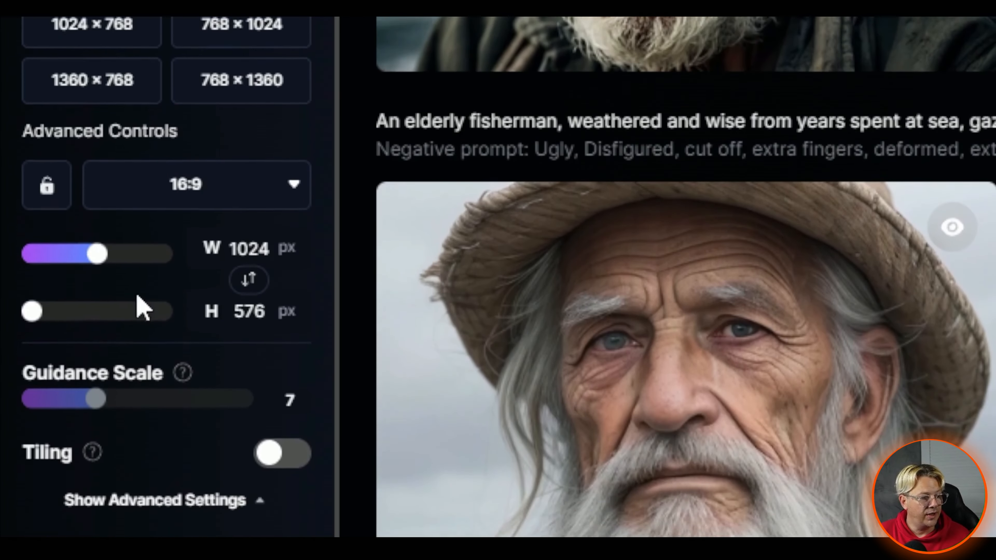
scroll(107, 329, up, 1)
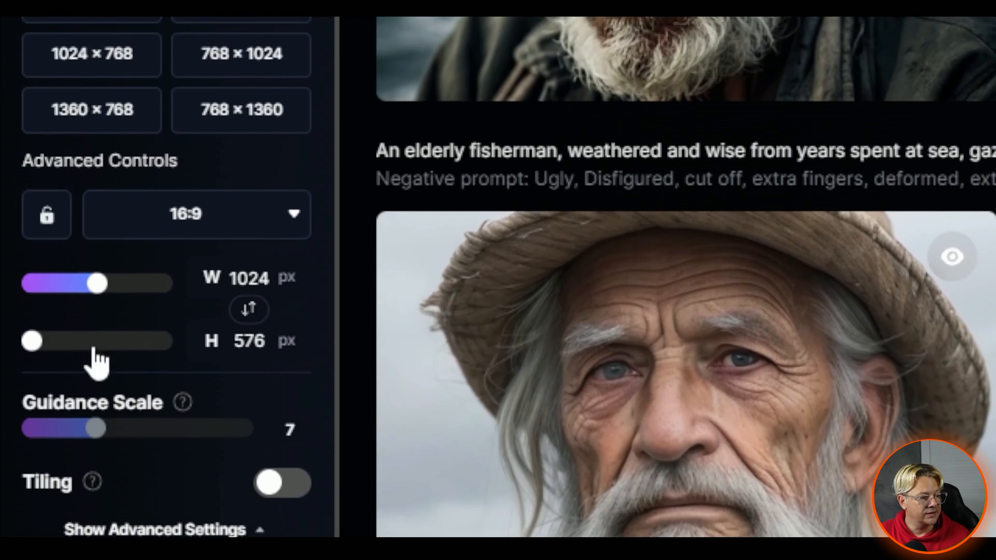
scroll(96, 363, down, 2)
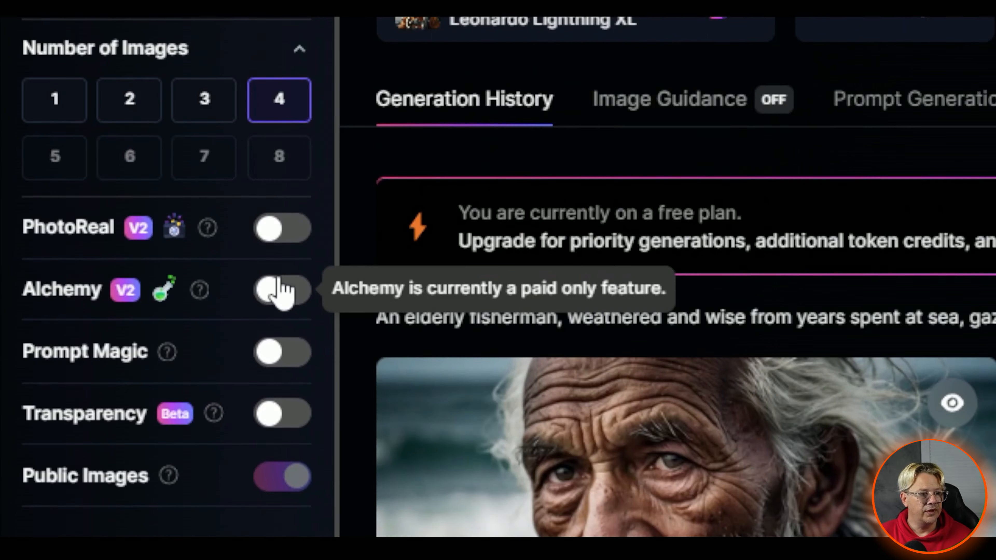
Step: Turn Alchemy on and switch the finetuned model to Leonardo Diffusion XL
click(283, 291)
scroll(318, 508, down, 3)
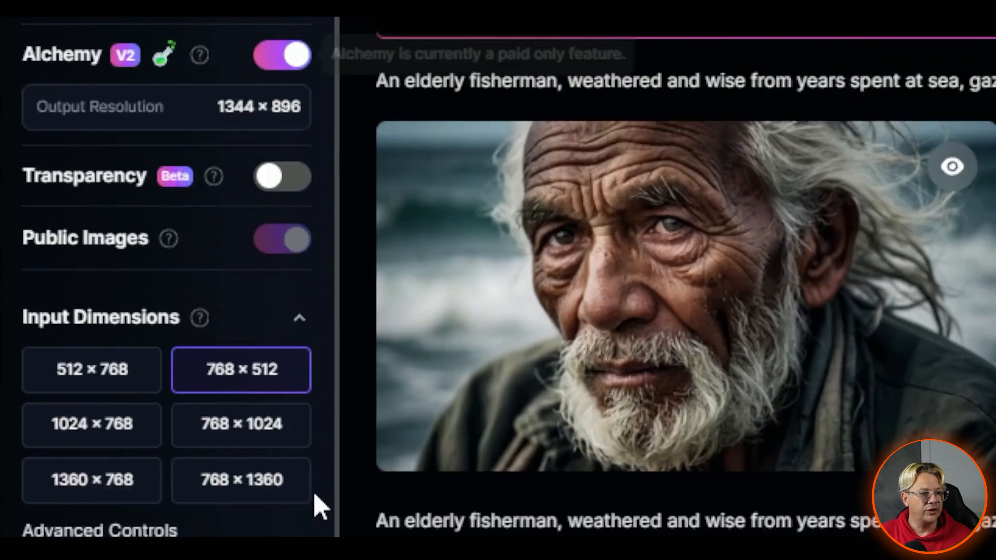
scroll(318, 272, up, 3)
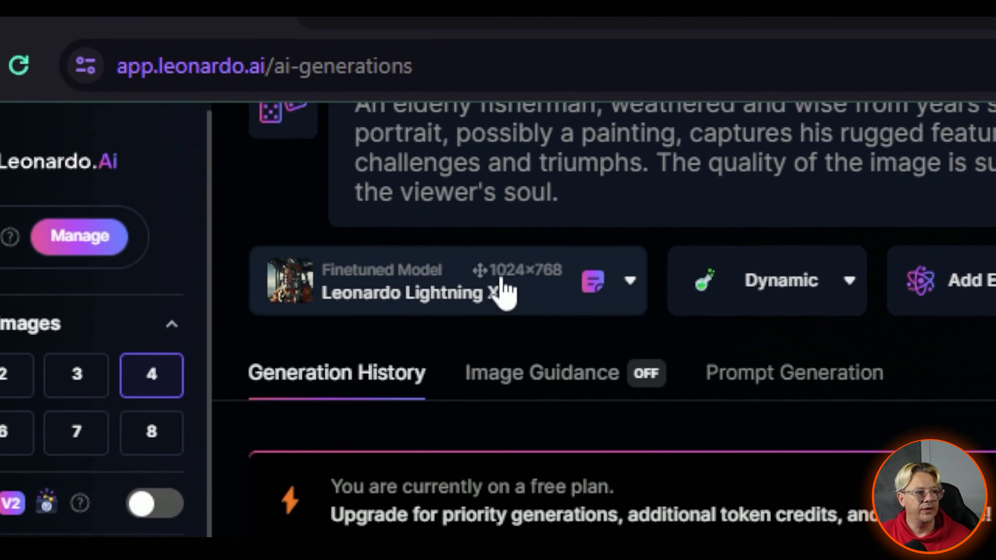
click(504, 291)
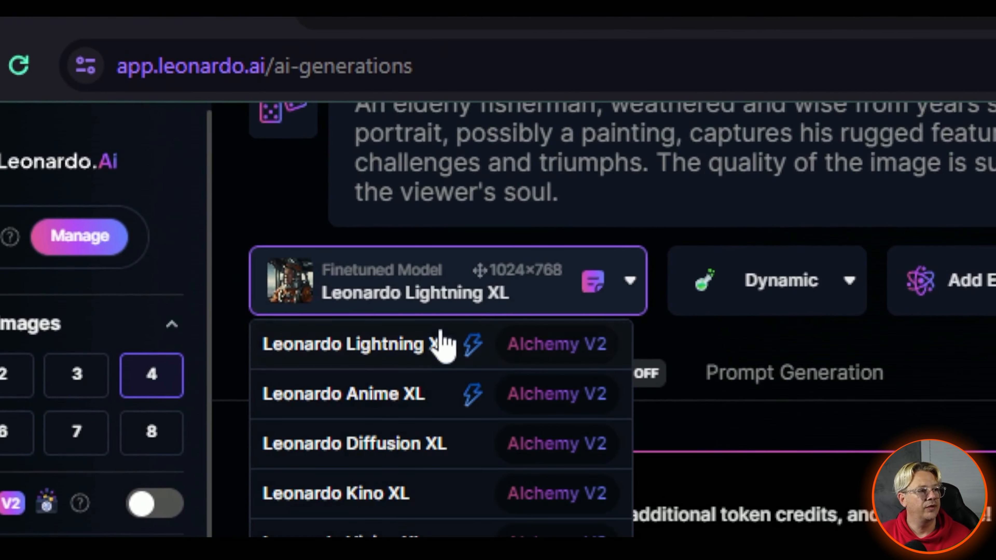
click(368, 446)
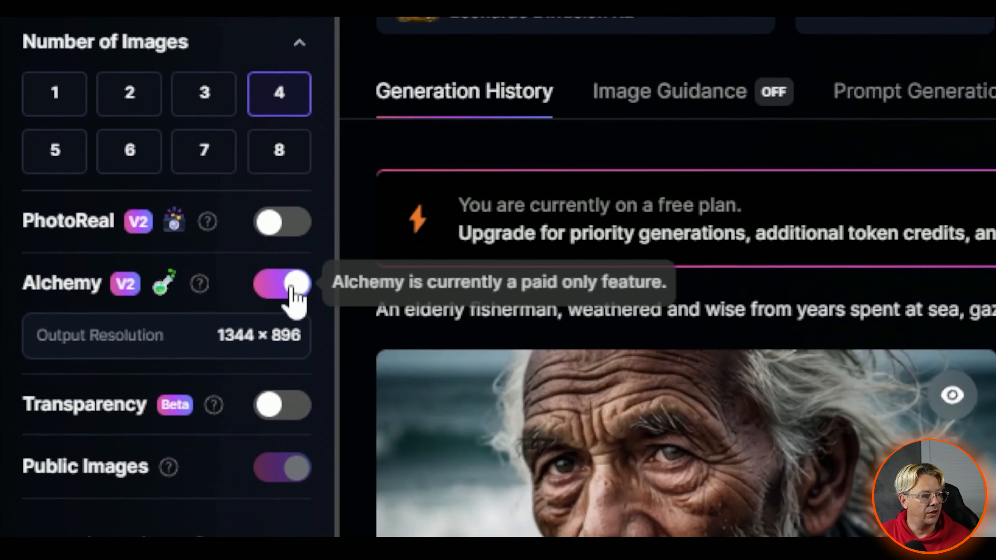
Step: Try raising the Guidance Scale to 11 and set it back to 7
click(164, 559)
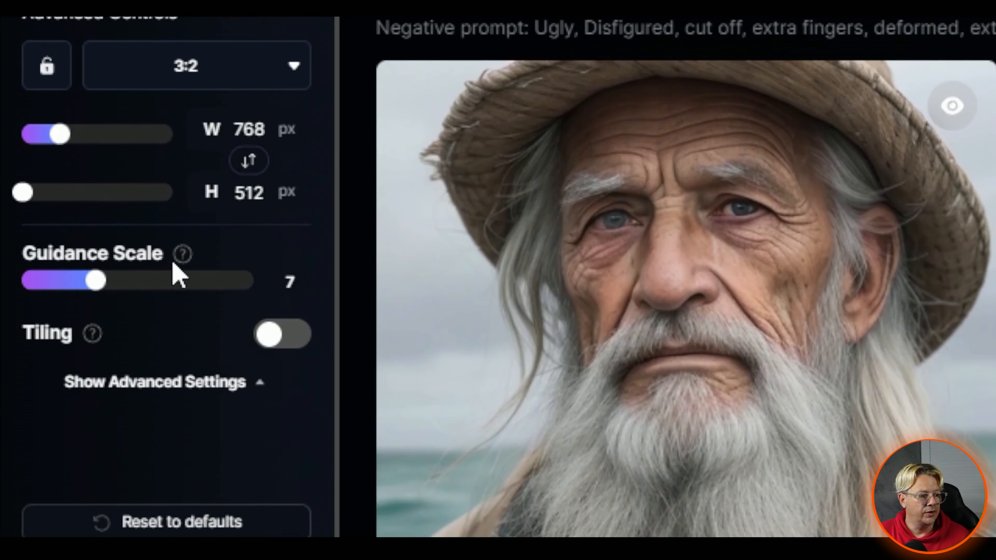
mouse_move(188, 256)
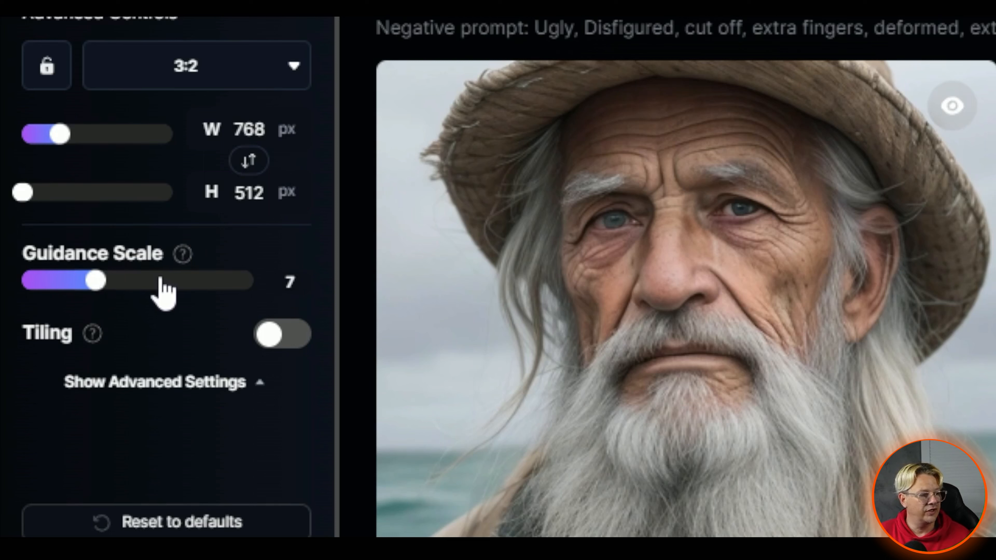
drag(98, 281, 144, 282)
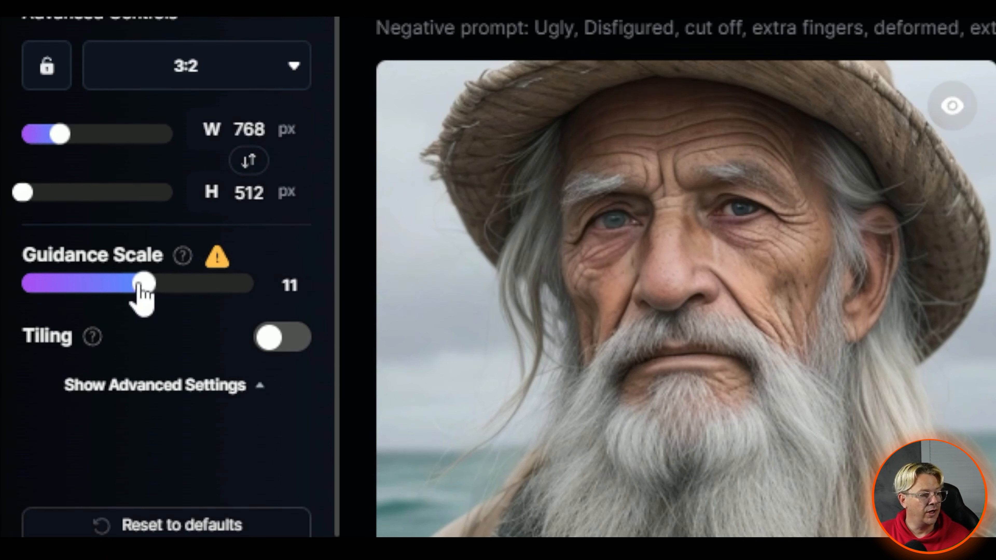
drag(139, 284, 97, 284)
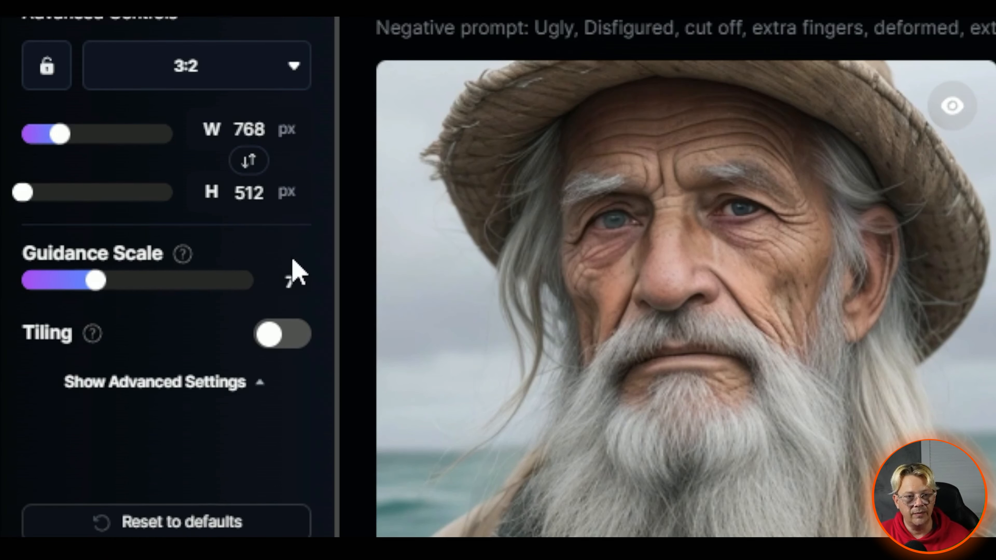
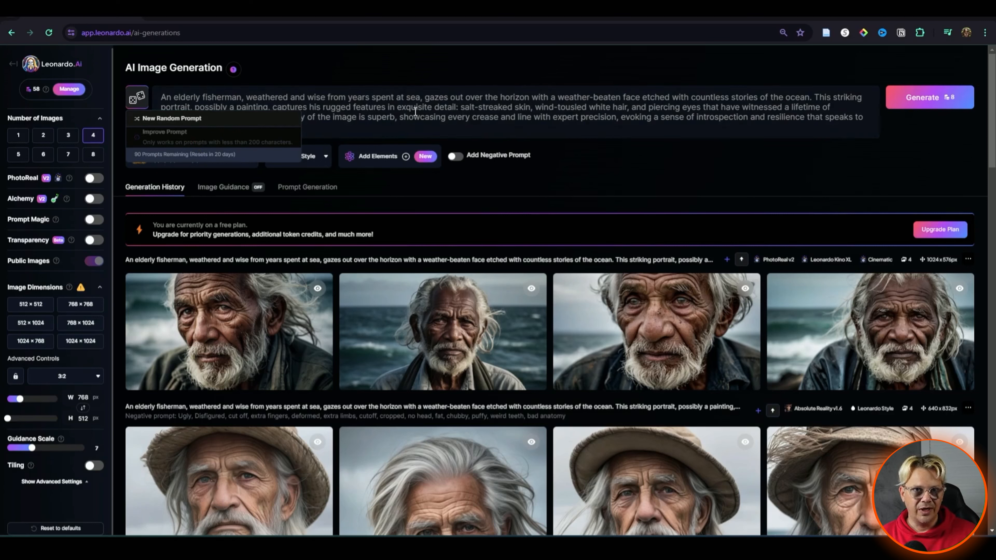
Step: Replace the fisherman prompt with a new random prompt and check the remaining prompt allowance
click(257, 122)
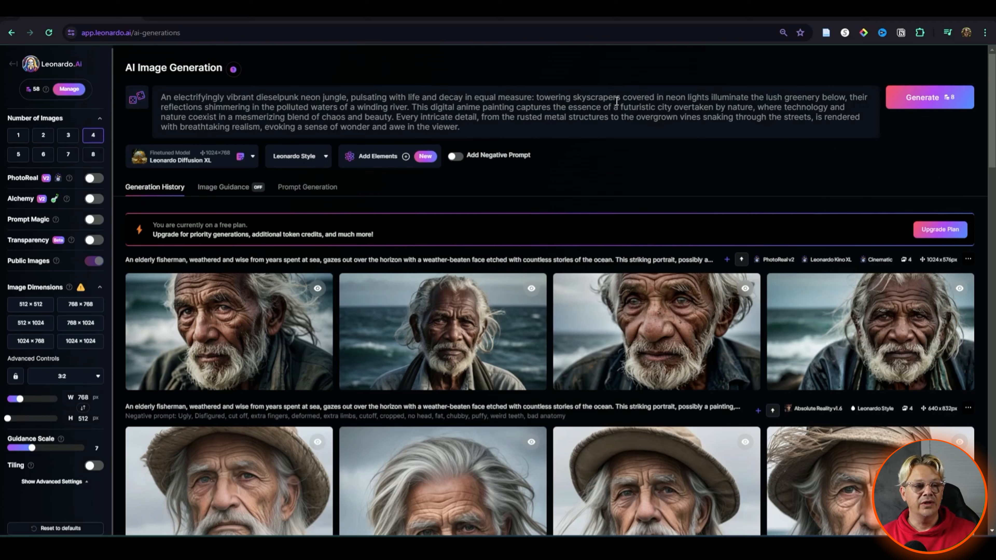
click(479, 126)
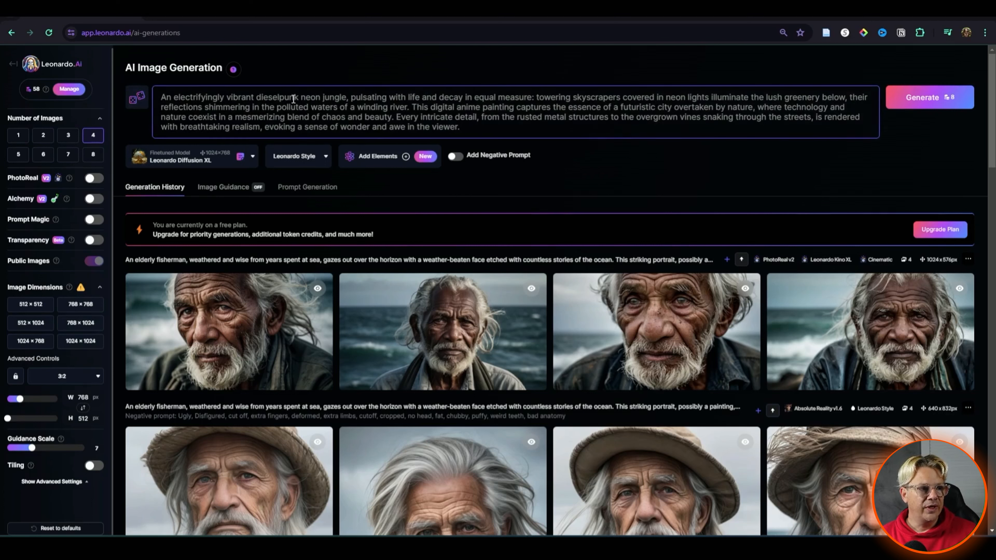
mouse_move(137, 98)
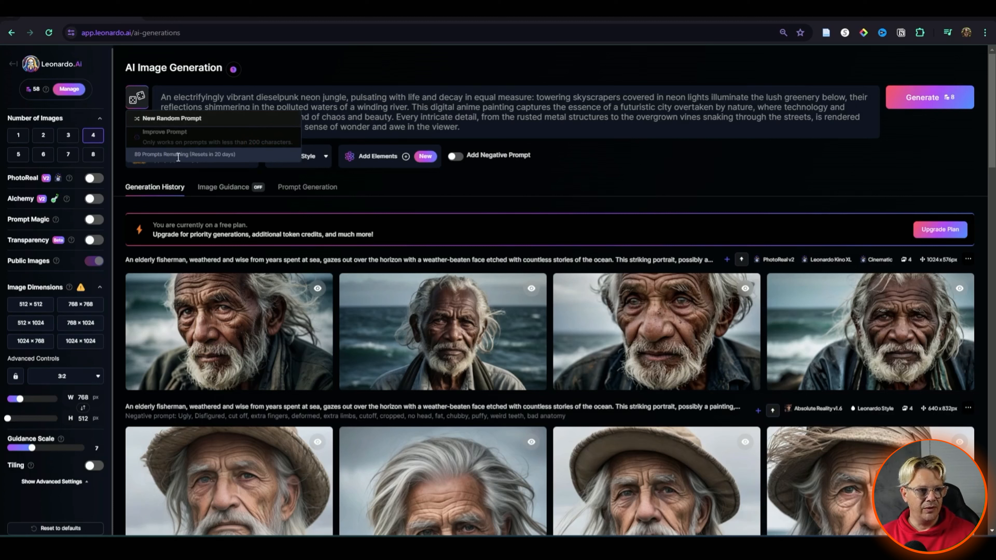
click(480, 135)
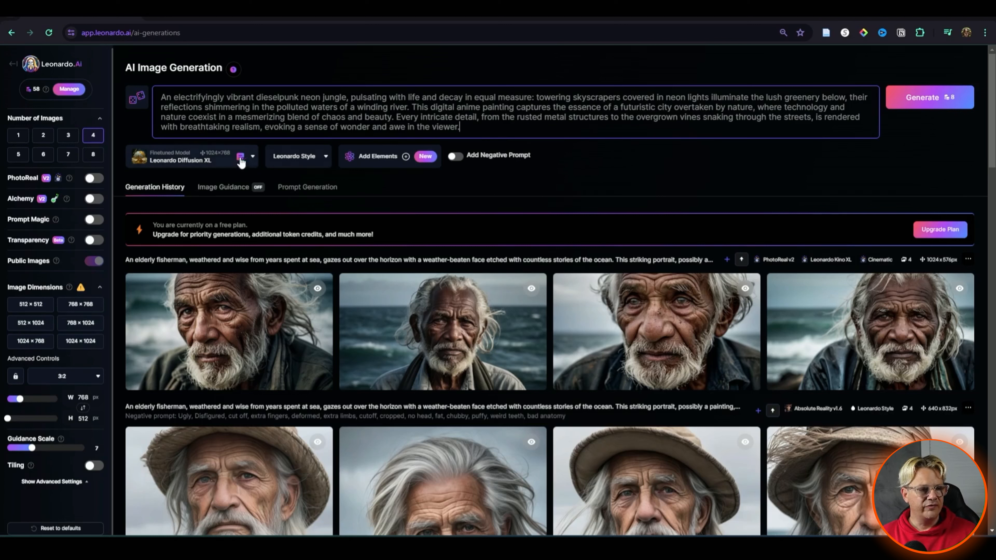
Step: Keep the Leonardo Style preset and set the image dimensions to 1024 × 768, the selected model's training resolution
click(321, 159)
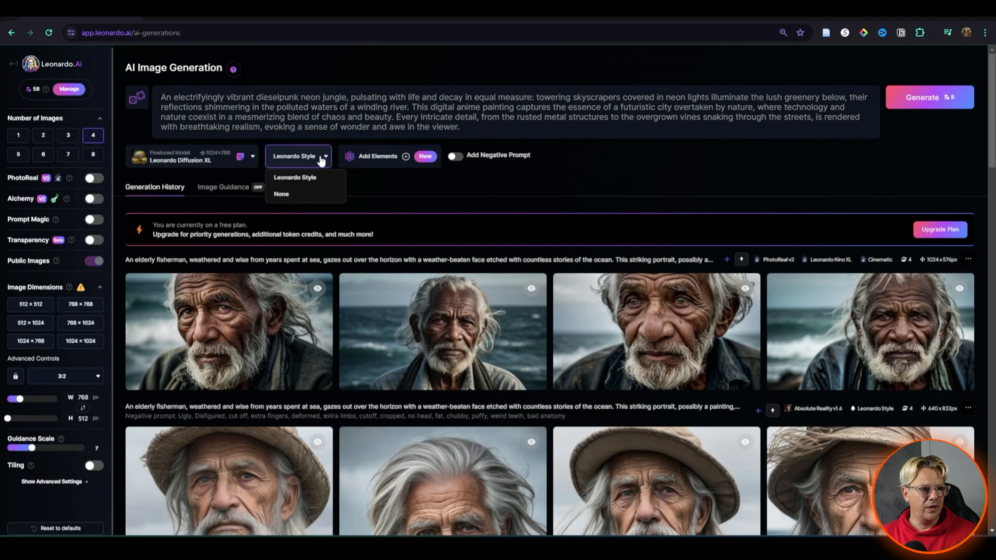
click(308, 177)
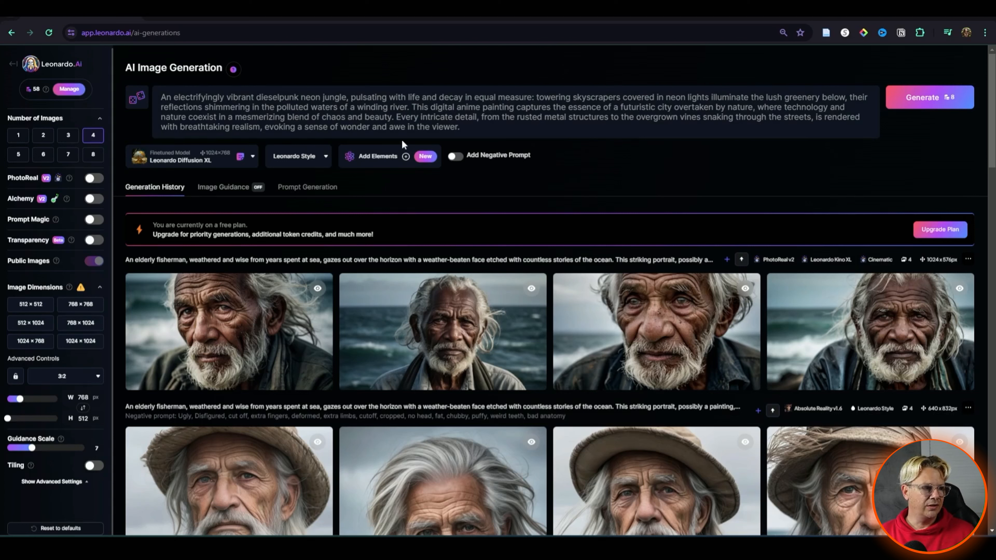
mouse_move(80, 290)
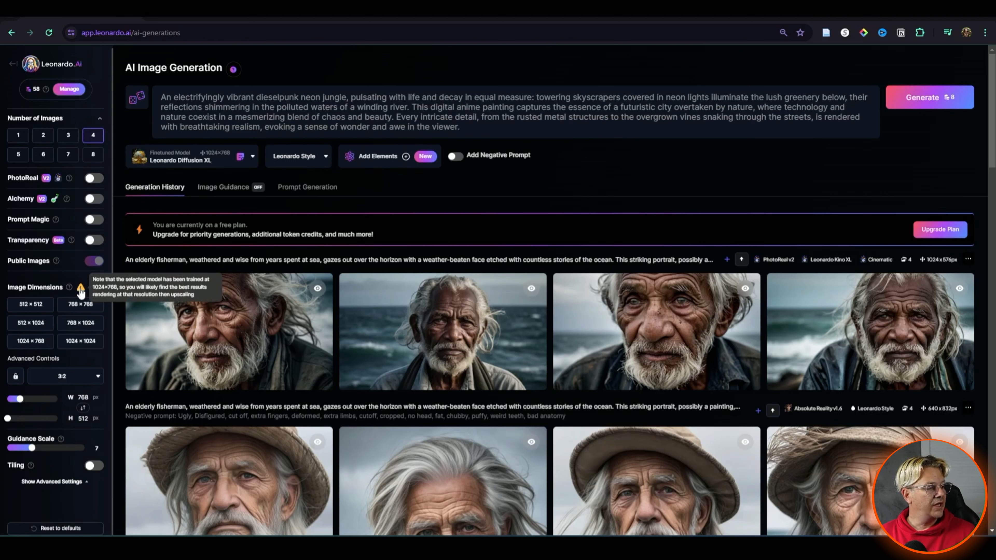
click(31, 341)
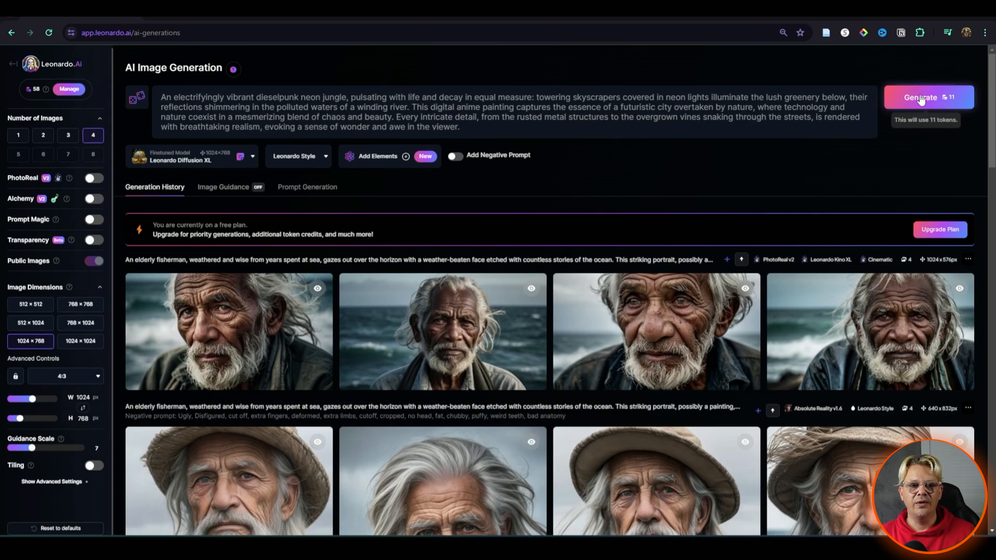
Step: Try 512 × 512 dimensions, return to 1024 × 768, and generate four images from the dieselpunk neon jungle prompt
click(12, 310)
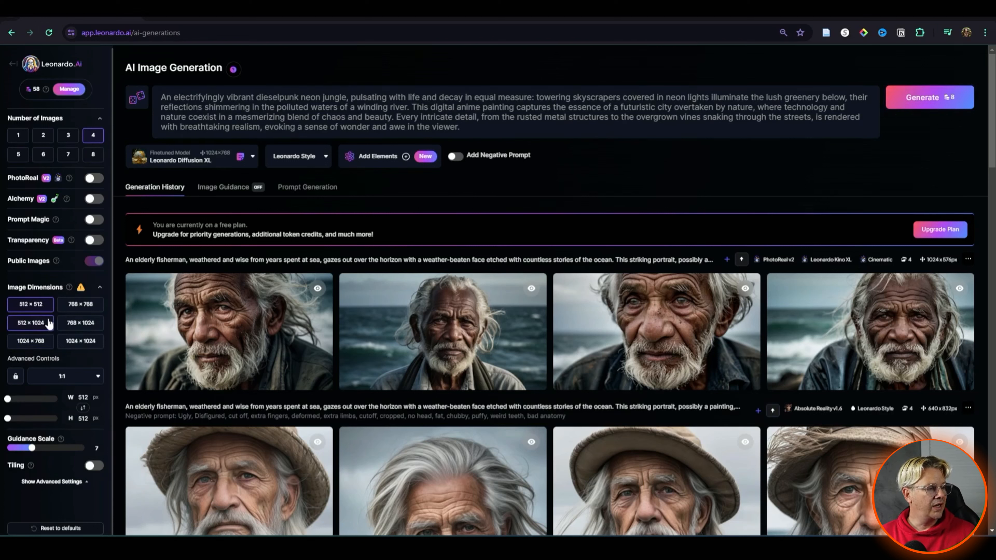
click(44, 345)
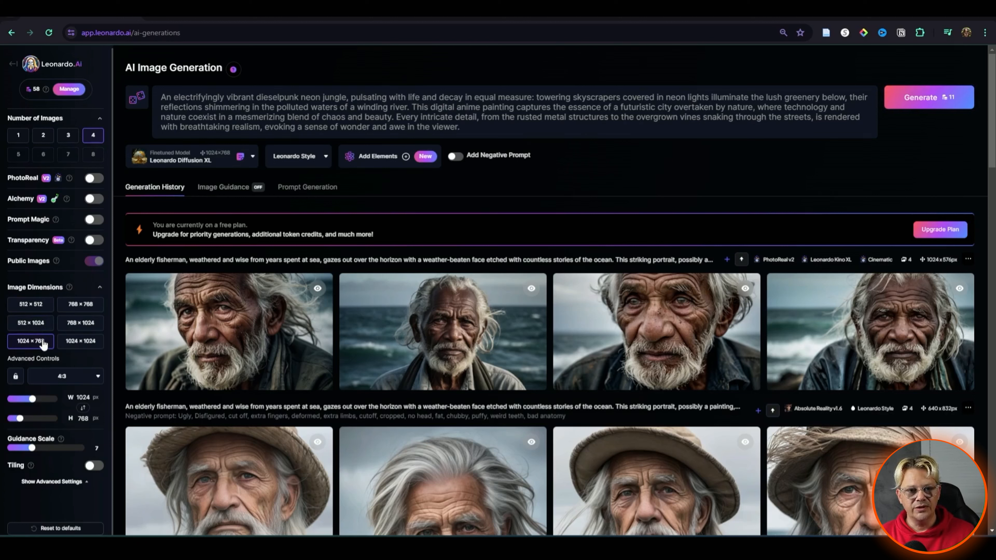
click(909, 107)
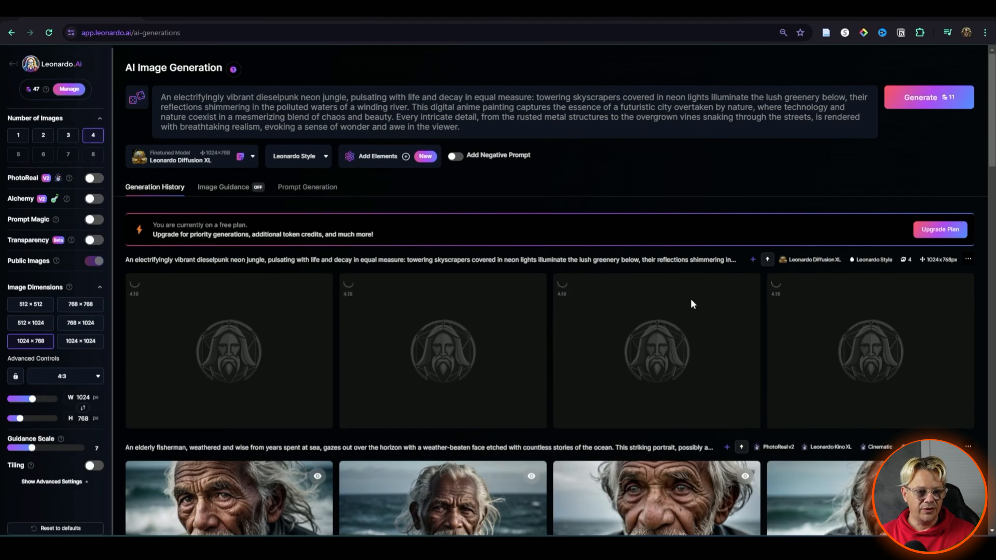
Step: Find the wall of windows with city view set in the generation history, view its generation info, and close it
scroll(519, 294, down, 4)
scroll(520, 293, down, 20)
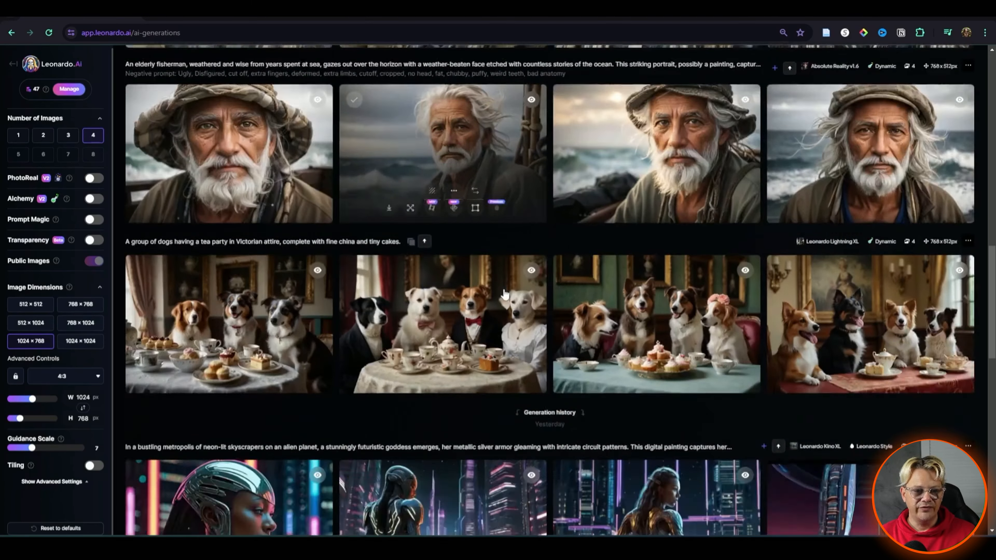
scroll(505, 294, down, 12)
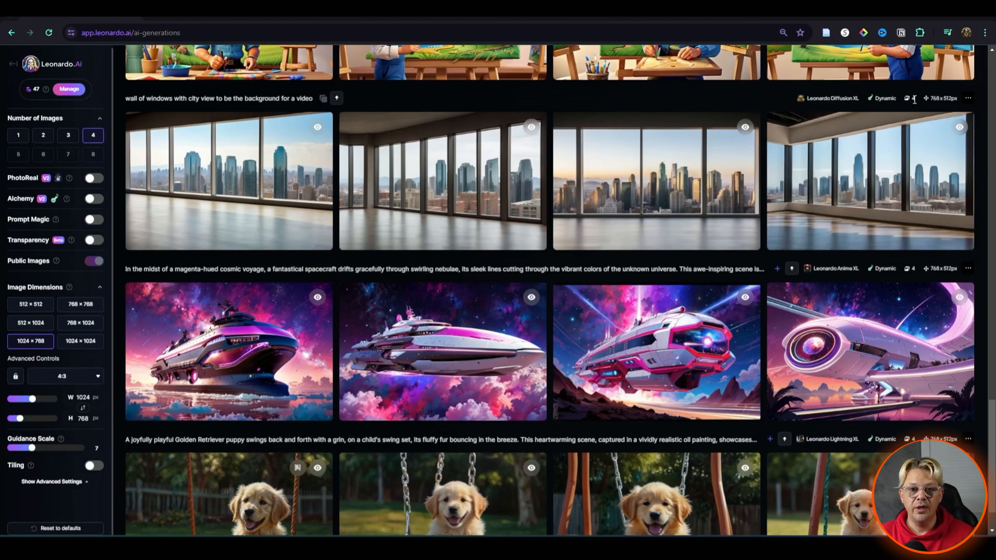
mouse_move(940, 96)
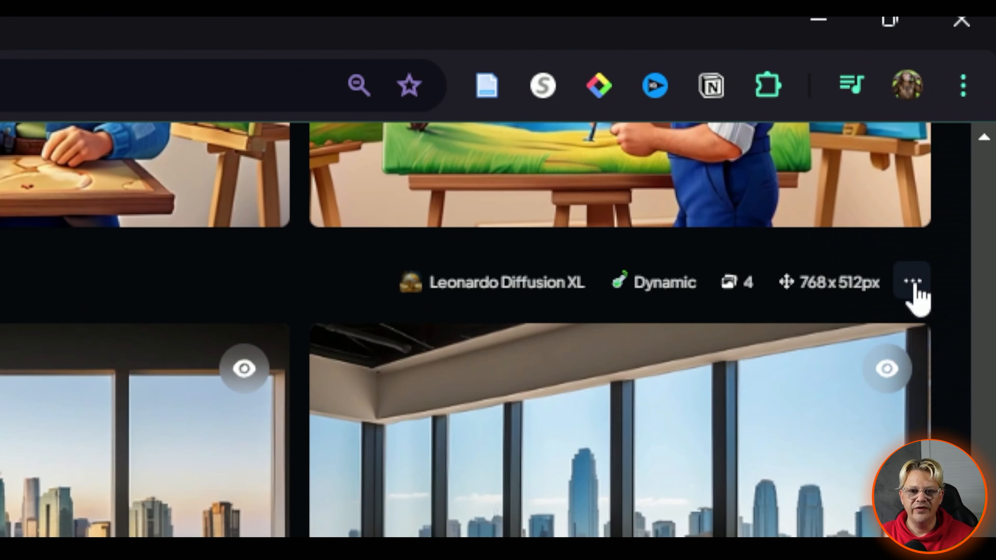
click(914, 286)
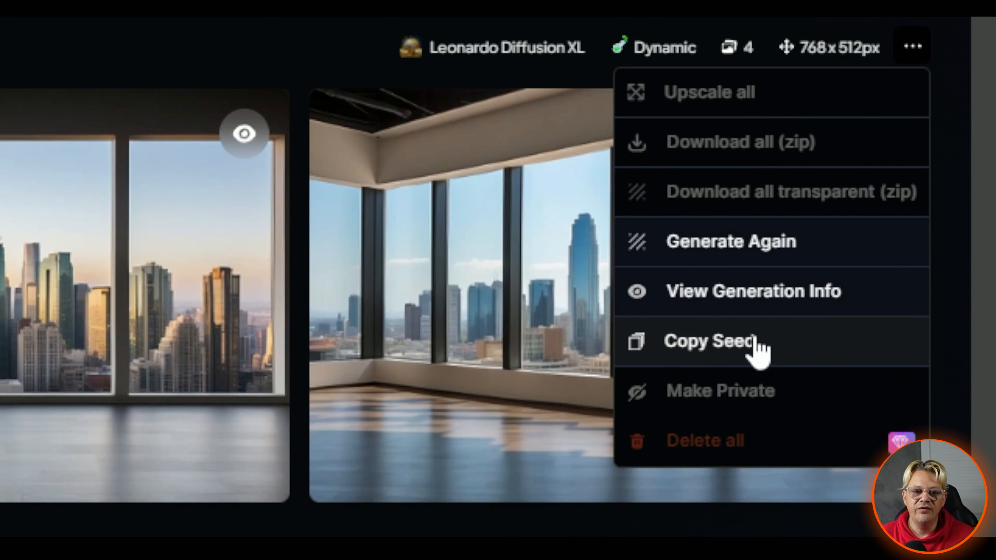
click(745, 303)
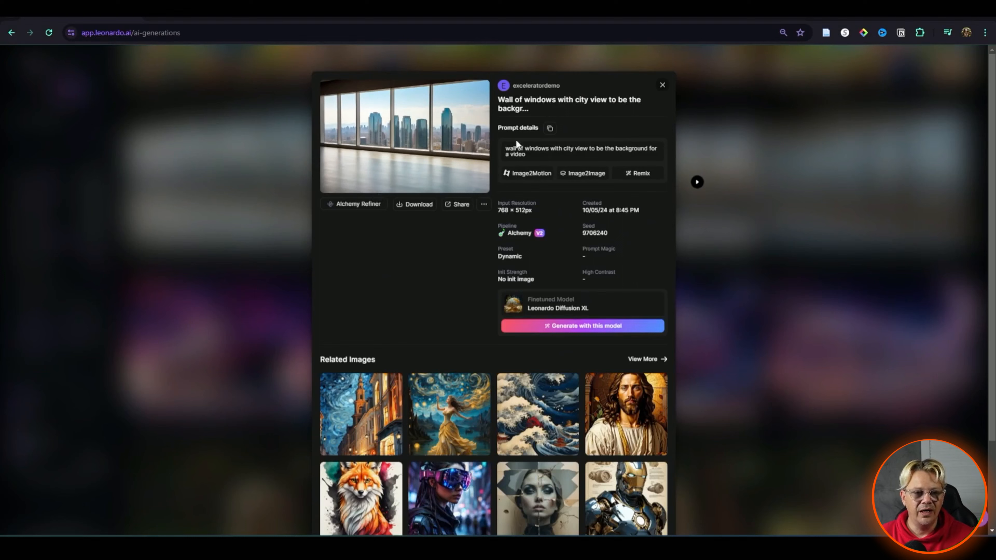
click(663, 85)
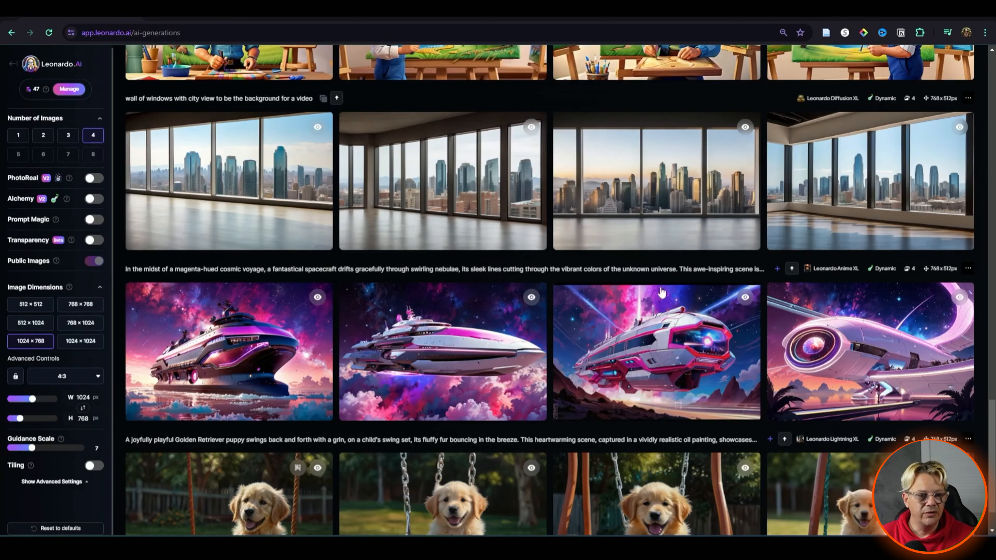
Step: Return to the start of the generation history to view the new neon jungle images
scroll(784, 246, up, 20)
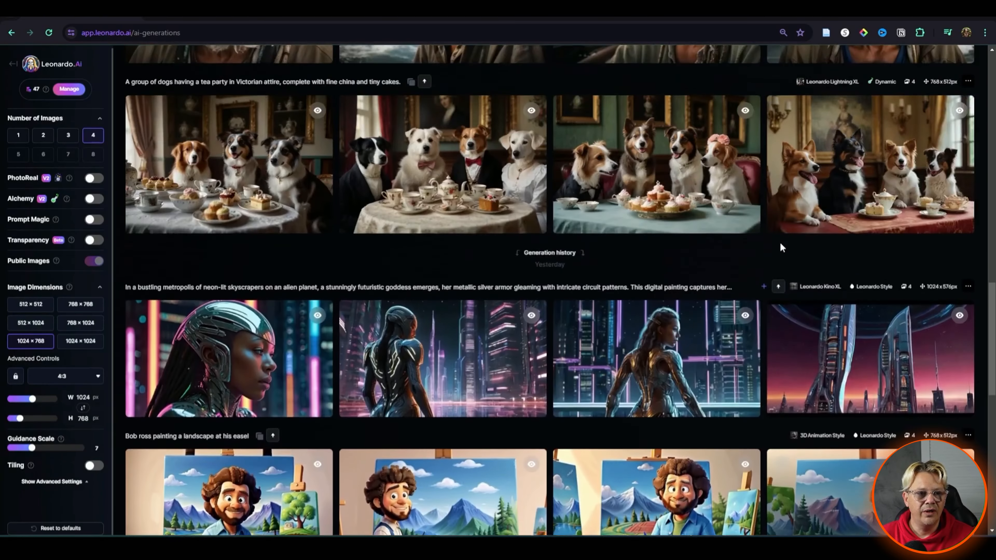
scroll(763, 241, up, 10)
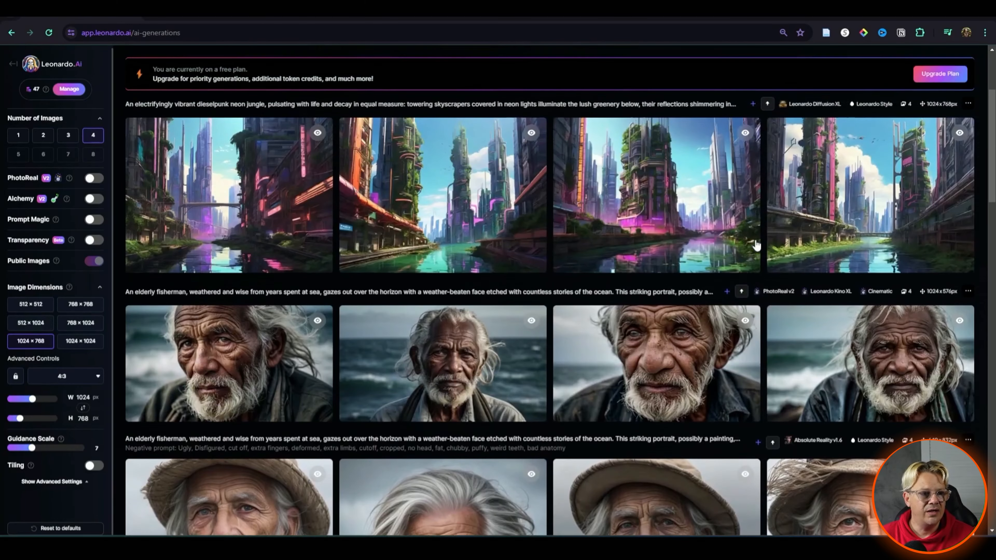
scroll(653, 200, up, 2)
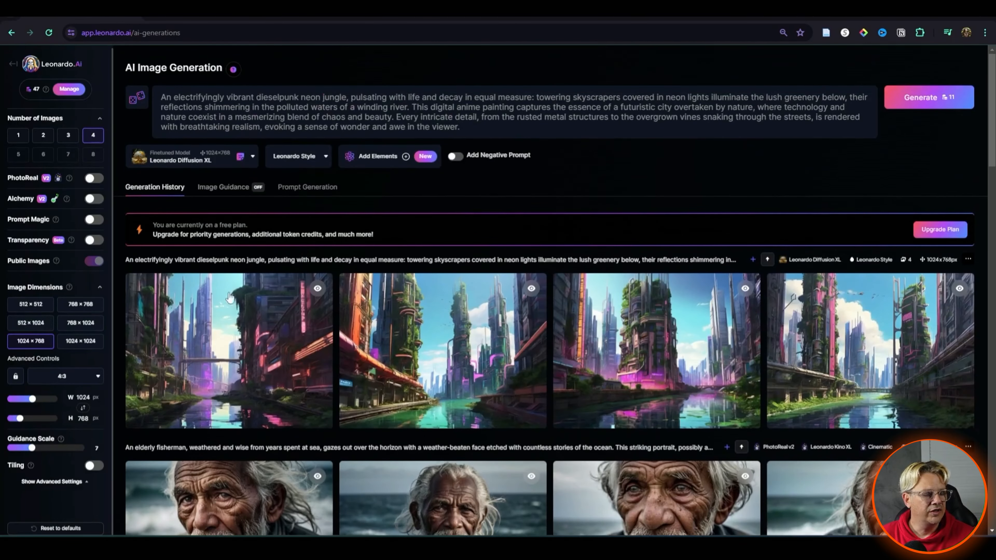
Step: Enlarge the first neon jungle image, zoom into it, browse the other images of the set, and close the viewer
click(245, 353)
click(431, 327)
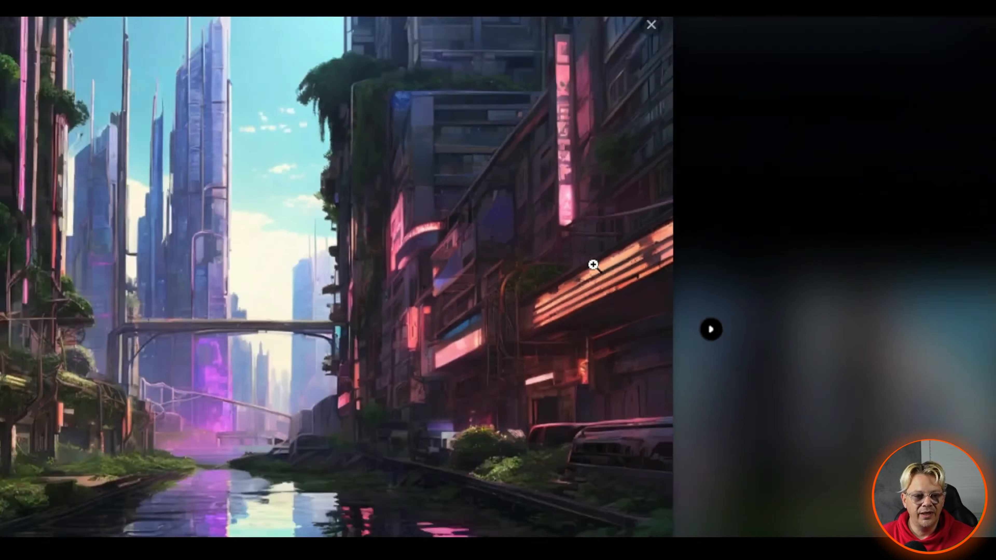
click(733, 297)
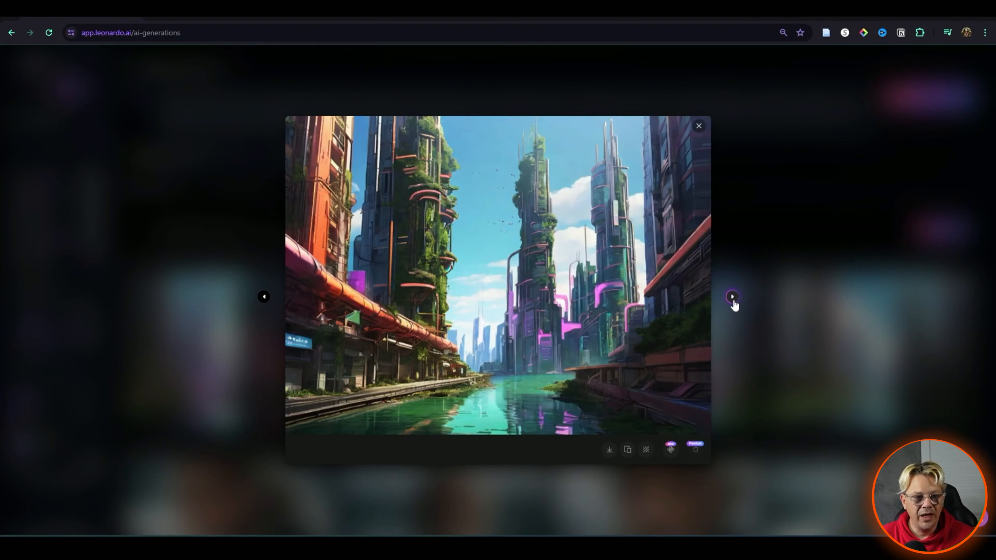
click(733, 297)
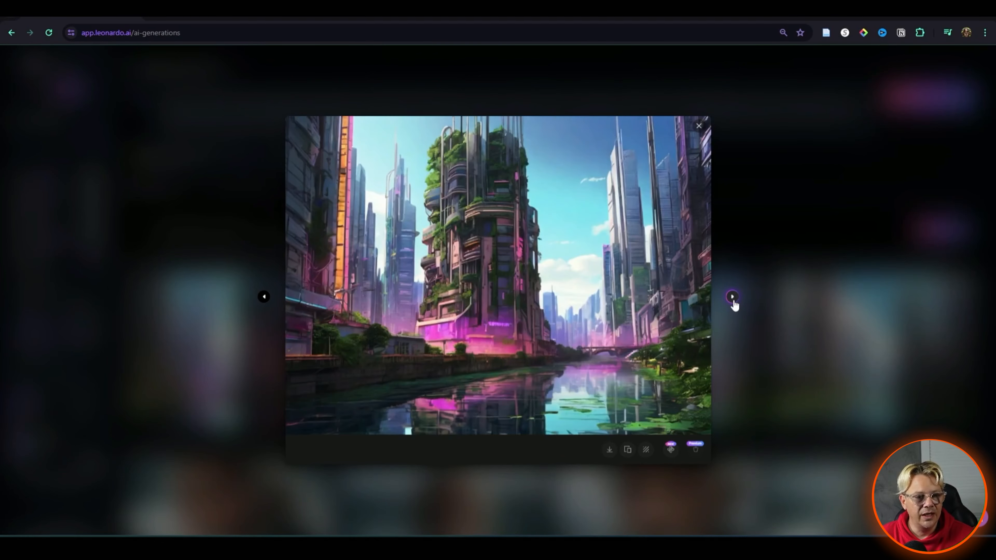
click(732, 297)
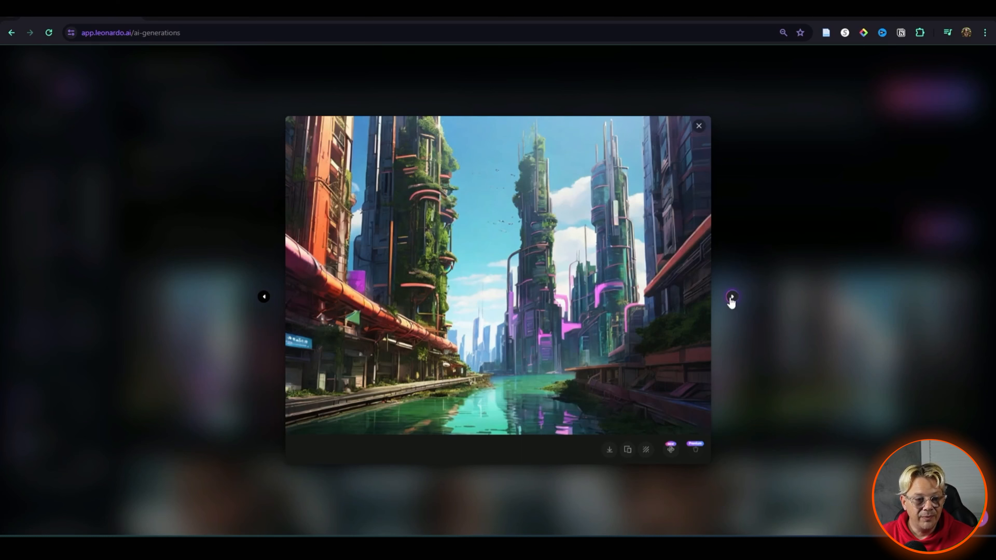
click(733, 297)
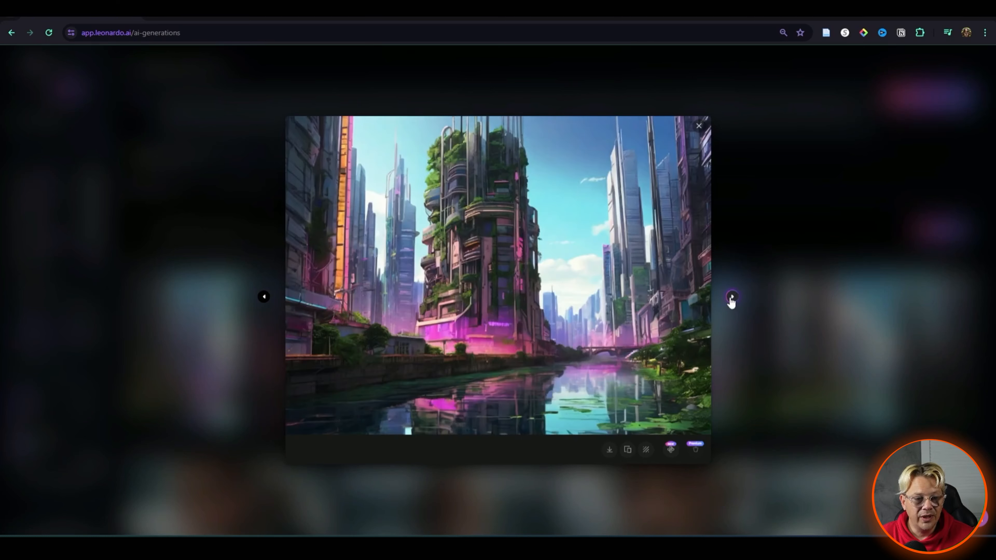
key(Escape)
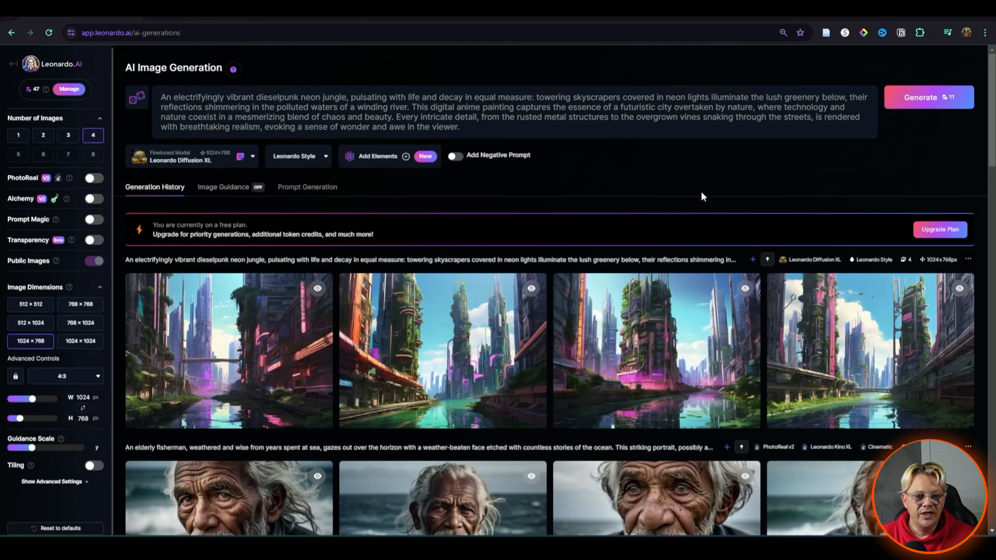
Step: Look through the earlier fisherman, dog tea party and alien metropolis sets in the generation history, and return to the newest set
scroll(557, 345, down, 2)
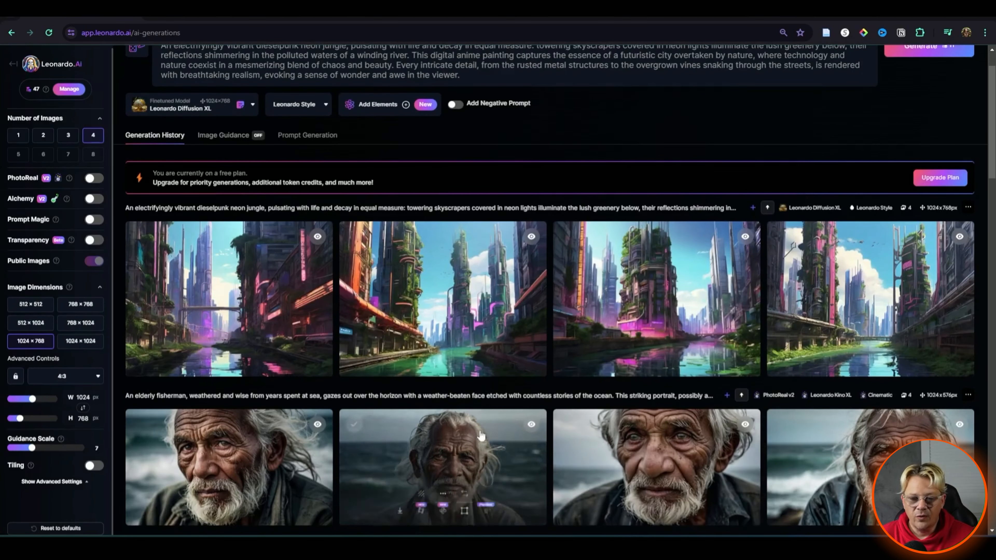
scroll(639, 314, down, 5)
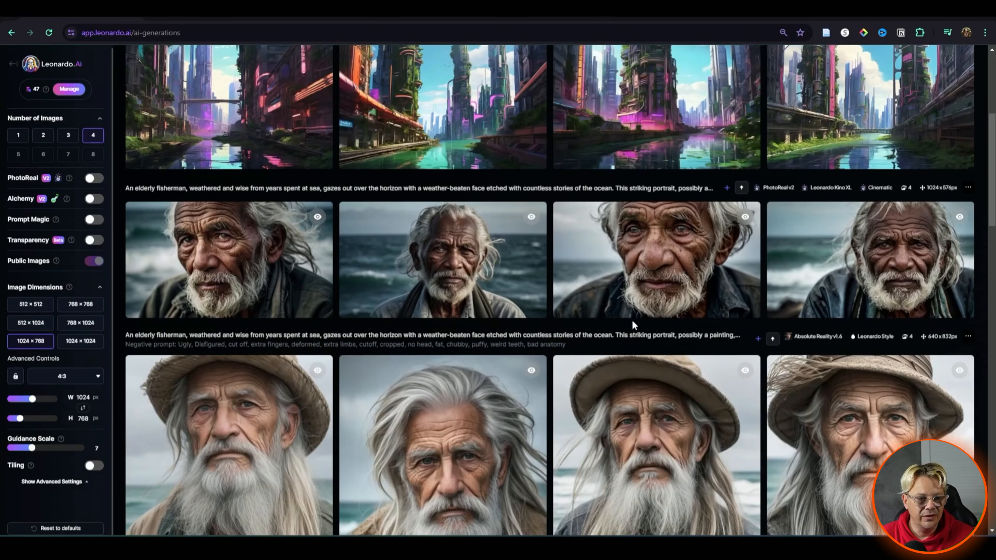
scroll(632, 322, up, 2)
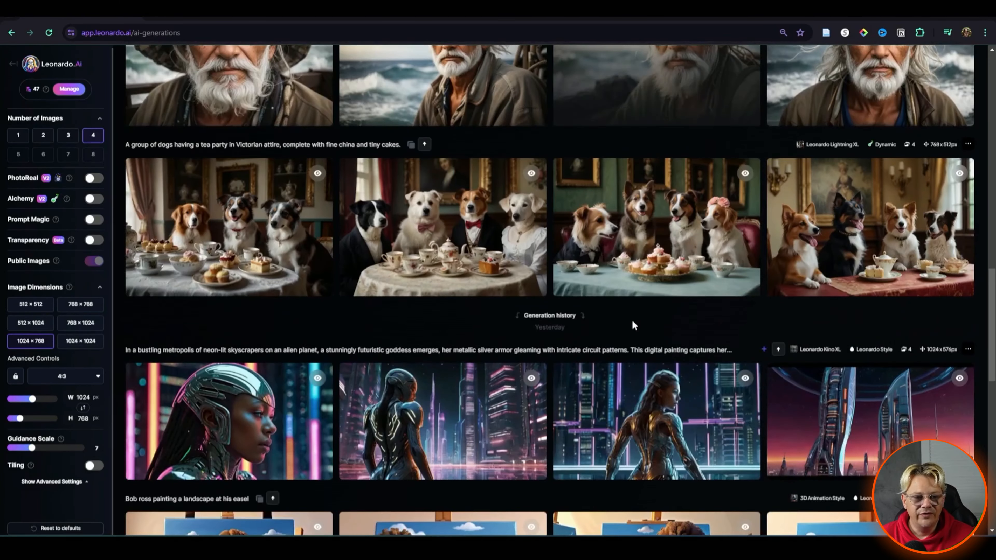
scroll(632, 320, up, 4)
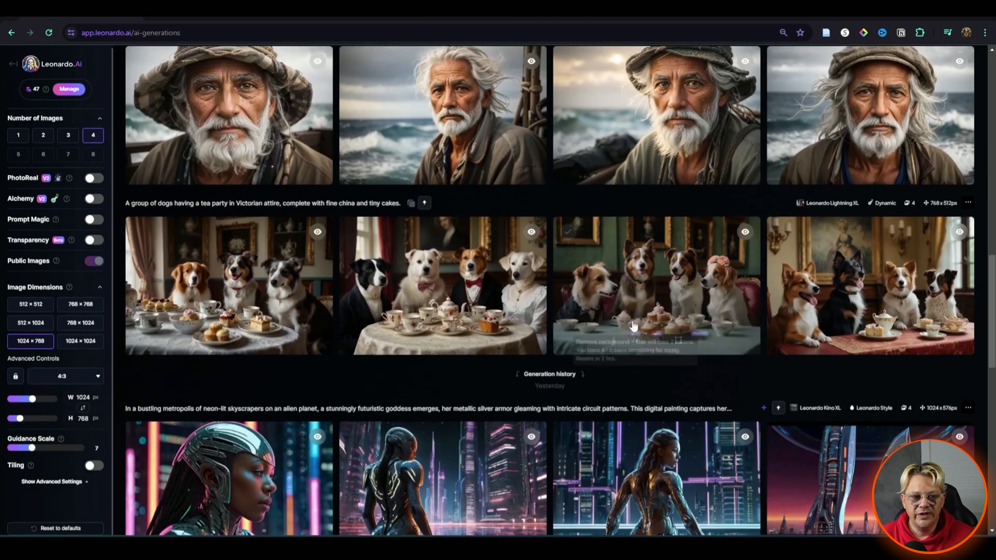
scroll(590, 381, up, 7)
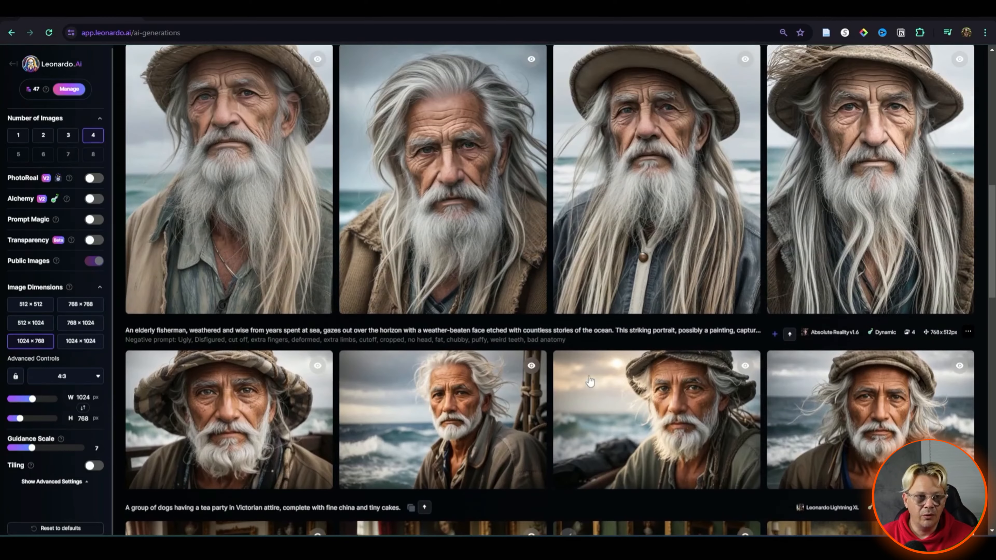
scroll(590, 381, up, 5)
scroll(590, 380, up, 6)
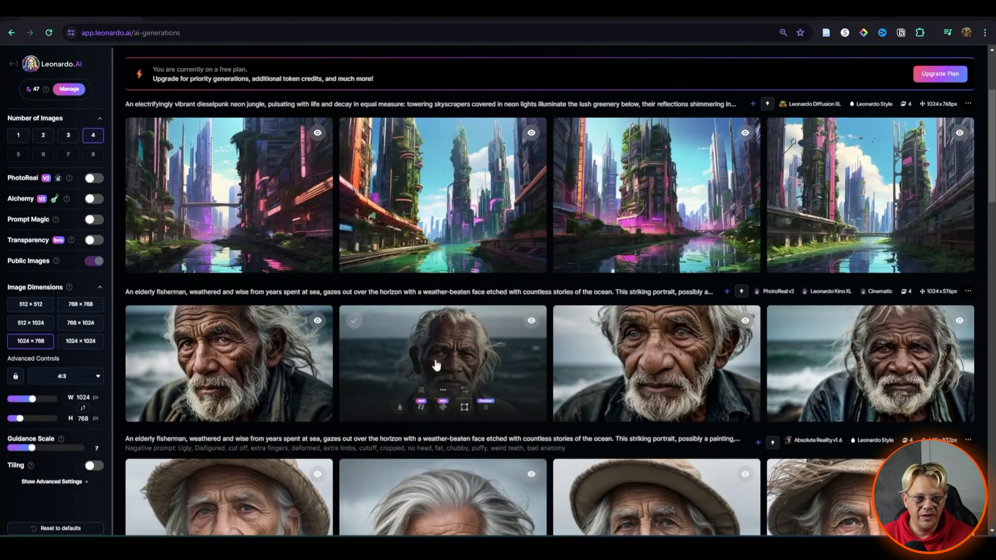
scroll(437, 365, up, 4)
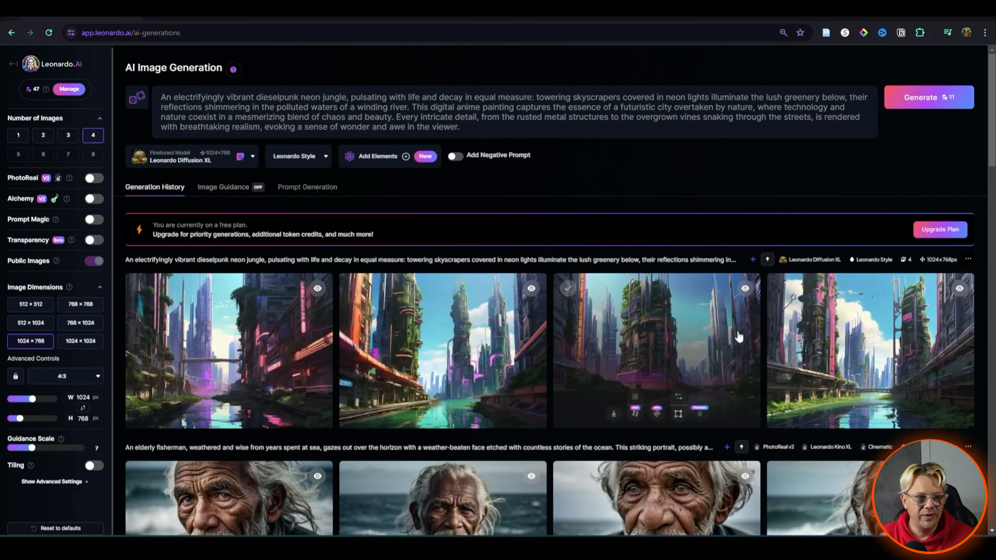
Step: Choose the 3D Animation Style platform model as the finetuned model for generating
click(193, 157)
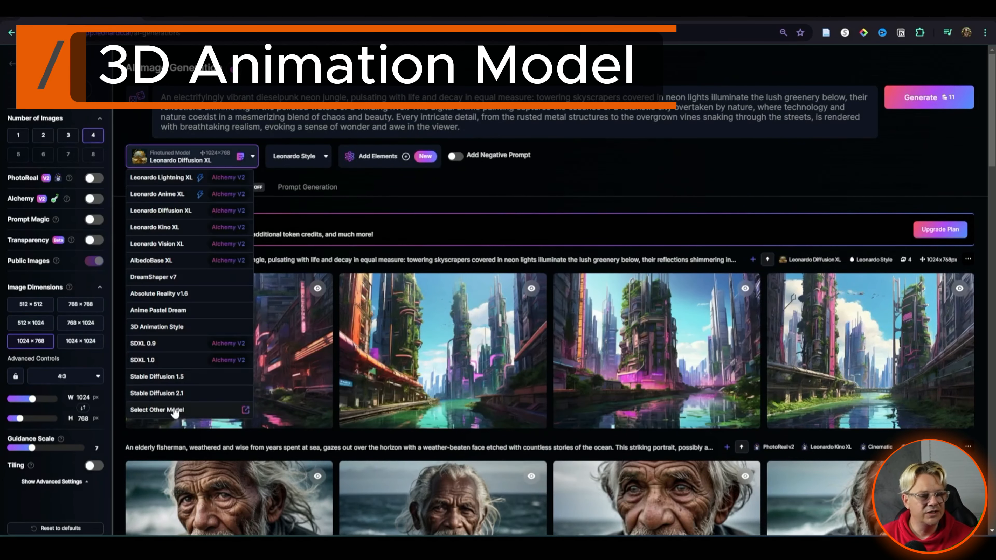
click(175, 411)
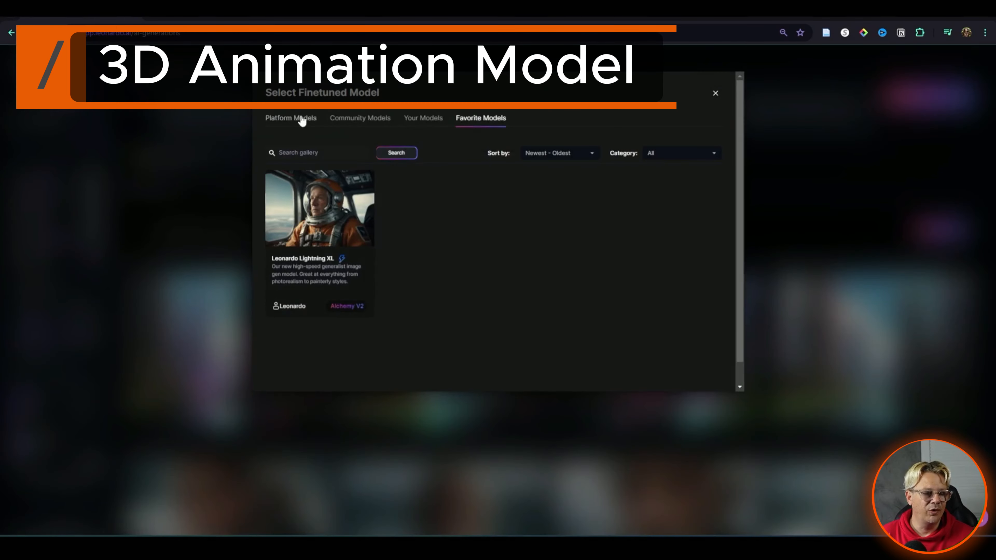
click(293, 122)
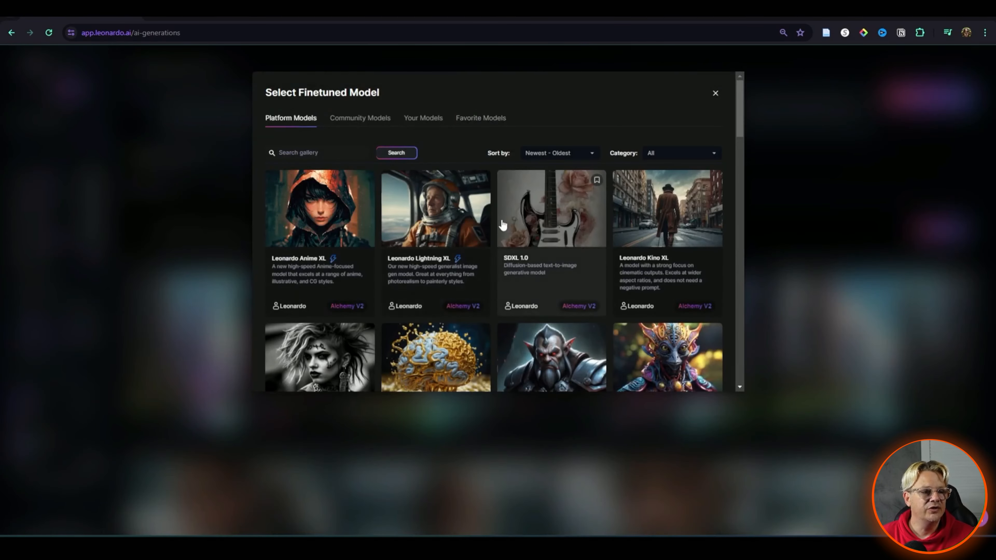
scroll(442, 240, down, 2)
scroll(441, 240, down, 5)
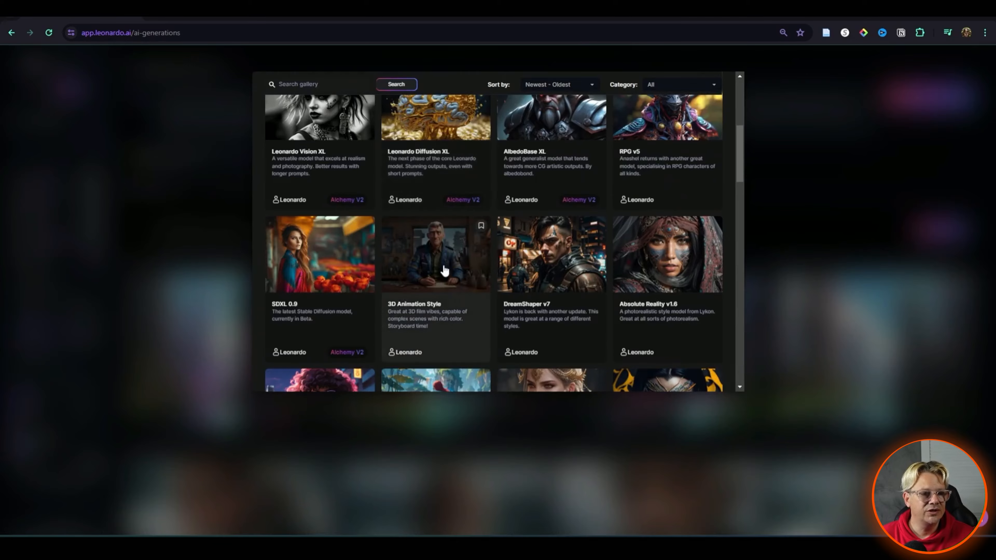
click(445, 270)
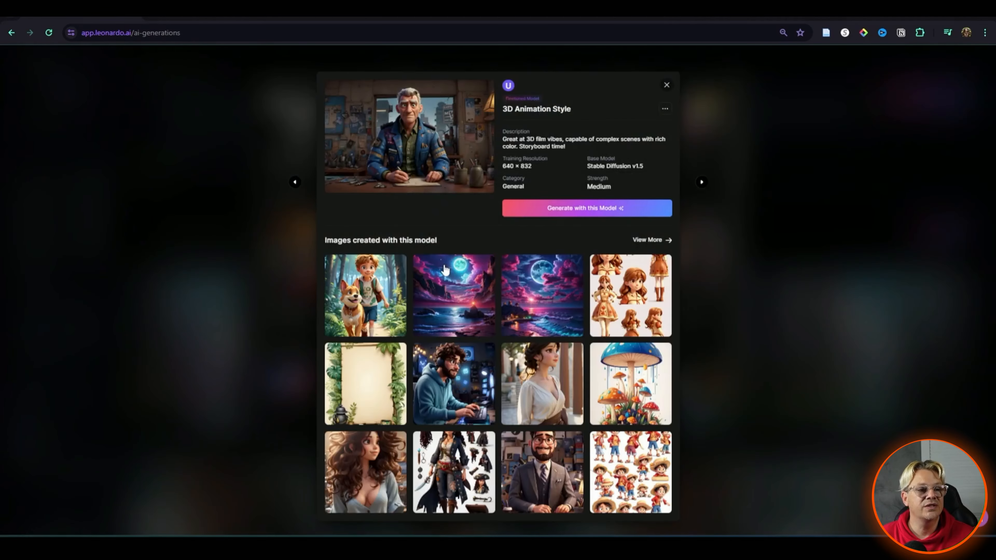
click(638, 212)
Step: Replace the prompt with "will smith eating spaghetti" and generate four images
click(529, 111)
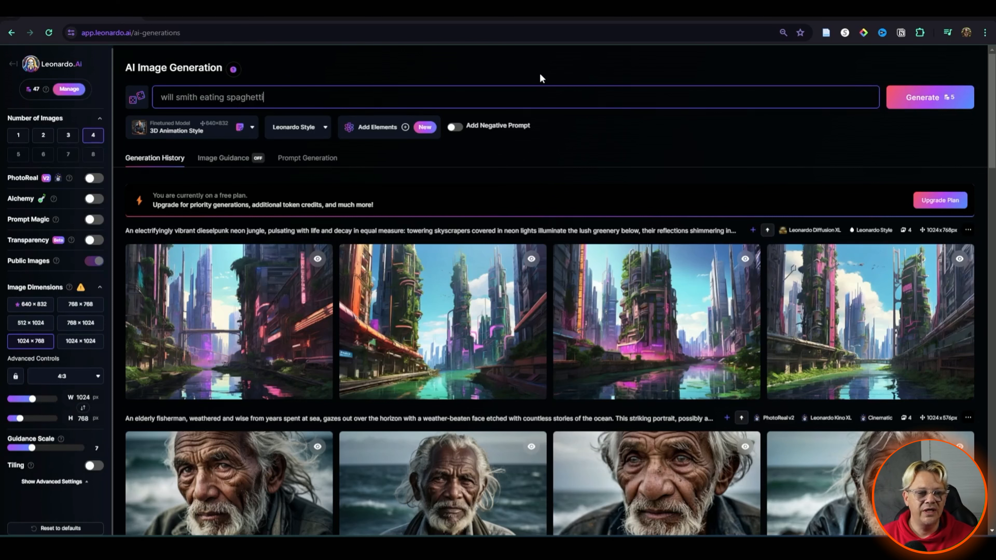
key(Return)
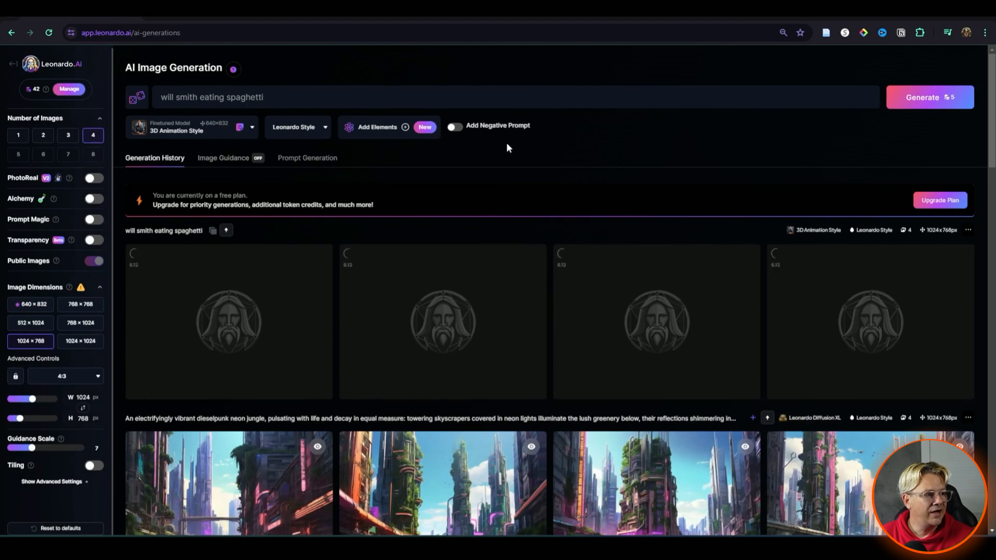
mouse_move(96, 205)
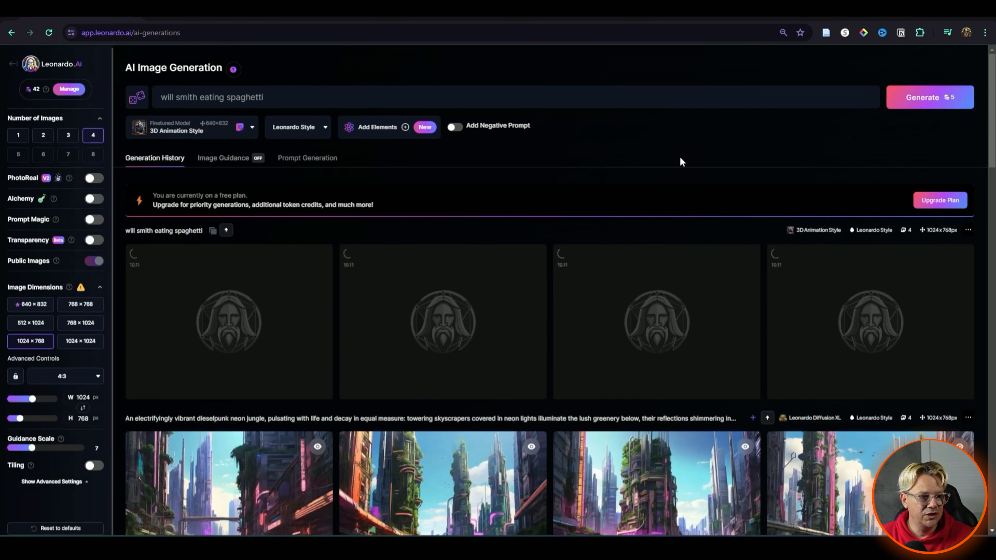
Step: View all four spaghetti images enlarged, examine the last one without the viewer controls, and close the viewer
scroll(708, 151, down, 1)
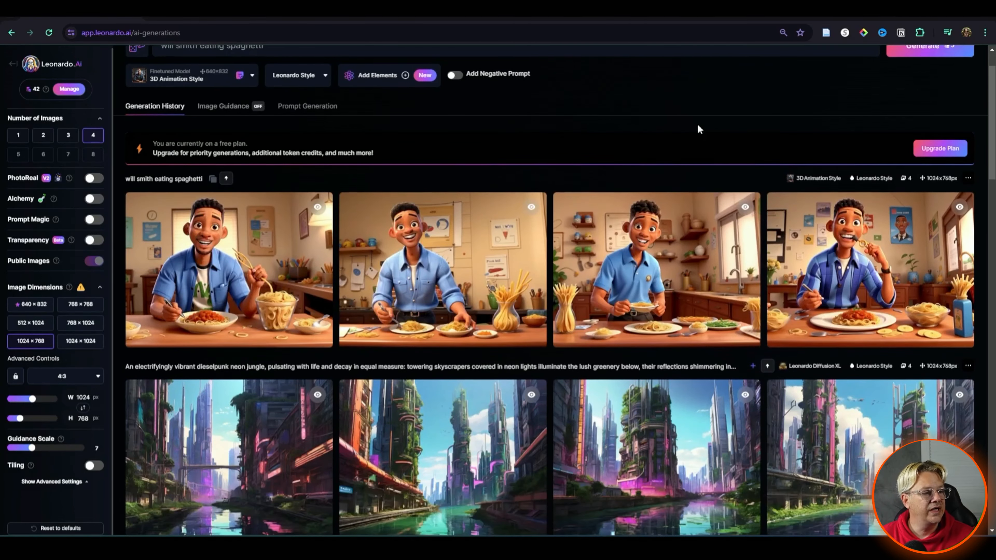
click(267, 247)
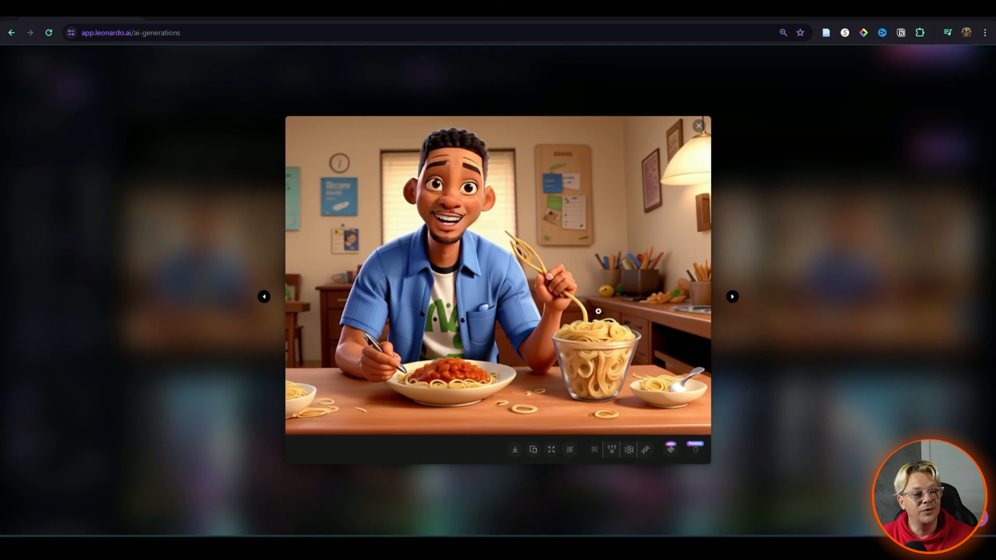
click(733, 297)
click(265, 298)
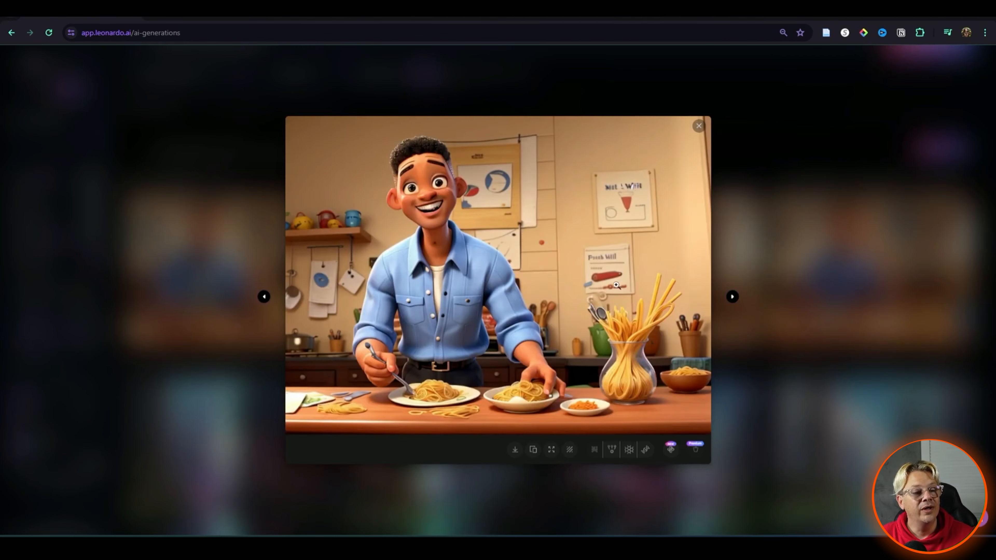
click(733, 297)
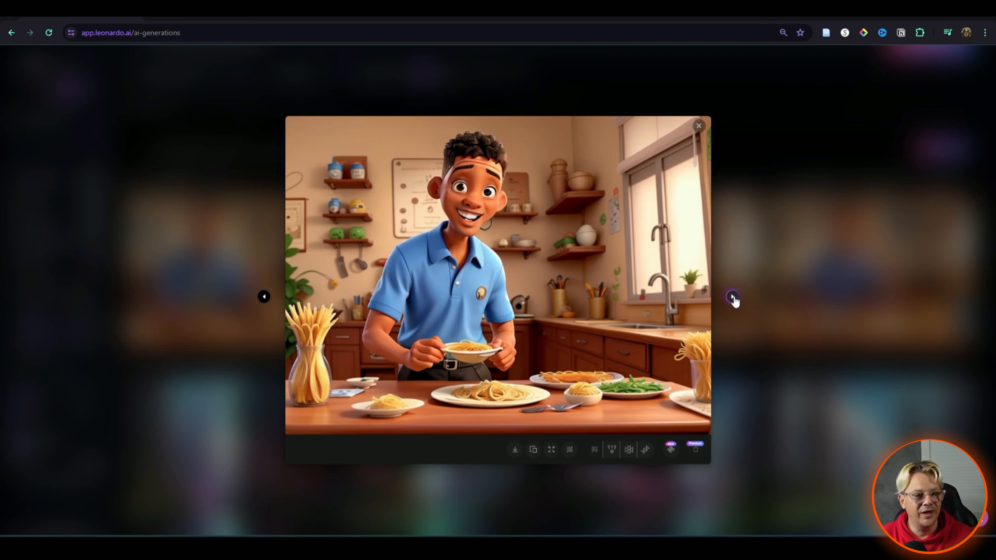
click(732, 297)
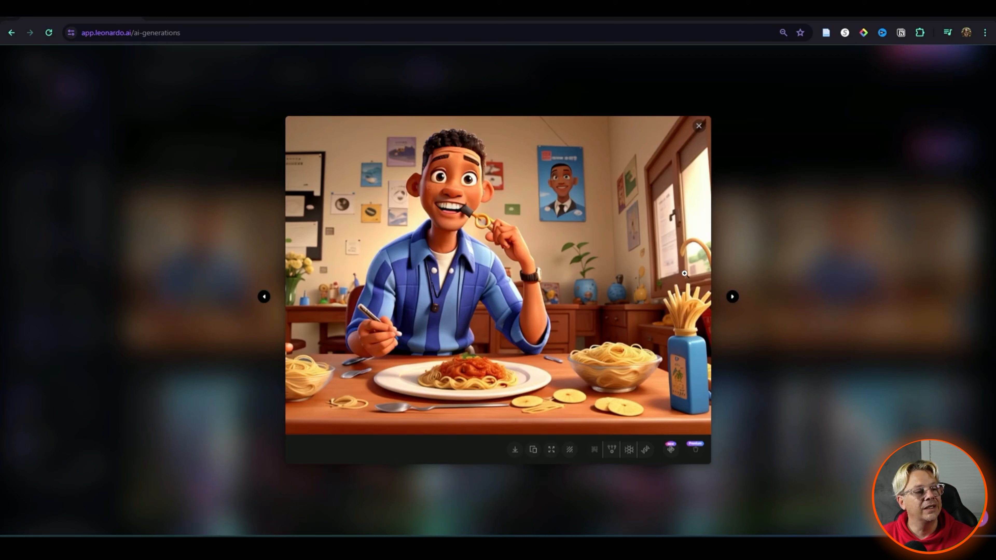
click(491, 221)
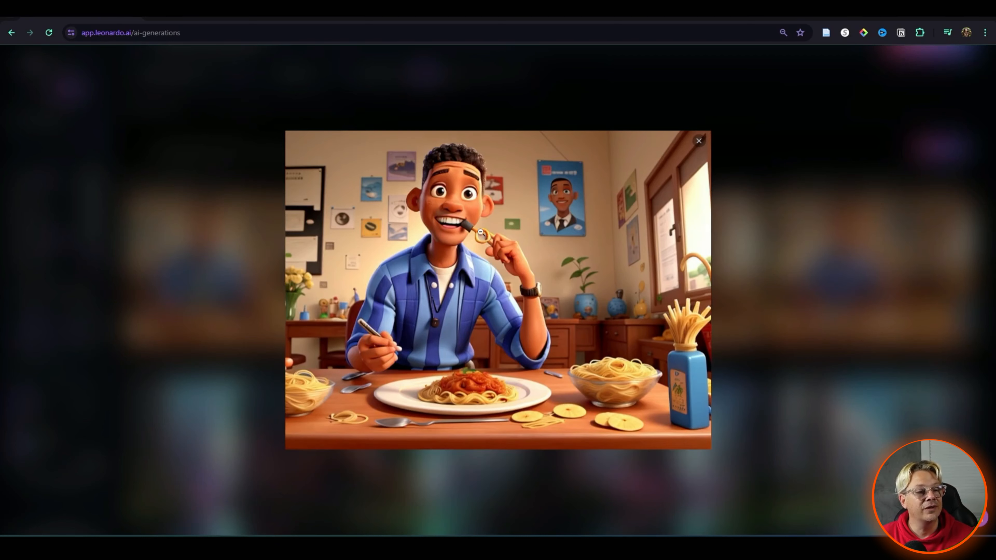
click(477, 254)
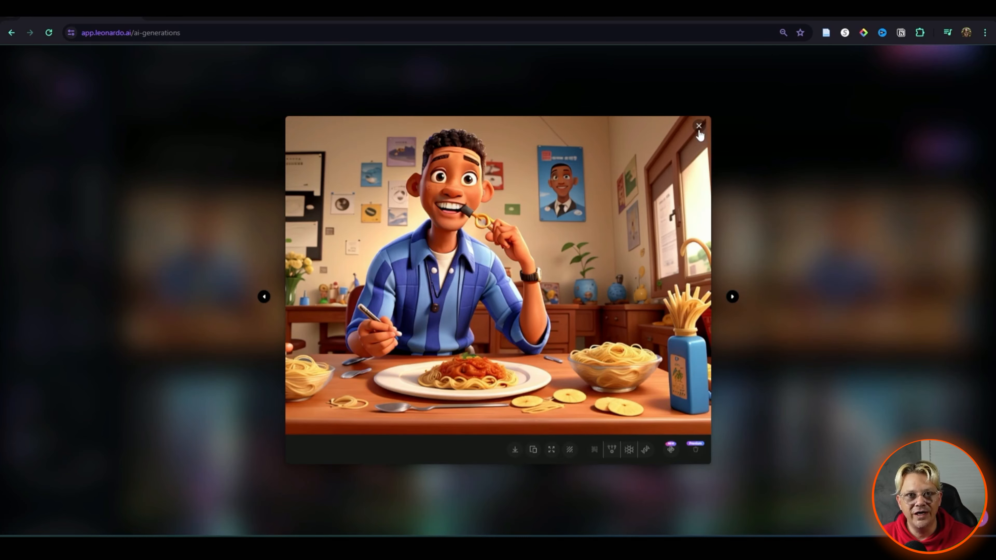
click(698, 127)
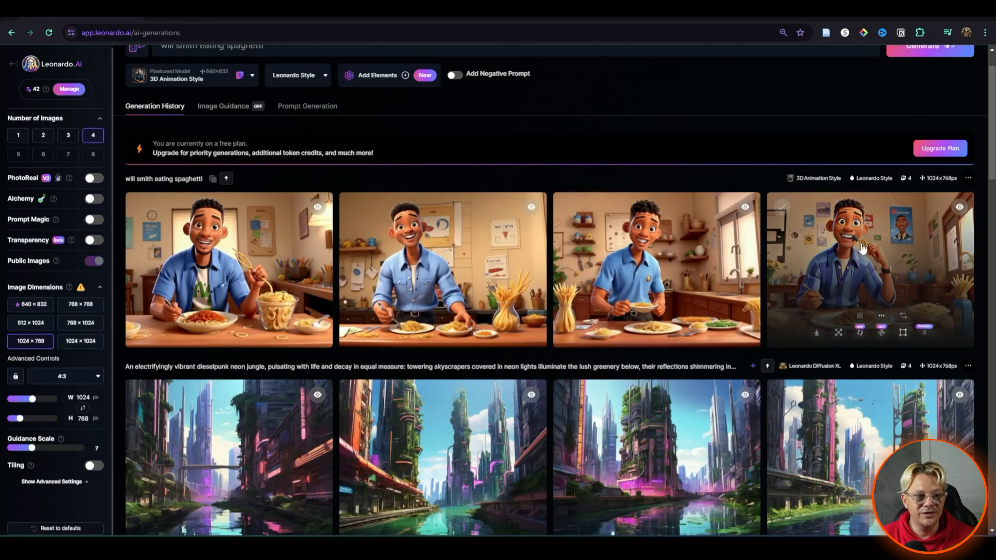
Step: Try the Improve Prompt option on the "will smith eating spaghetti" prompt
mouse_move(330, 300)
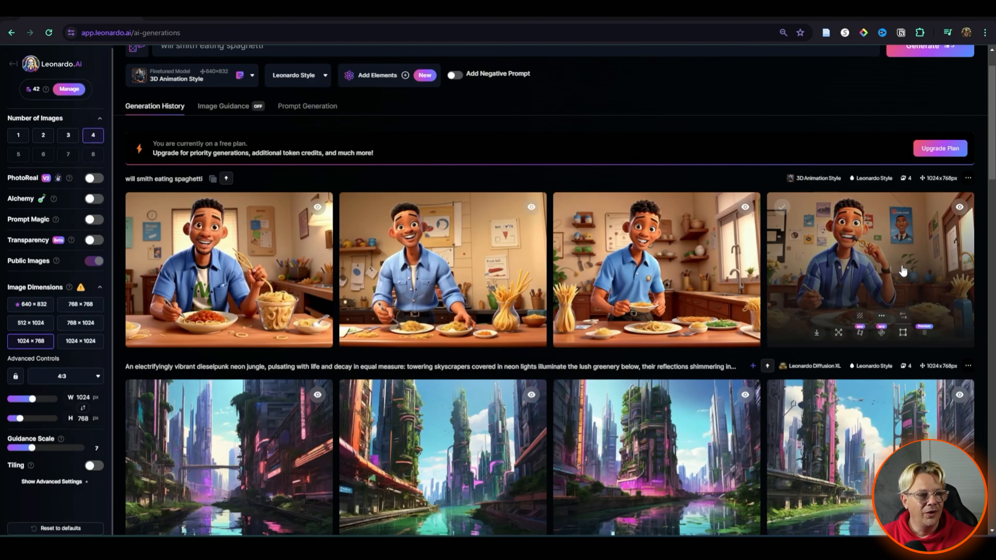
scroll(653, 322, up, 1)
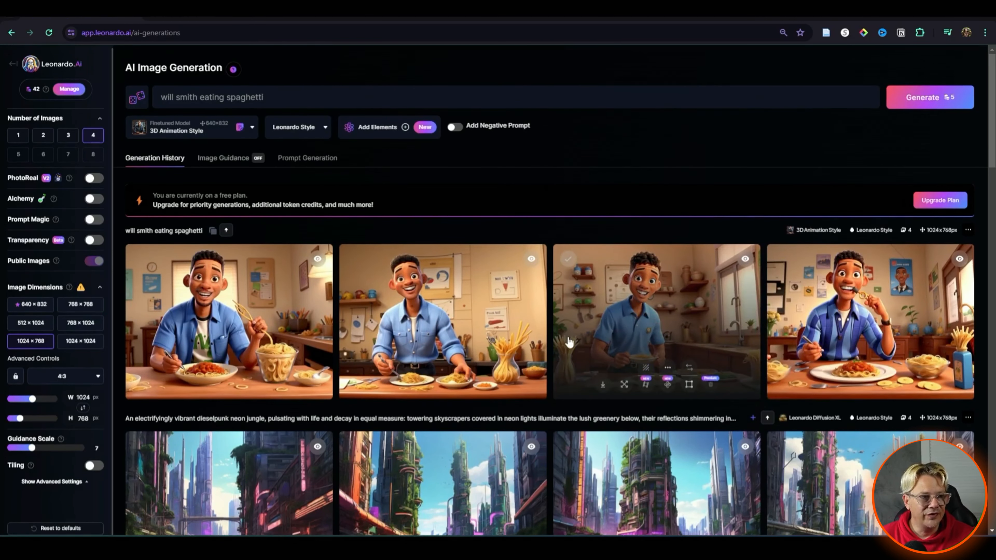
click(286, 96)
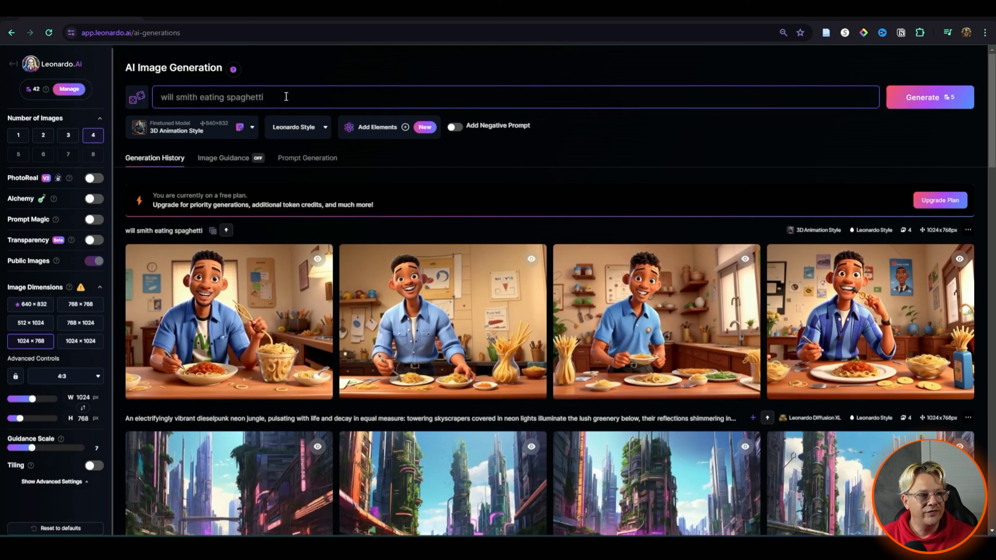
click(137, 103)
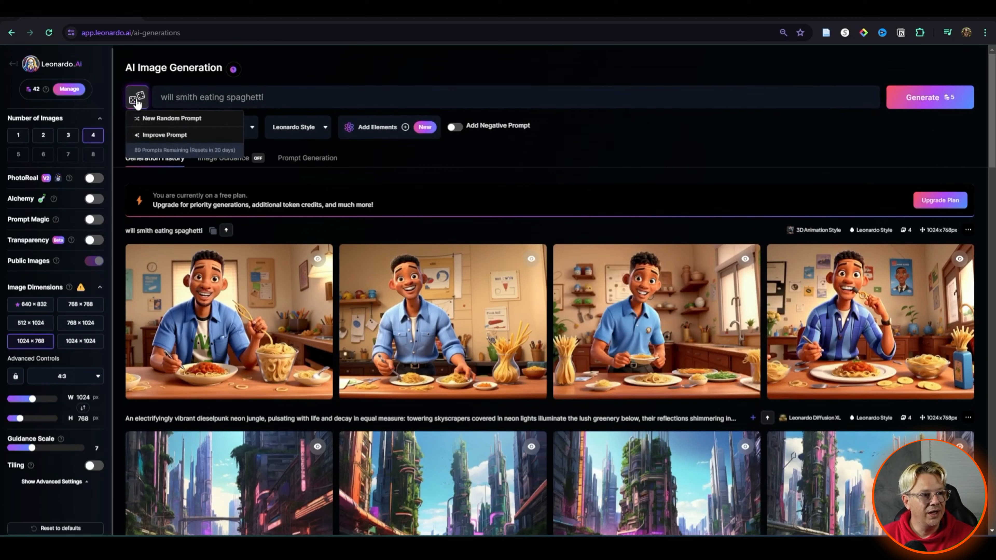
click(156, 136)
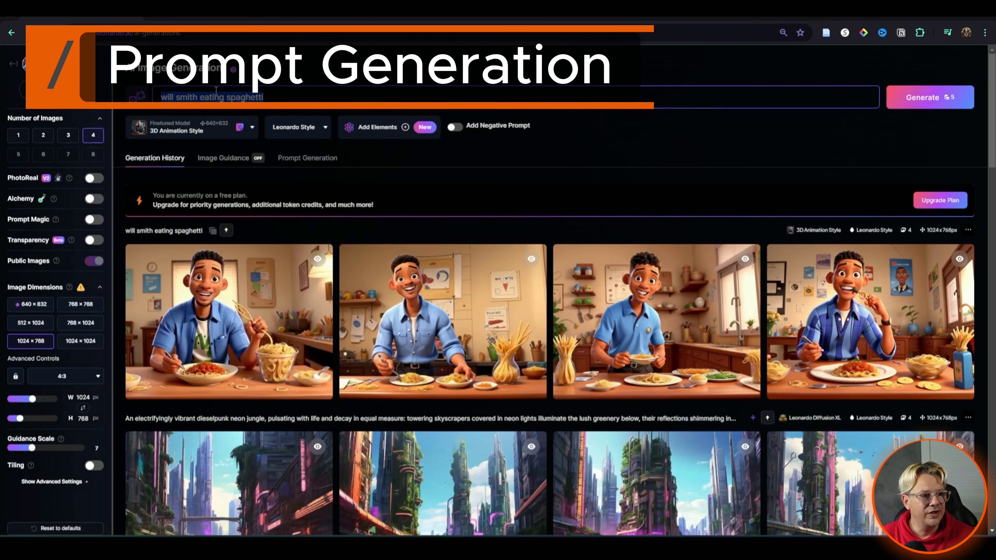
Step: Ideate four prompts from "will smith eating spaghetti11" and generate images from the idea about wearing a chef's hat in a bustling Italian kitchen
click(314, 161)
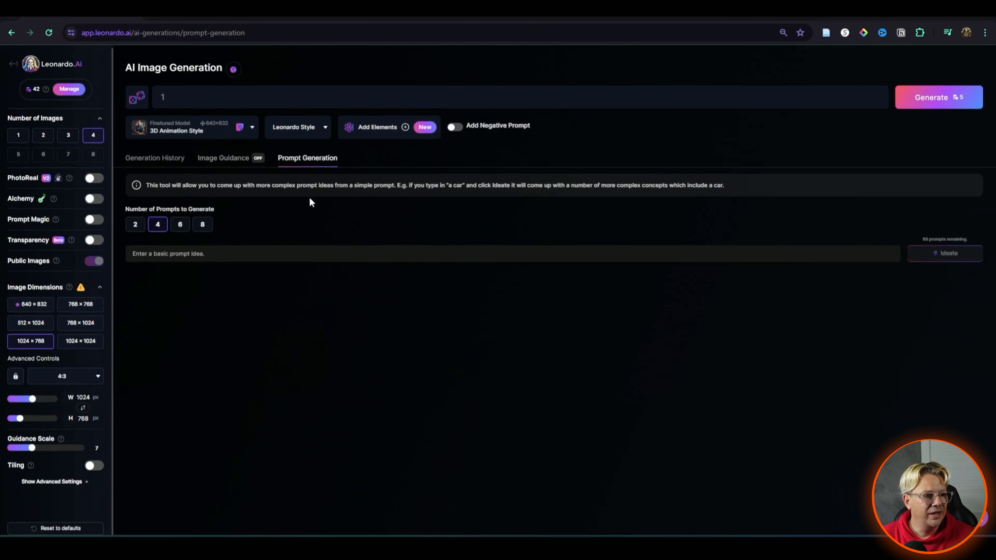
right_click(163, 255)
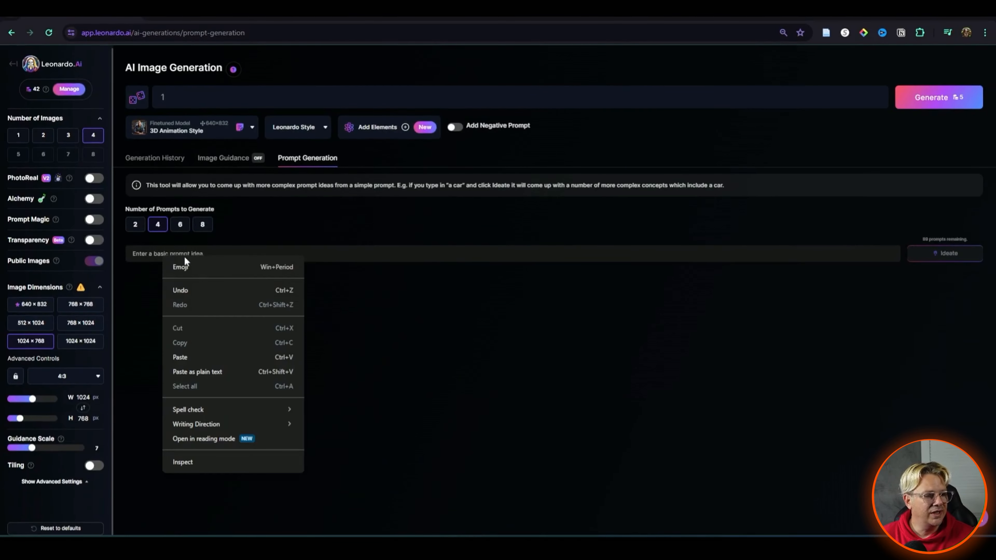
click(178, 358)
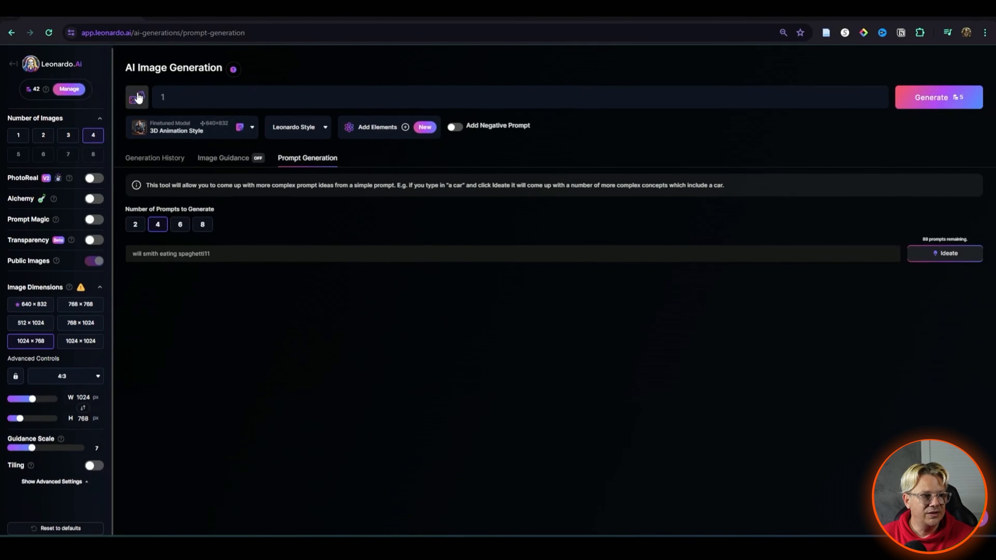
click(138, 97)
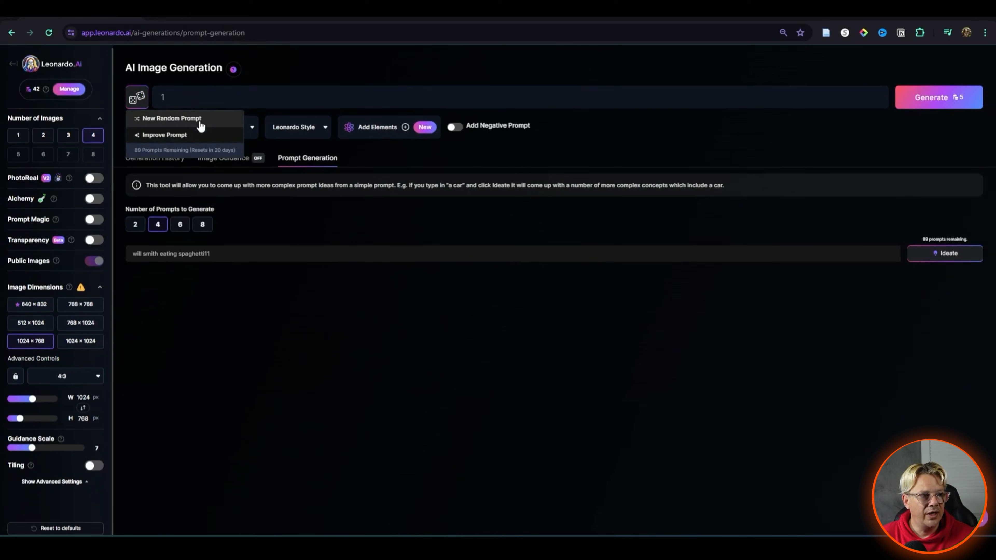
click(946, 265)
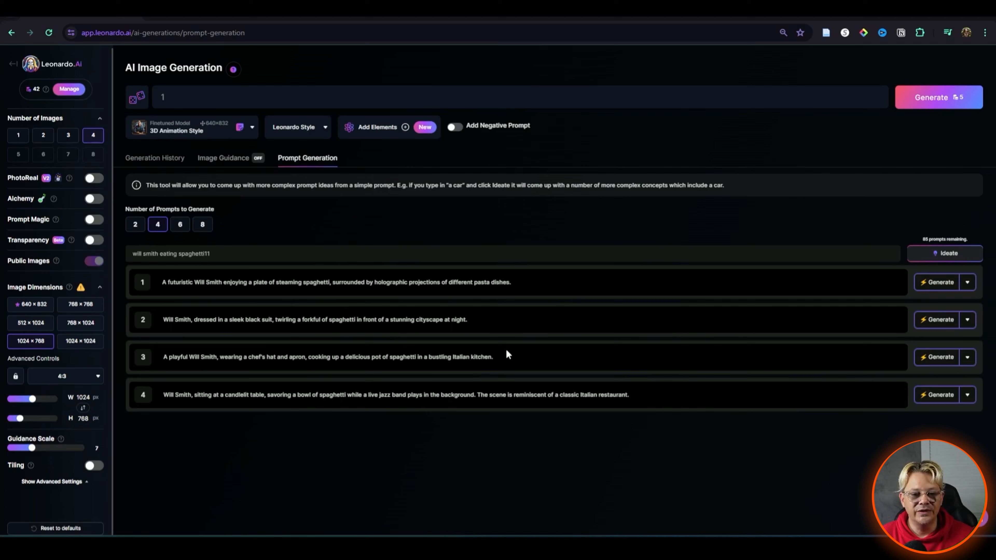
click(967, 362)
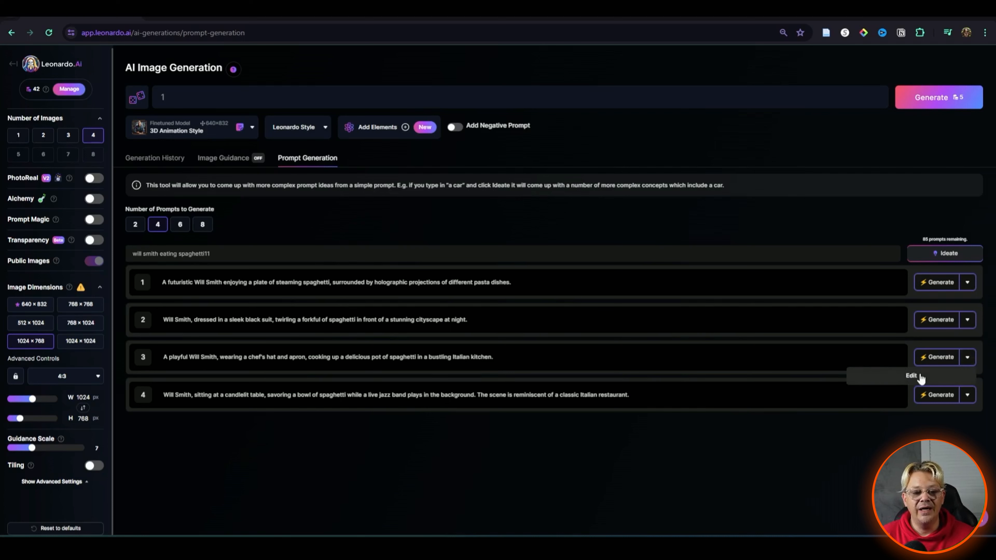
click(937, 357)
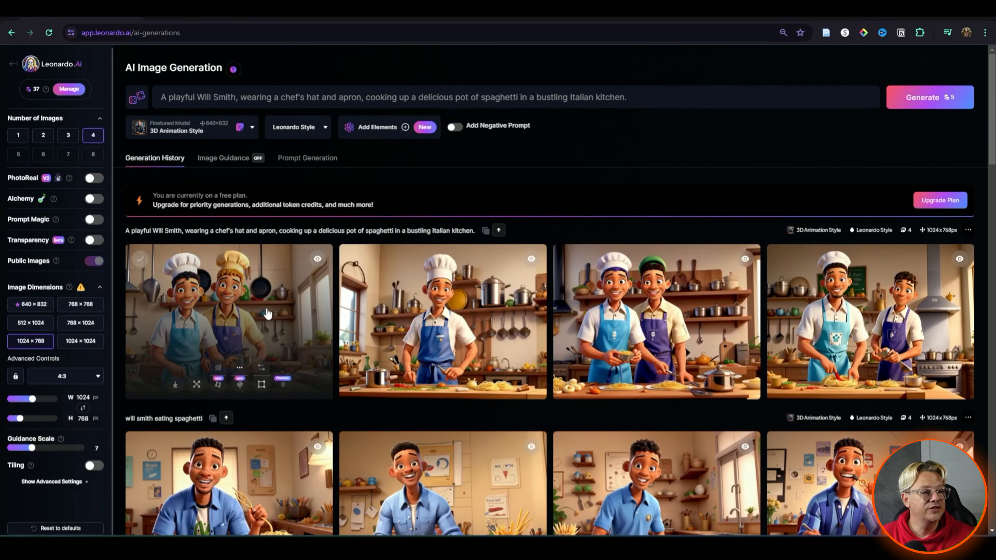
Step: View the four new chef kitchen images enlarged one after another and close the viewer
click(268, 313)
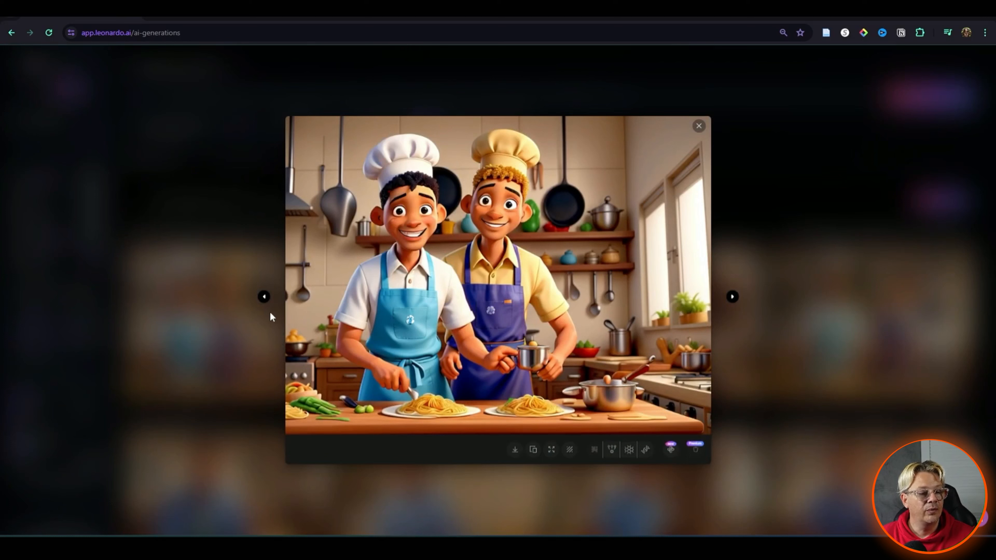
click(732, 298)
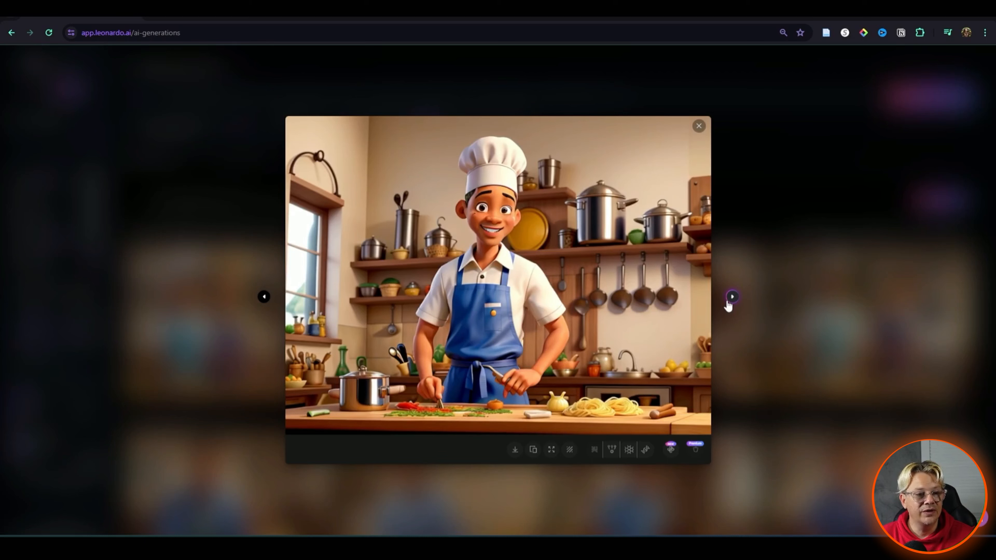
click(732, 297)
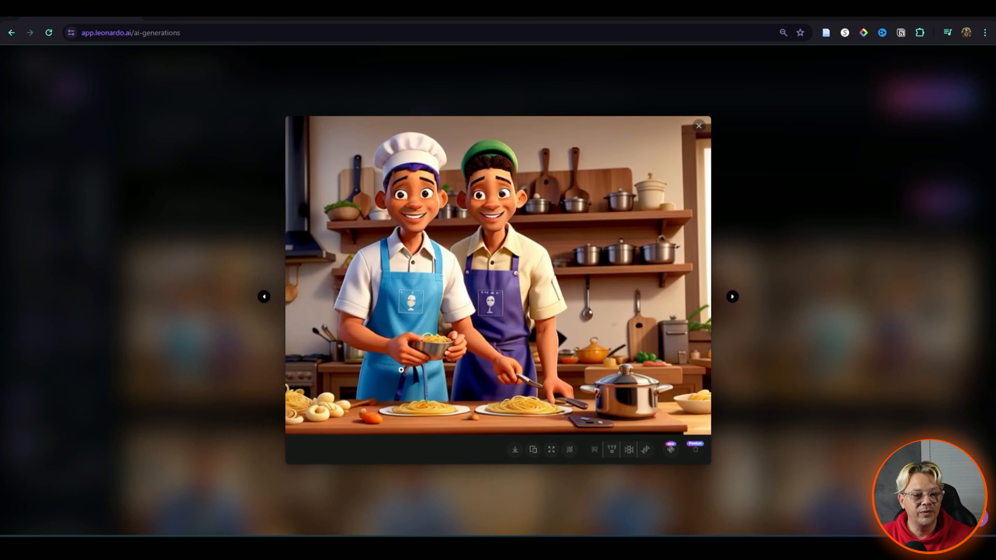
click(733, 297)
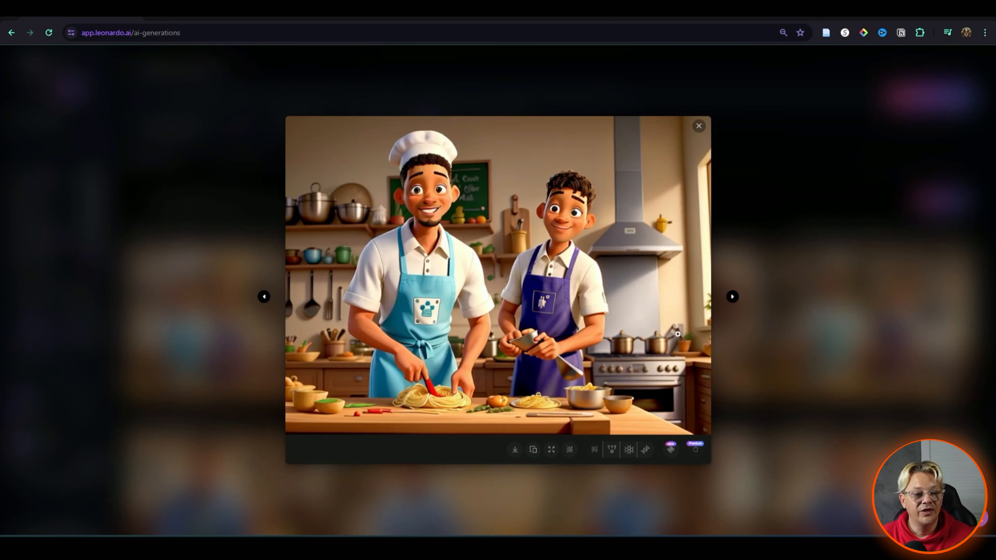
click(732, 297)
click(699, 126)
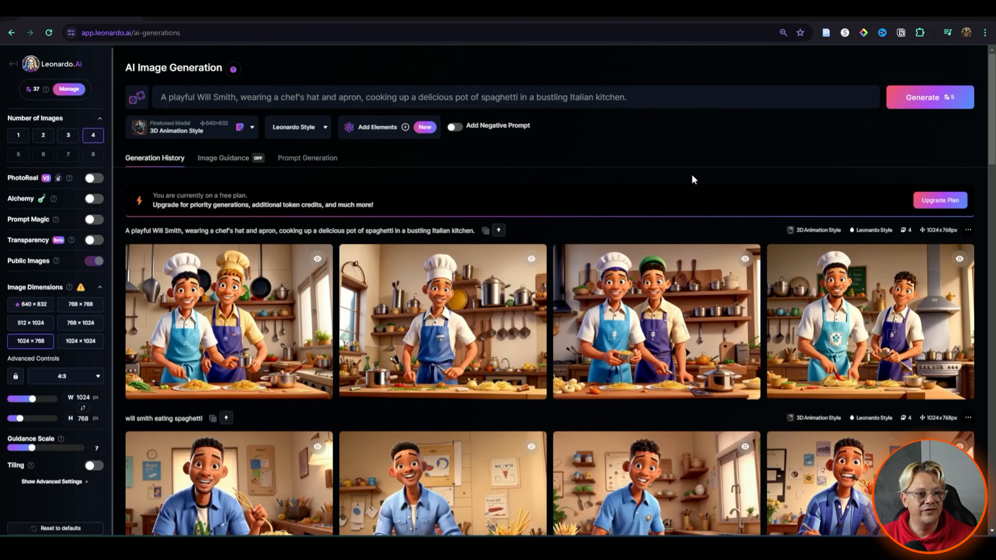